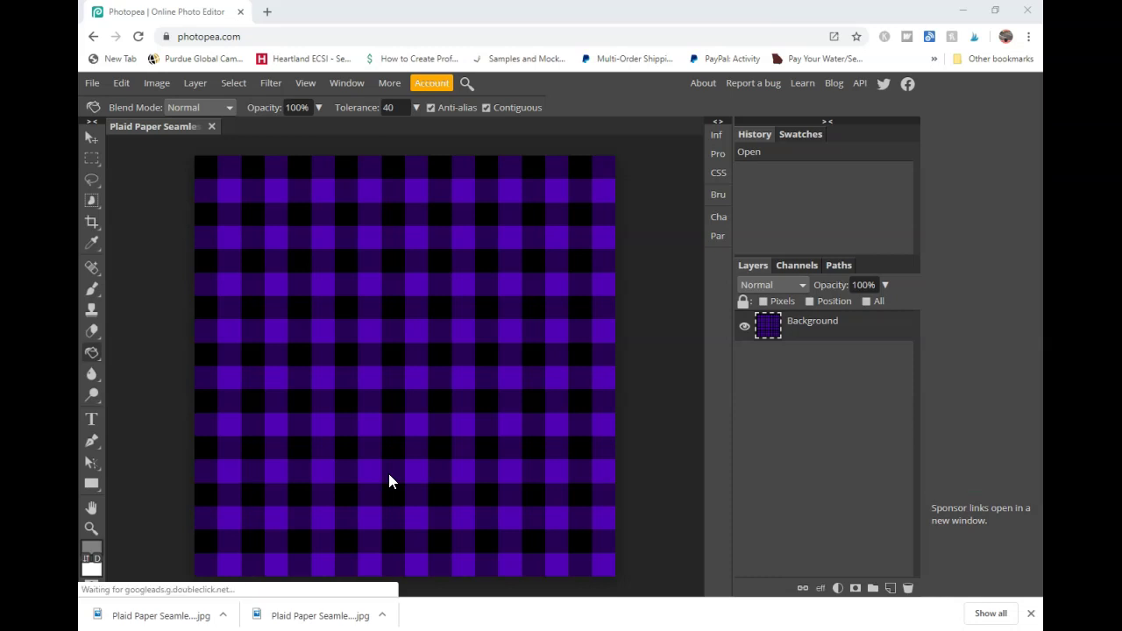
Look through the eraser tool variants and the page size settings.
click(331, 391)
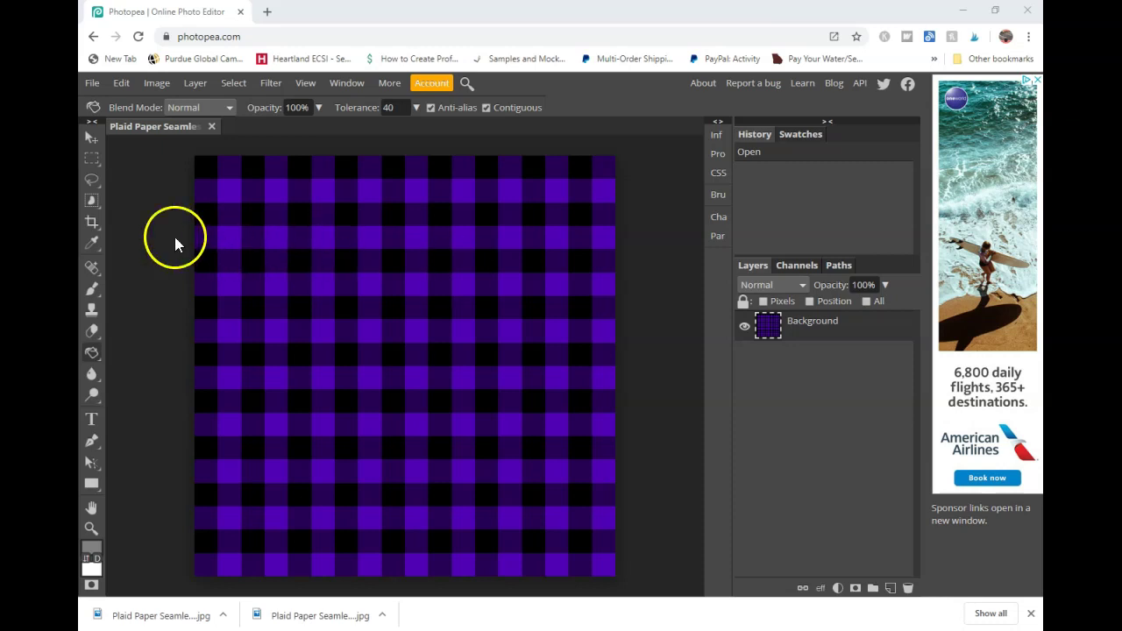
right_click(92, 331)
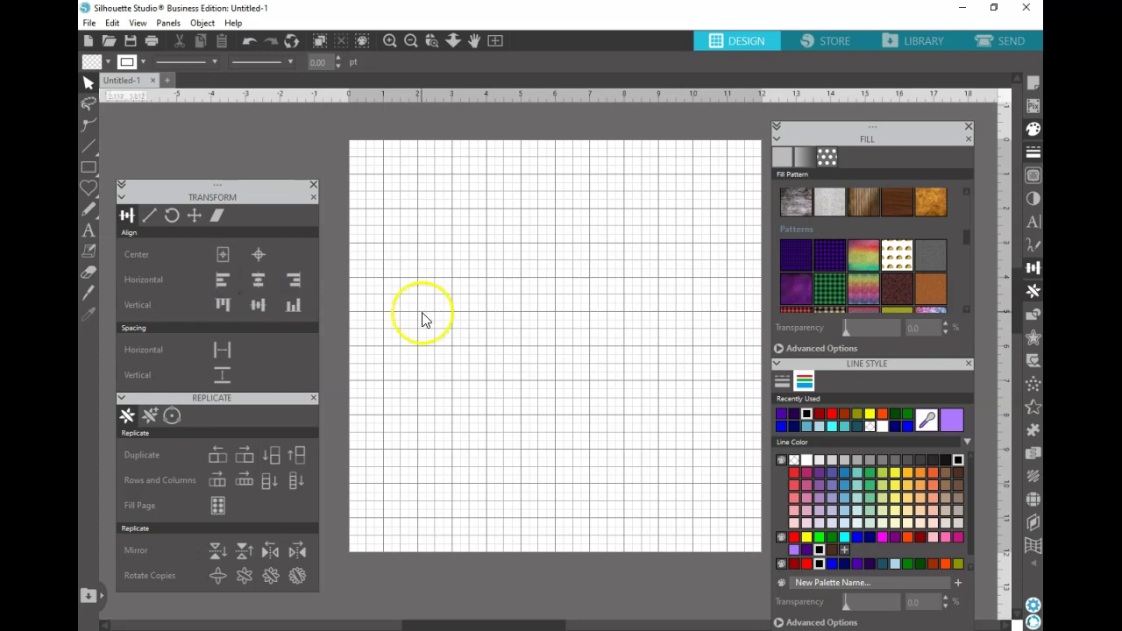
click(1033, 83)
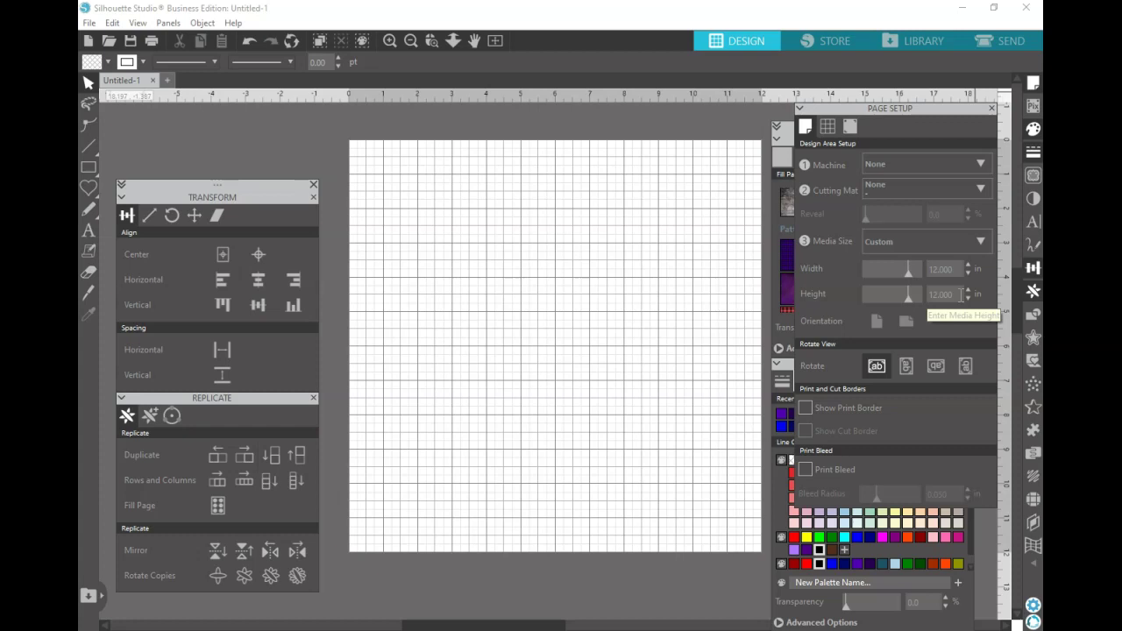
click(992, 109)
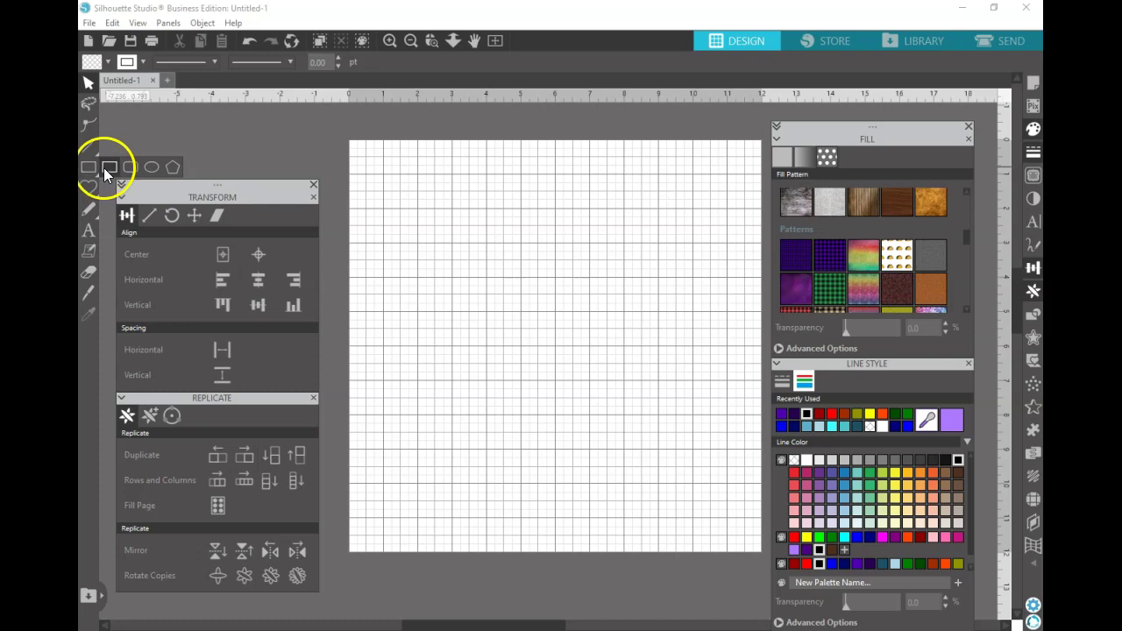
Draw a square near the top-left and set its width to 2 inches.
click(108, 167)
mouse_move(407, 203)
mouse_down()
mouse_move(435, 250)
mouse_move(515, 312)
mouse_up()
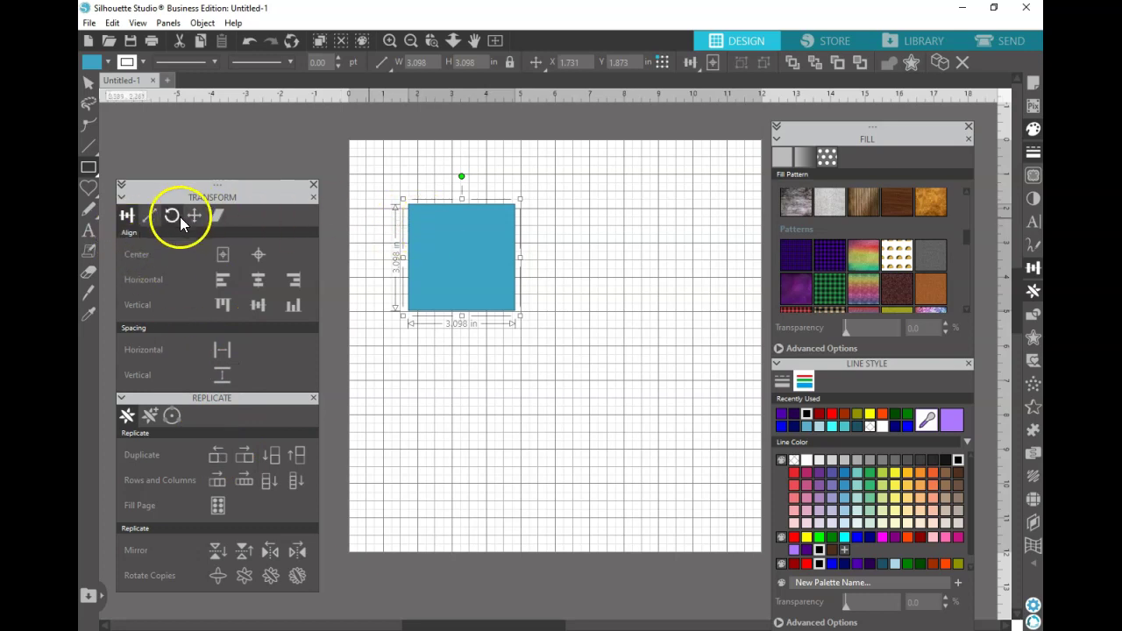
click(149, 216)
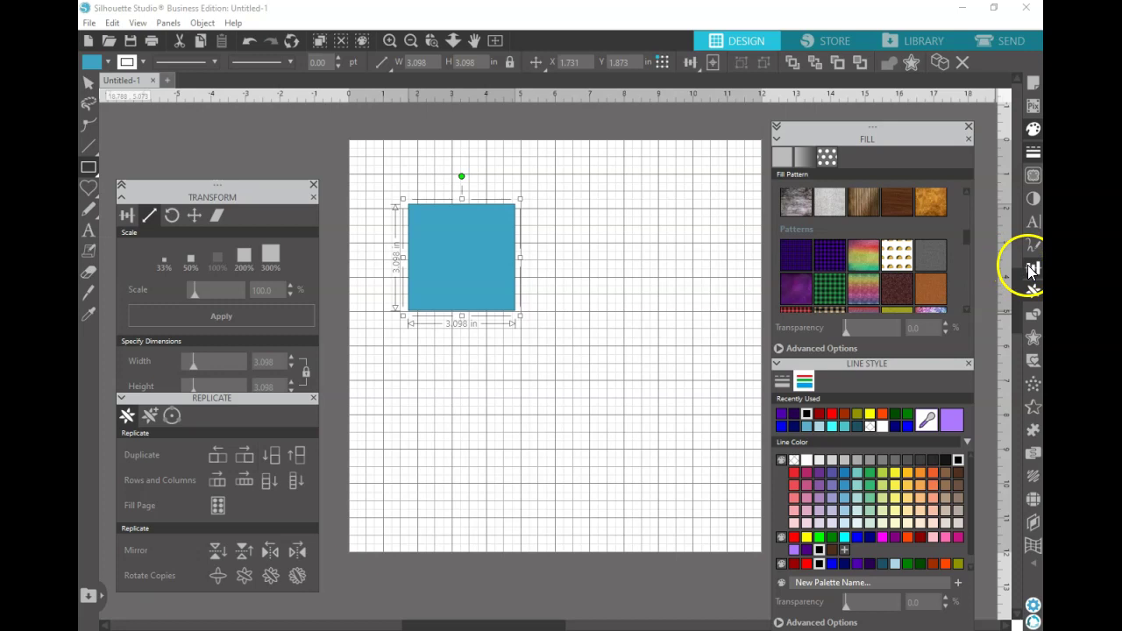
click(277, 361)
text(3)
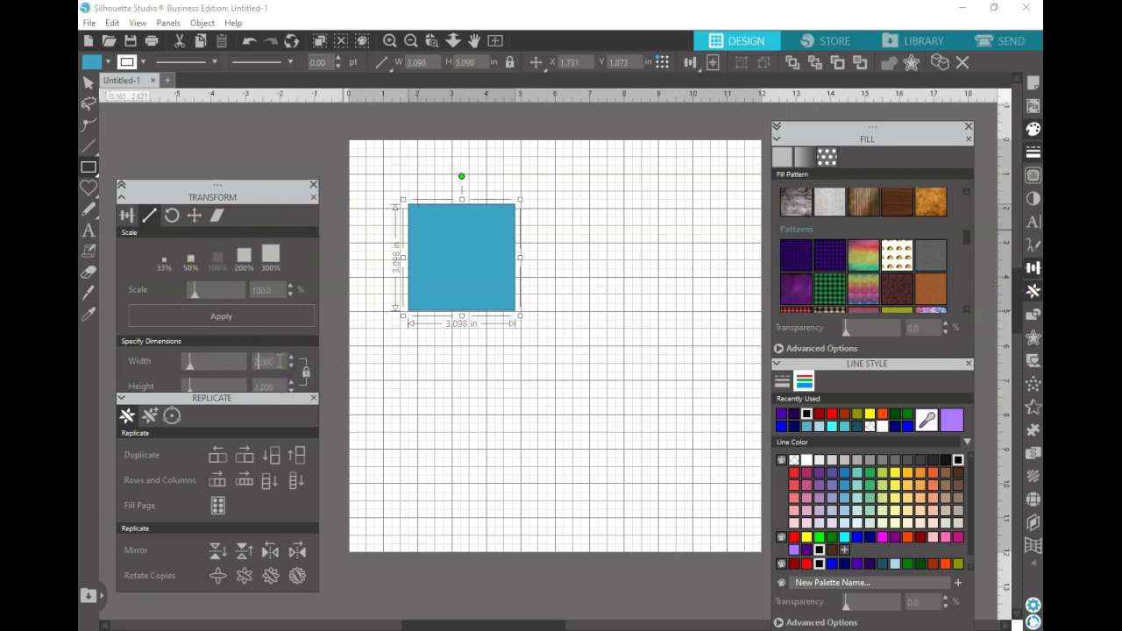
key(Return)
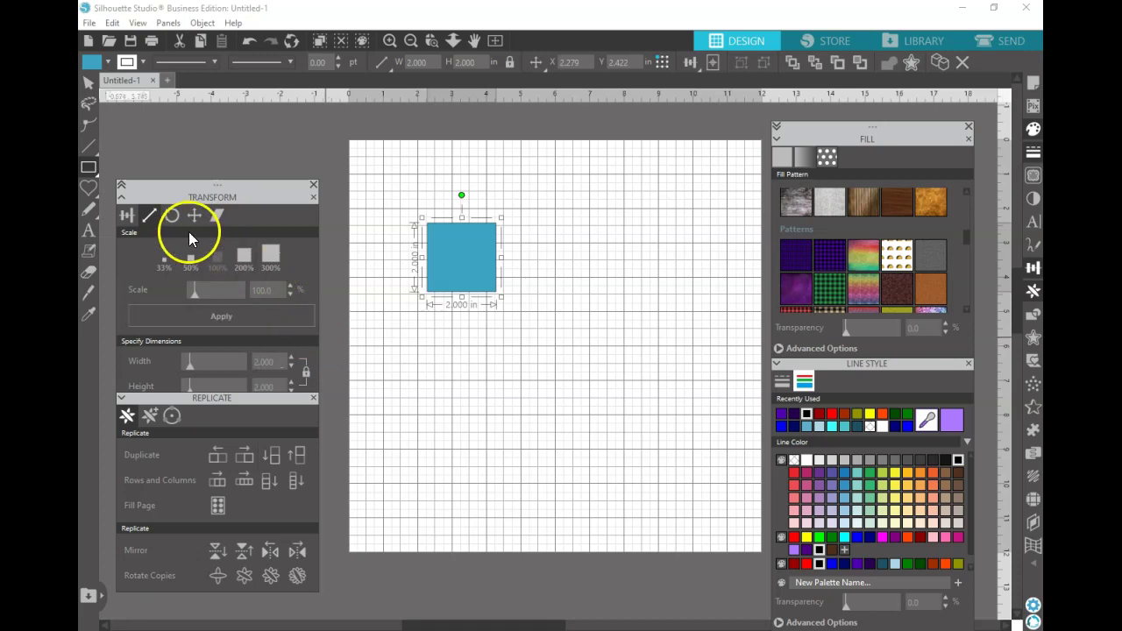
Align the 2-inch square to the page's left and top edges.
click(126, 216)
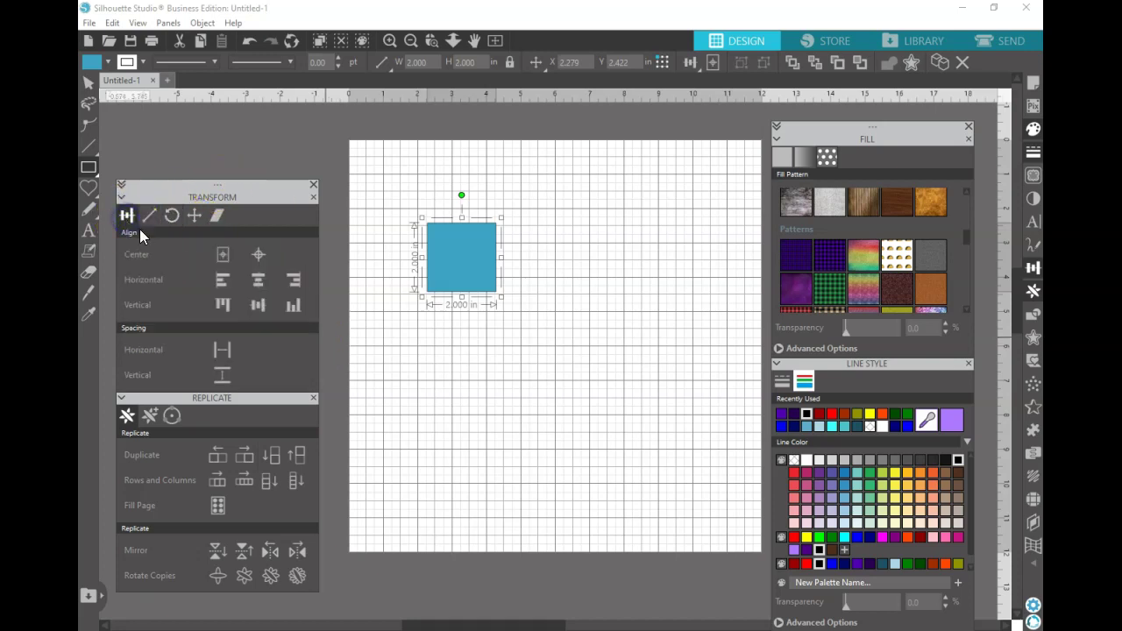
click(216, 278)
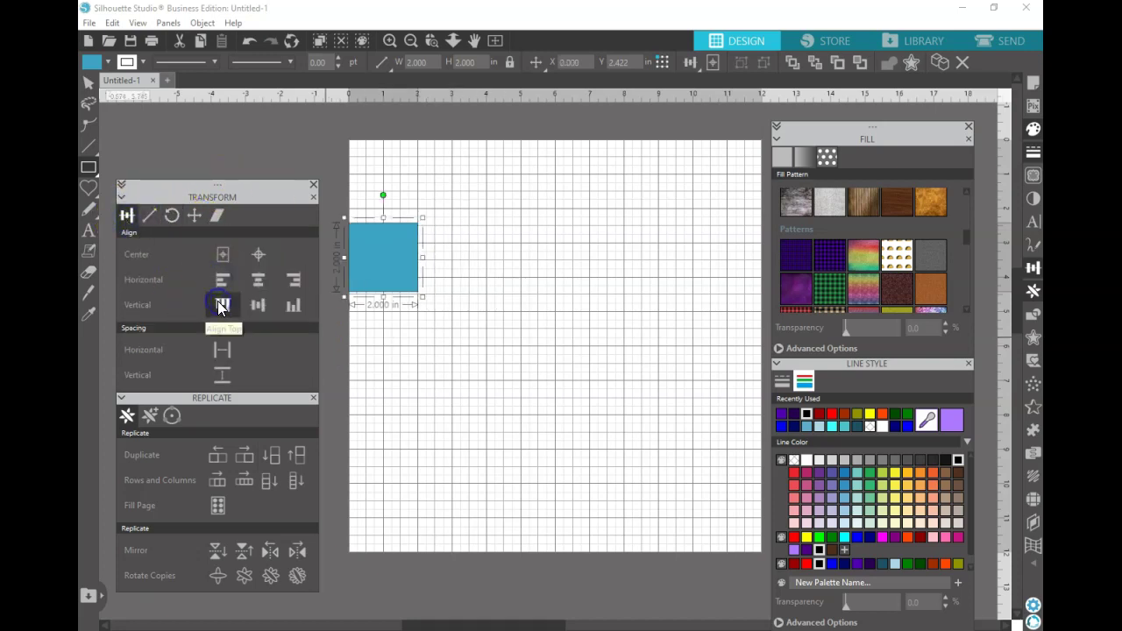
click(219, 304)
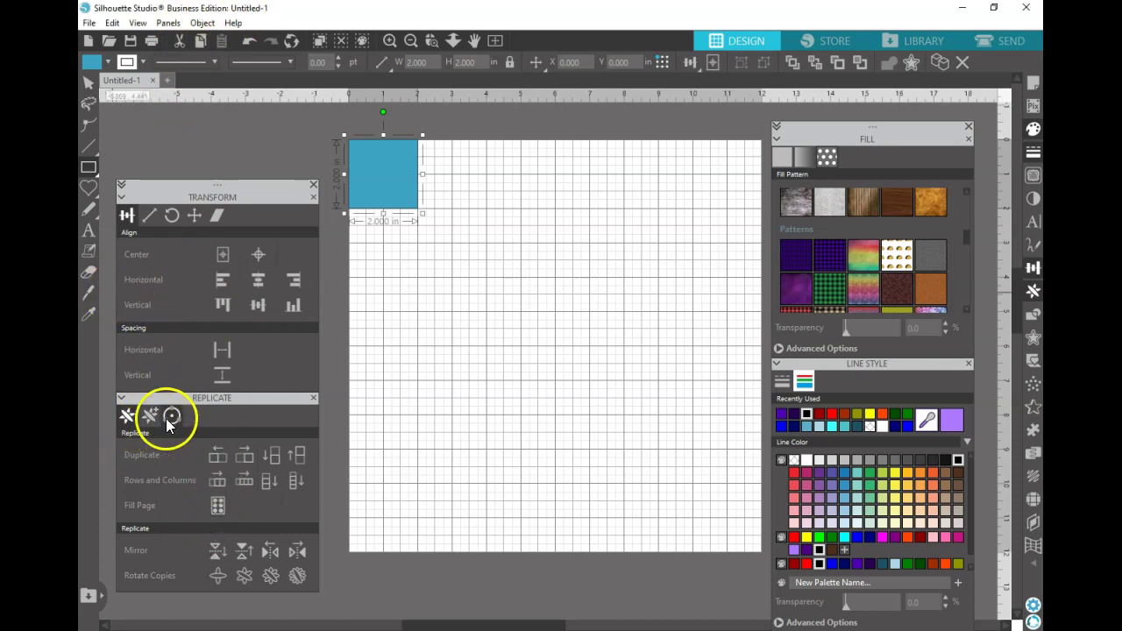
Replicate the square into a row of six squares across the page.
click(245, 480)
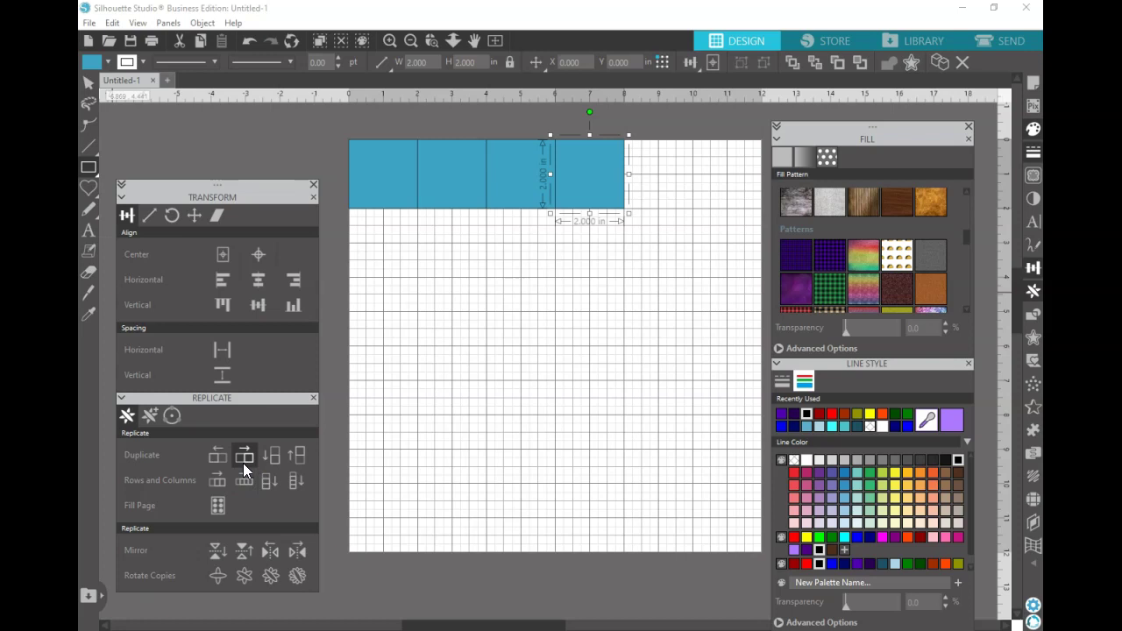
click(225, 479)
click(238, 463)
click(237, 464)
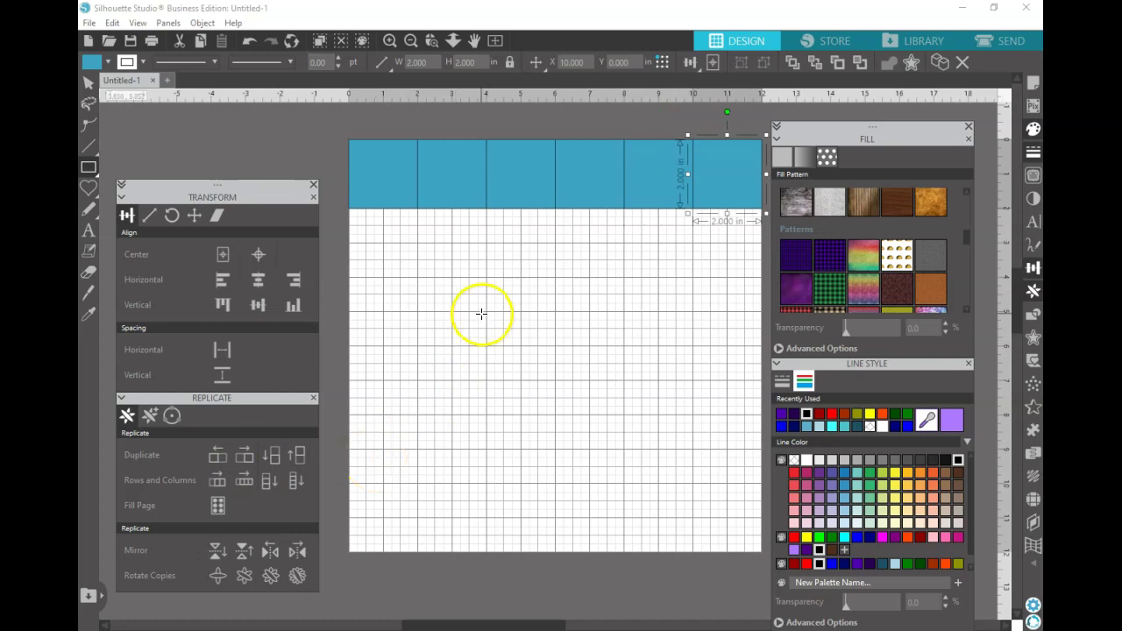
drag(481, 313, 465, 306)
click(88, 82)
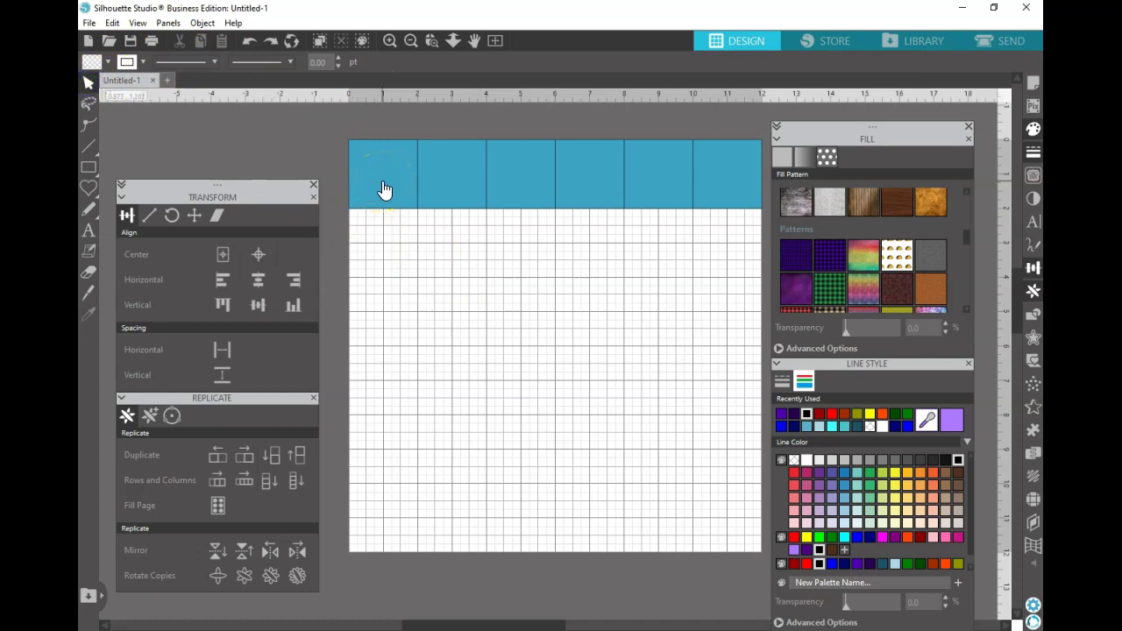
Duplicate the six-square row below it to make a second row.
drag(358, 113, 737, 201)
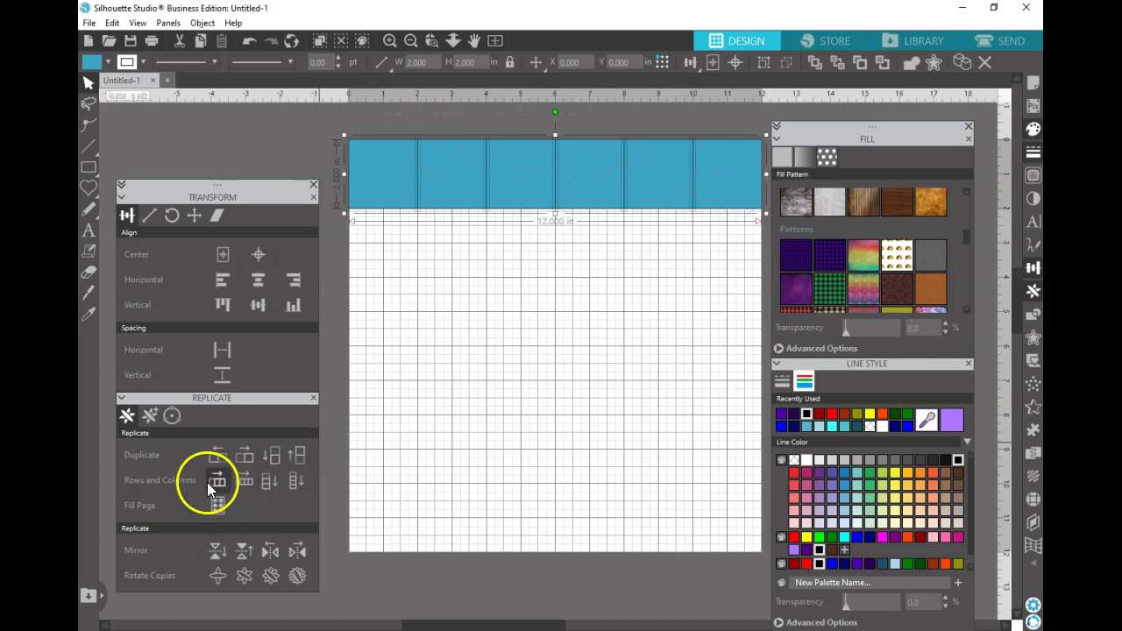
click(271, 454)
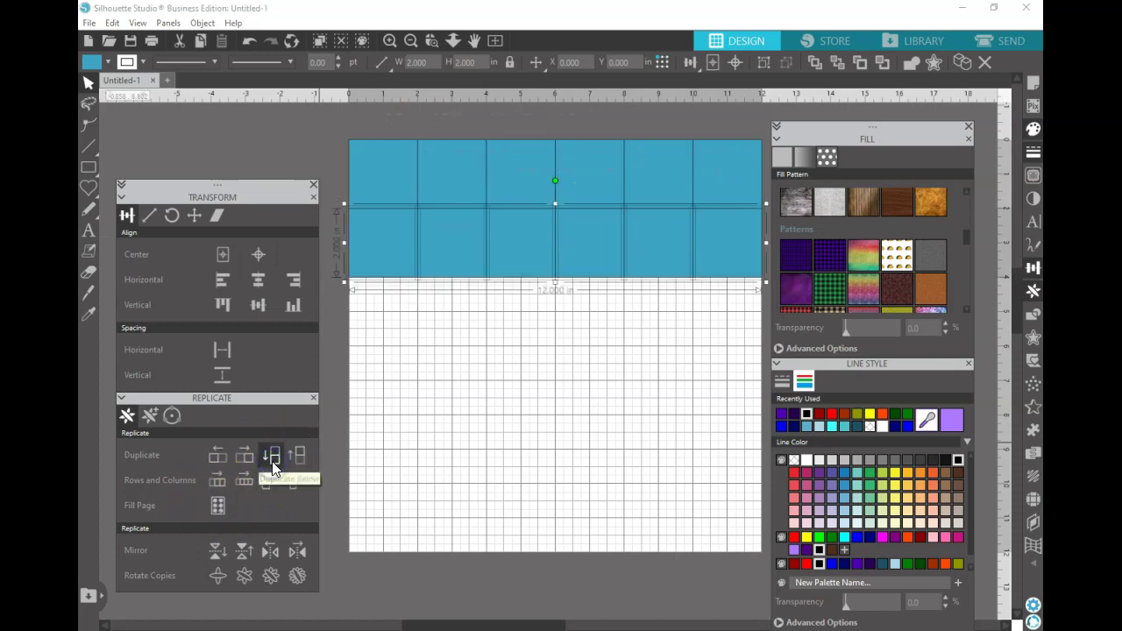
click(434, 346)
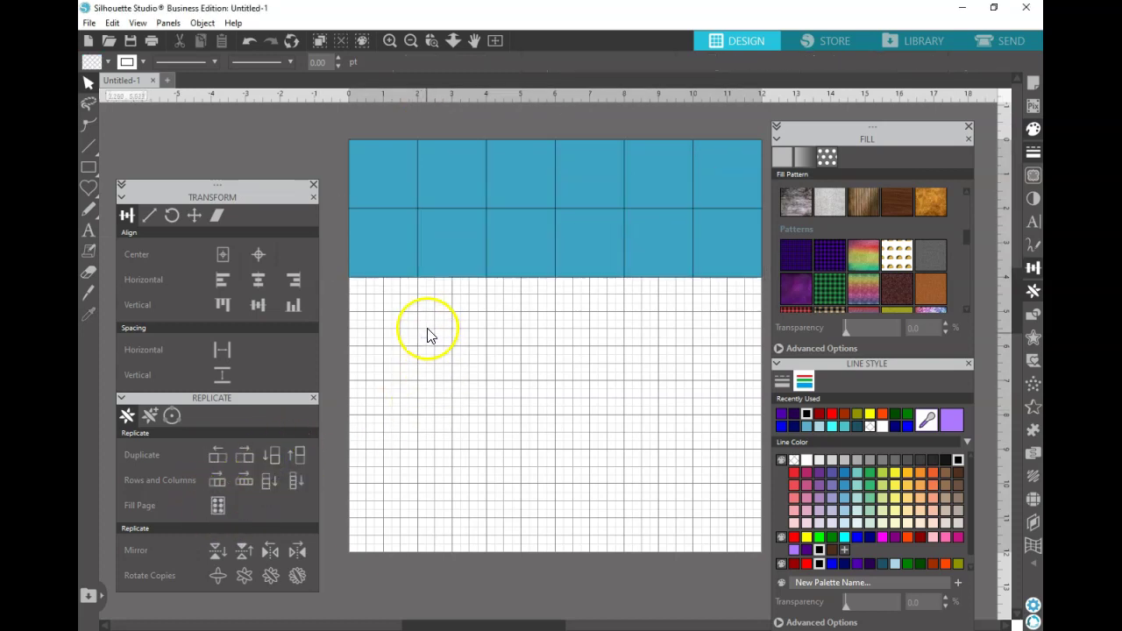
Fill top-row squares 1, 3 and 5 with solid black.
click(406, 185)
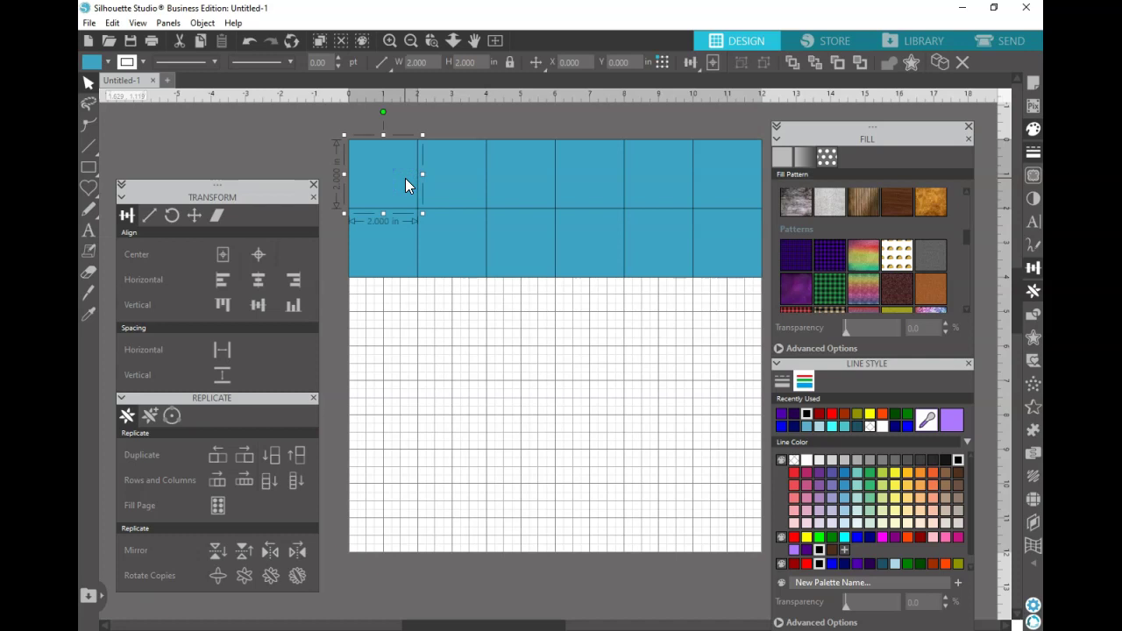
click(397, 182)
click(522, 178)
shift+click(525, 179)
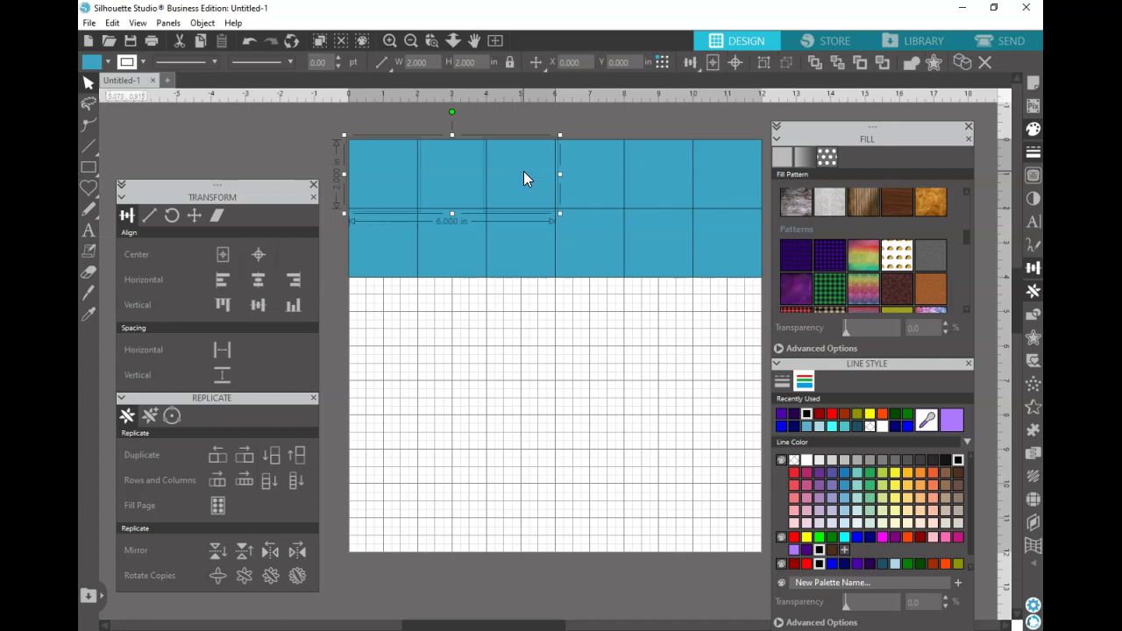
drag(581, 170, 653, 171)
shift+click(653, 171)
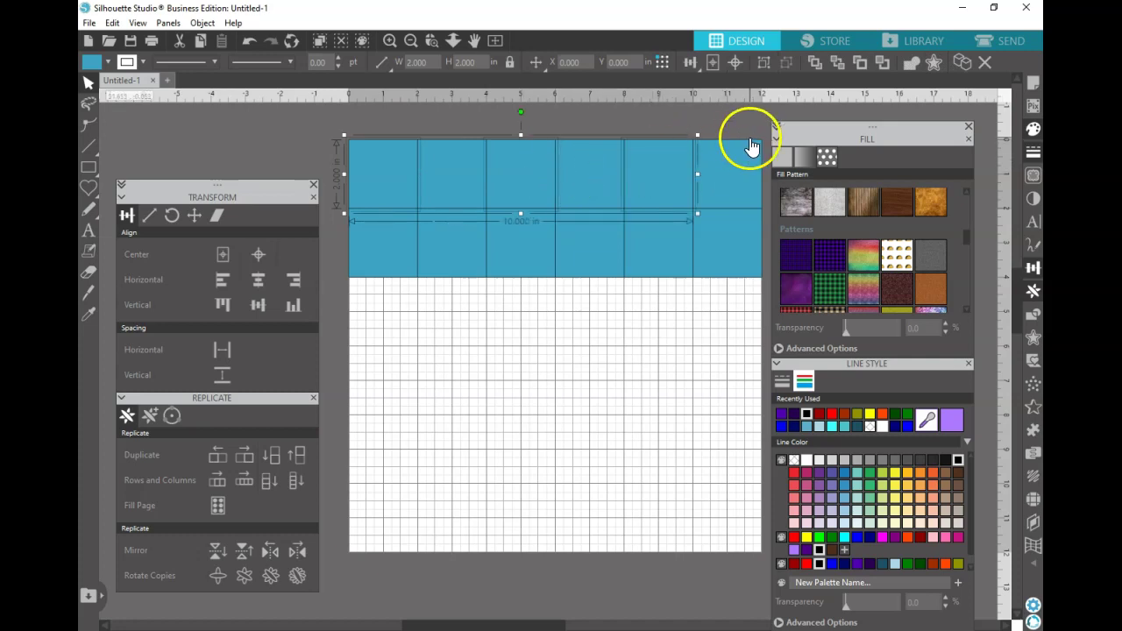
click(781, 156)
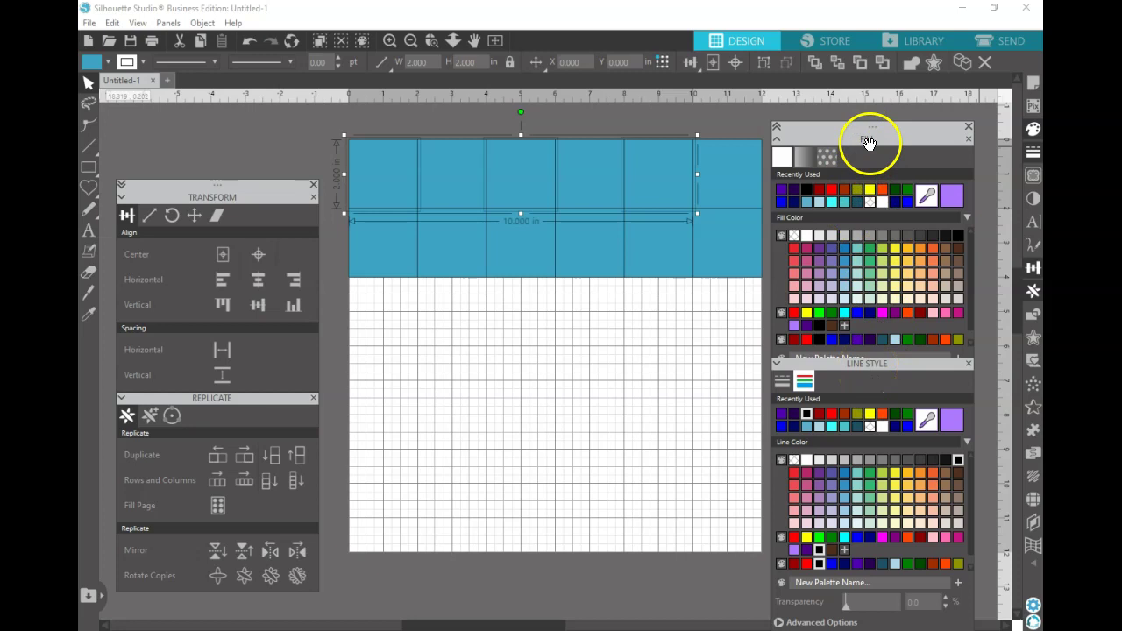
click(806, 189)
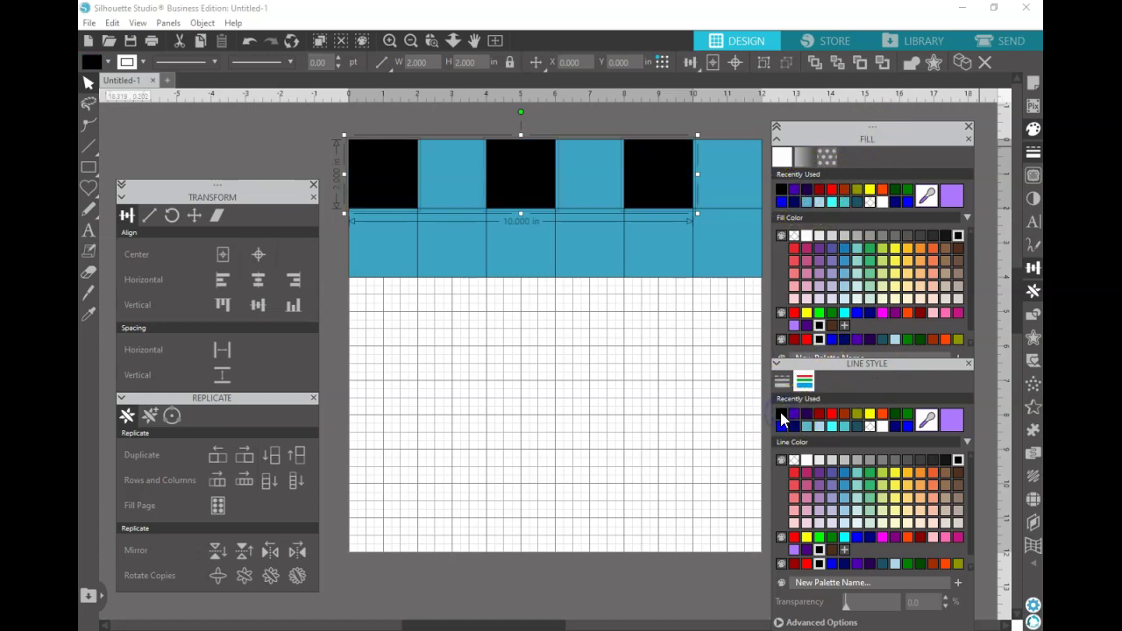
click(629, 383)
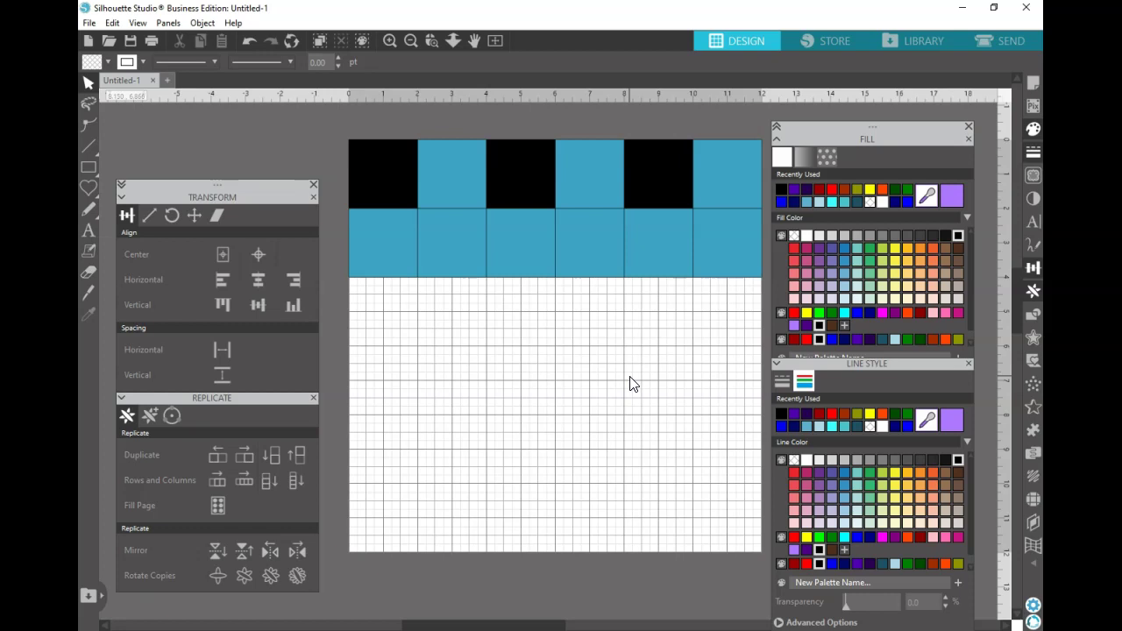
Select top-row squares 2, 4 and 6, then deselect them.
click(445, 185)
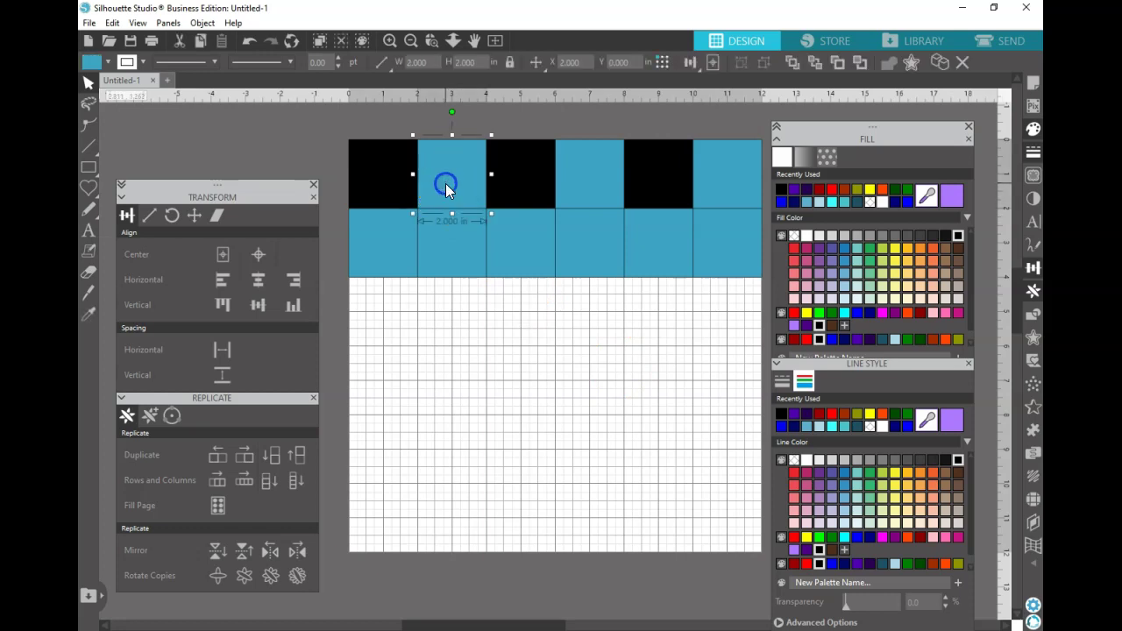
shift+click(584, 164)
shift+click(702, 160)
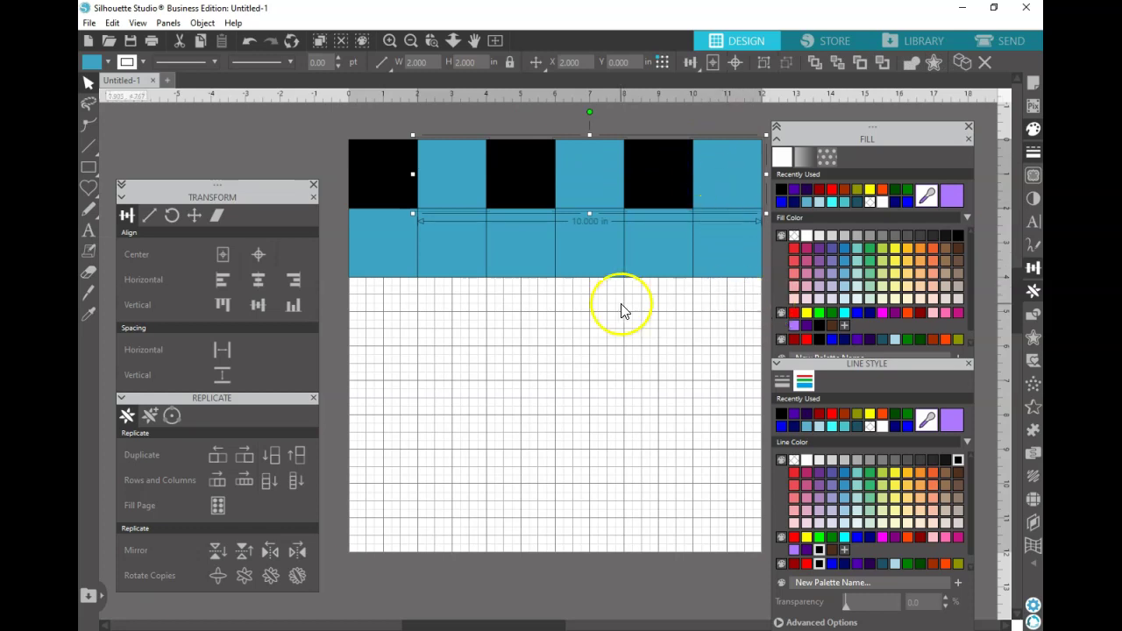
click(566, 321)
Fill lower-row squares 2, 4 and 6 dark blue with a blue outline.
click(466, 256)
shift+click(604, 246)
shift+click(738, 246)
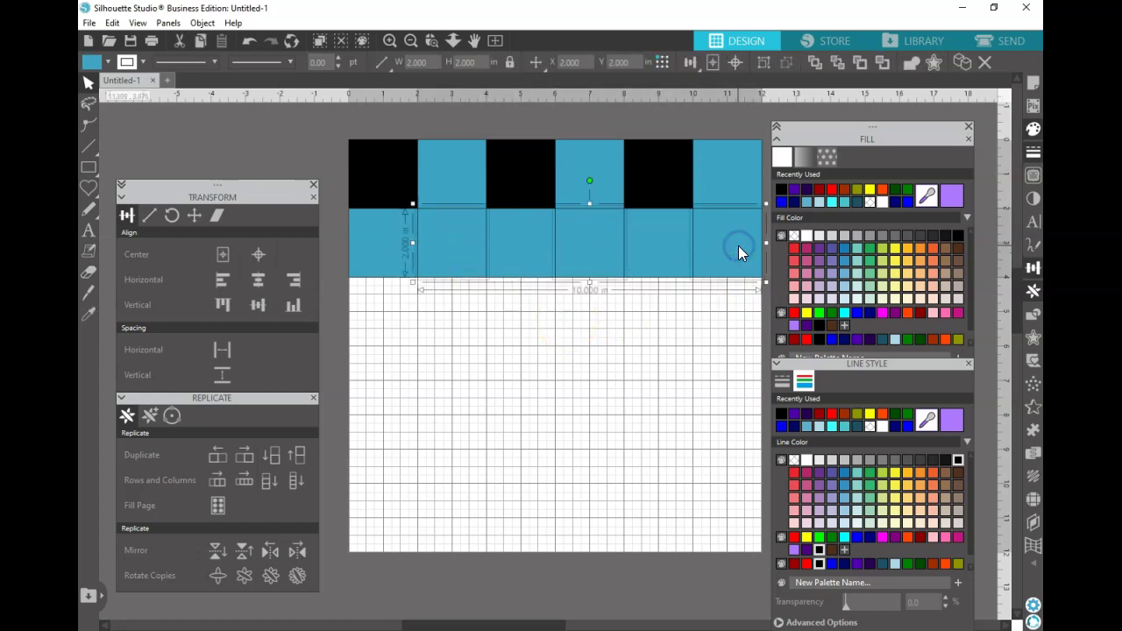
click(831, 340)
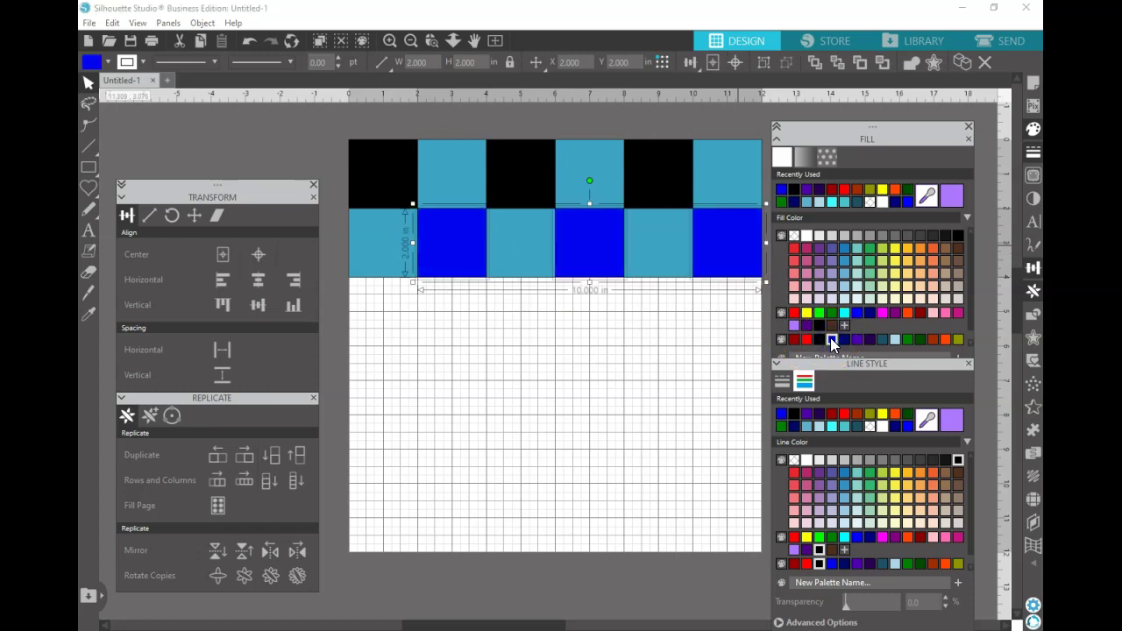
click(781, 414)
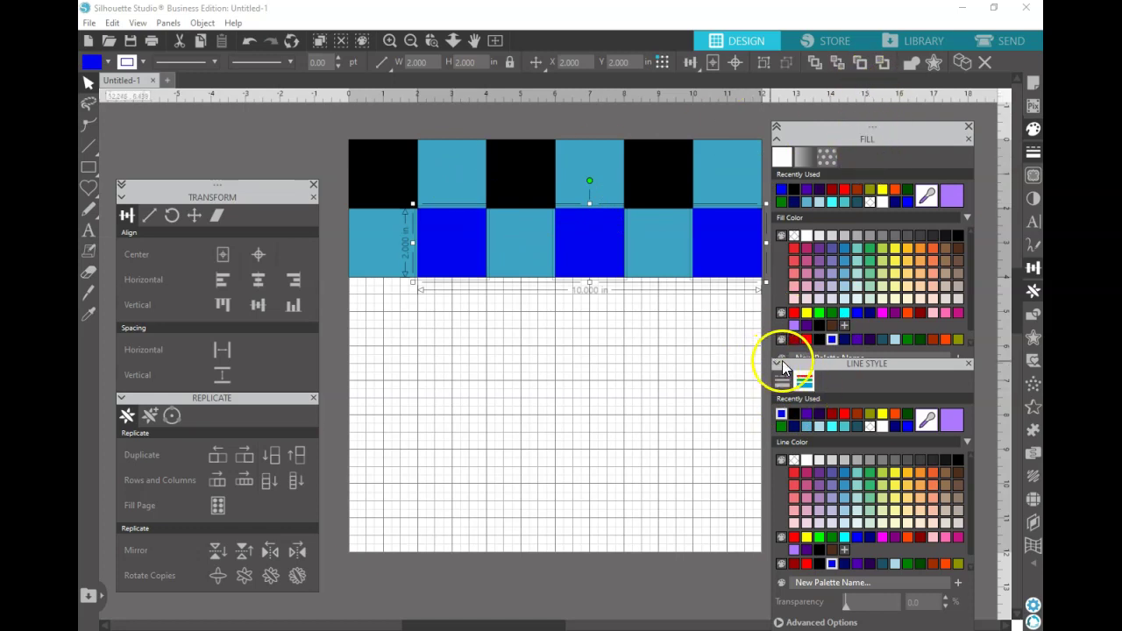
Try darker navy shades on the lower blue squares in the Advanced colour picker.
drag(826, 364, 684, 407)
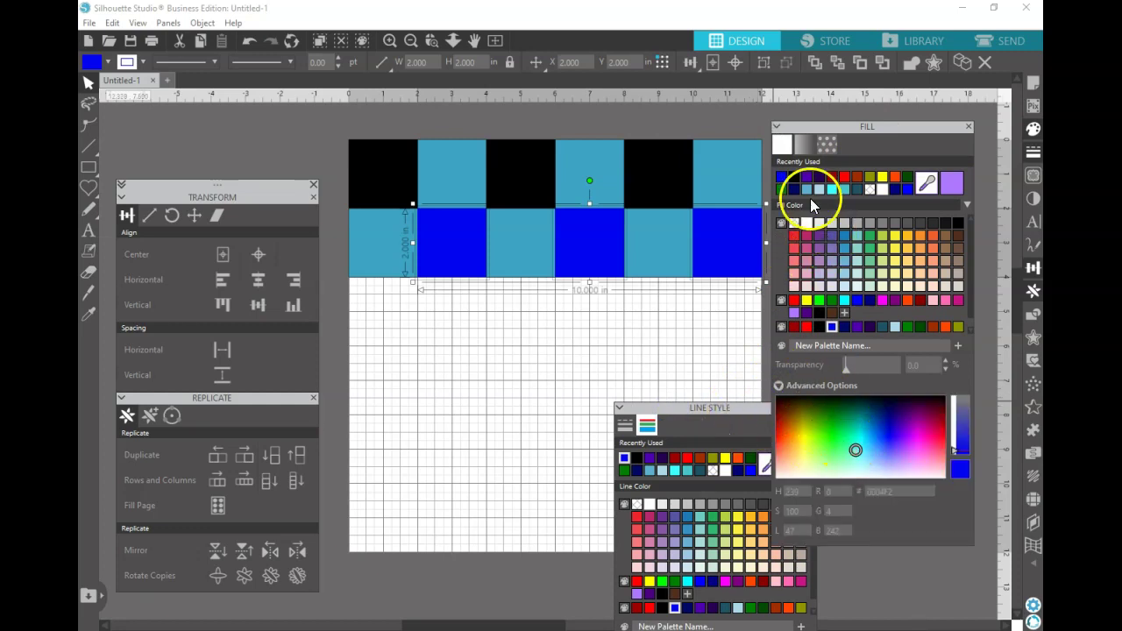
click(830, 327)
click(887, 433)
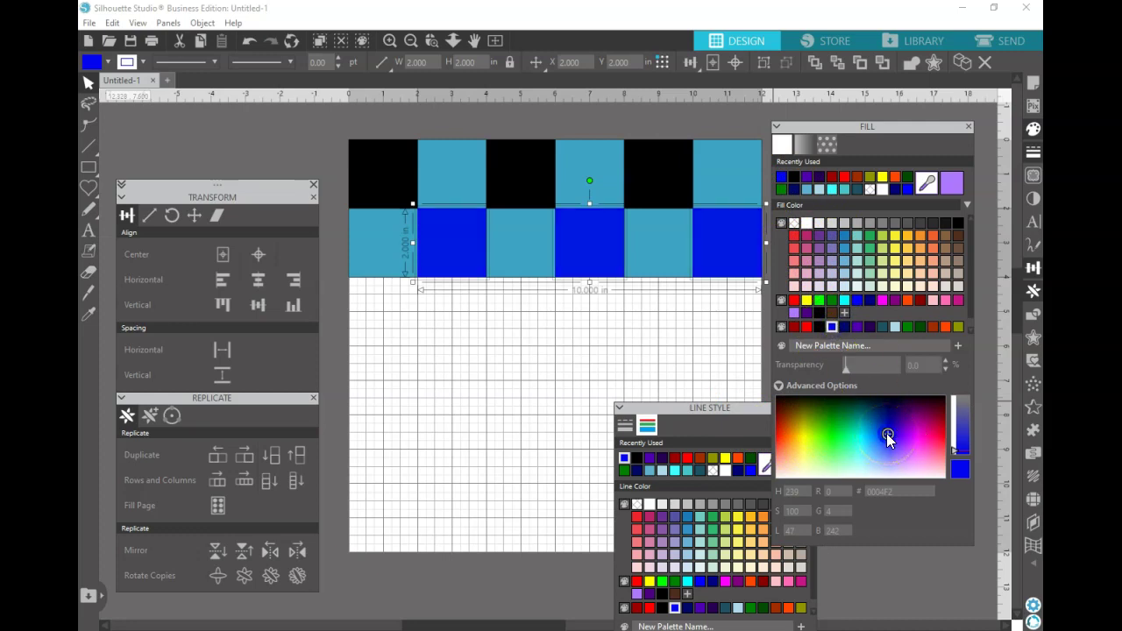
drag(886, 433, 888, 409)
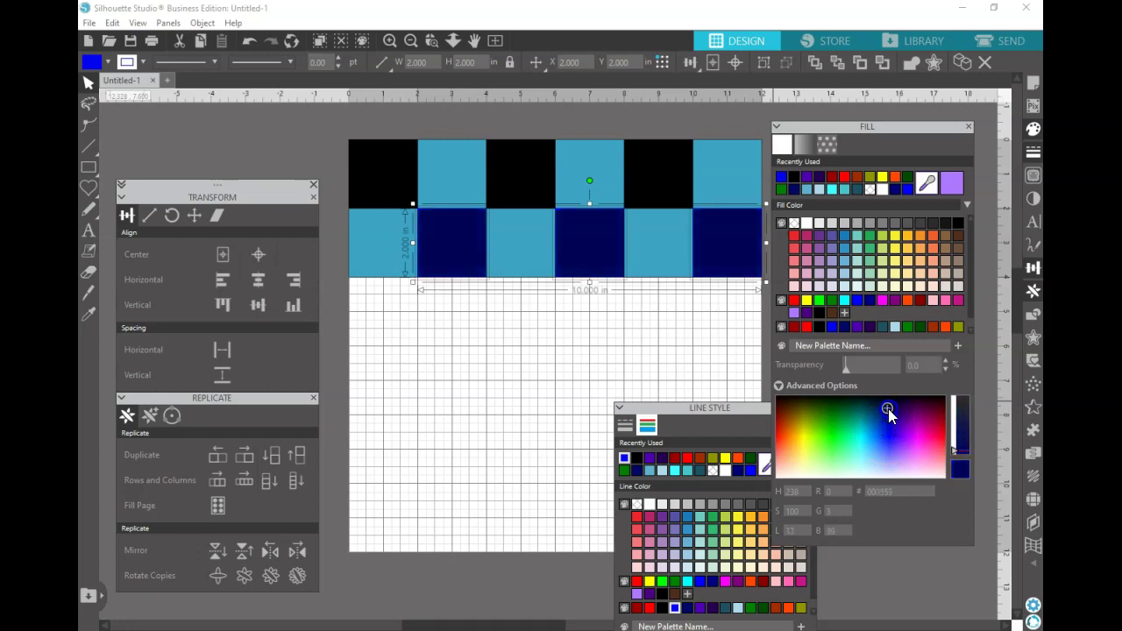
click(887, 412)
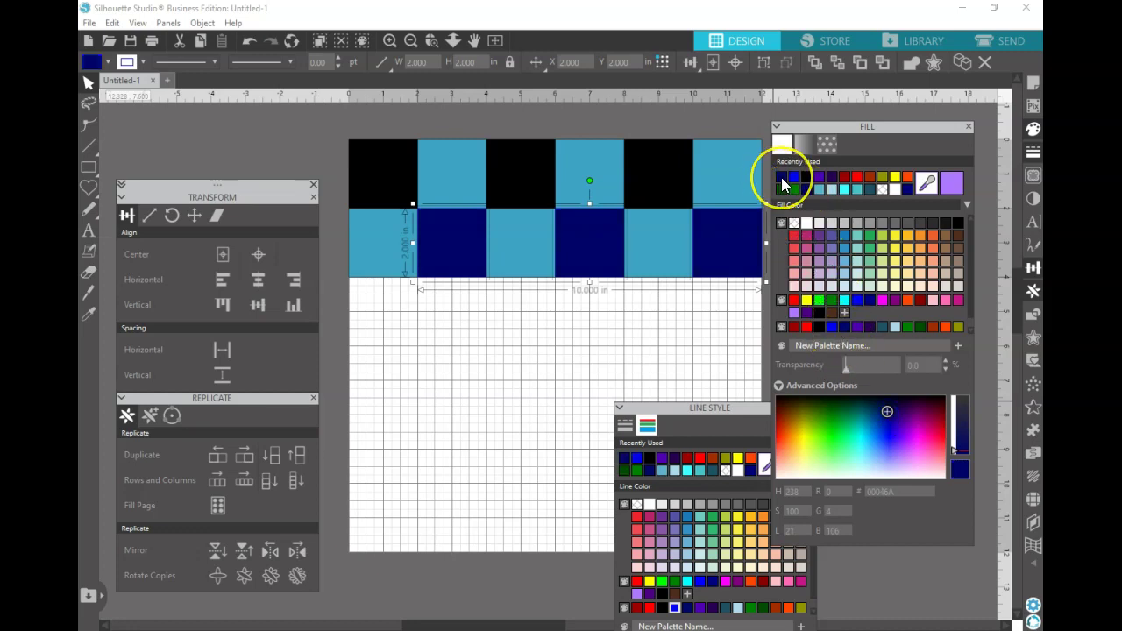
click(780, 299)
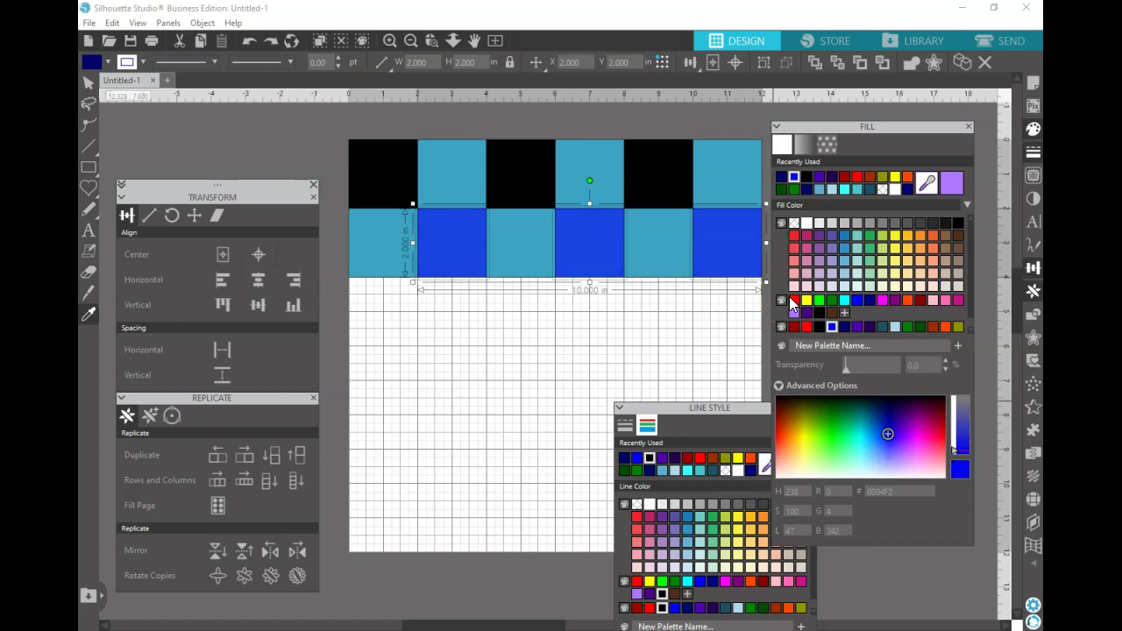
Give top-row squares 2, 4 and 6 a dark navy (000065) fill and outline.
drag(765, 241, 496, 262)
click(467, 188)
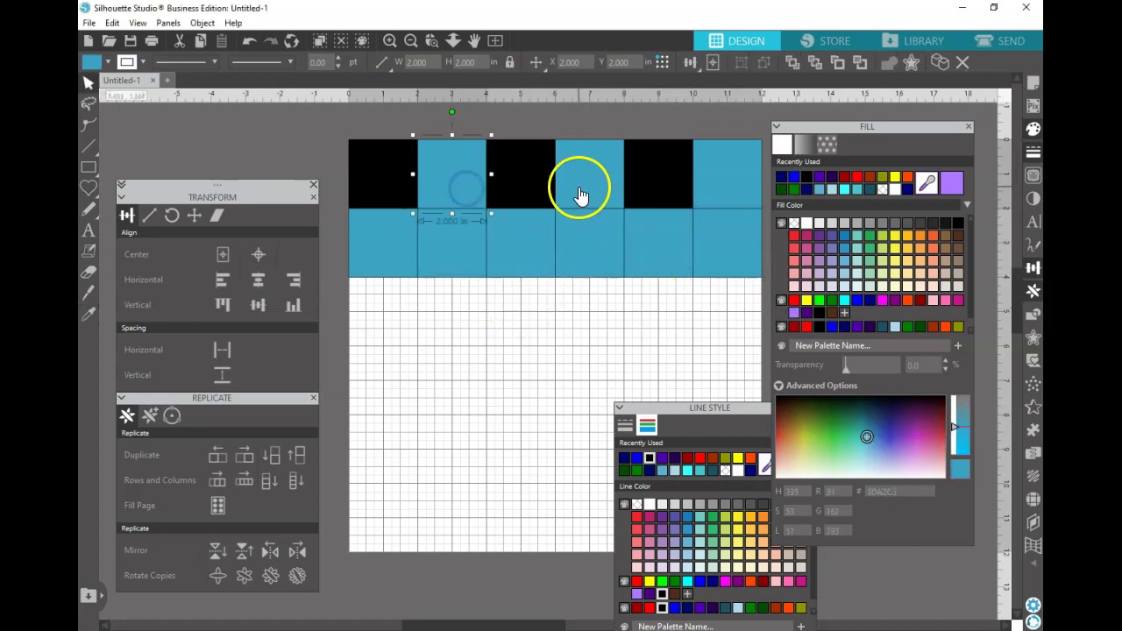
shift+click(579, 187)
shift+click(718, 177)
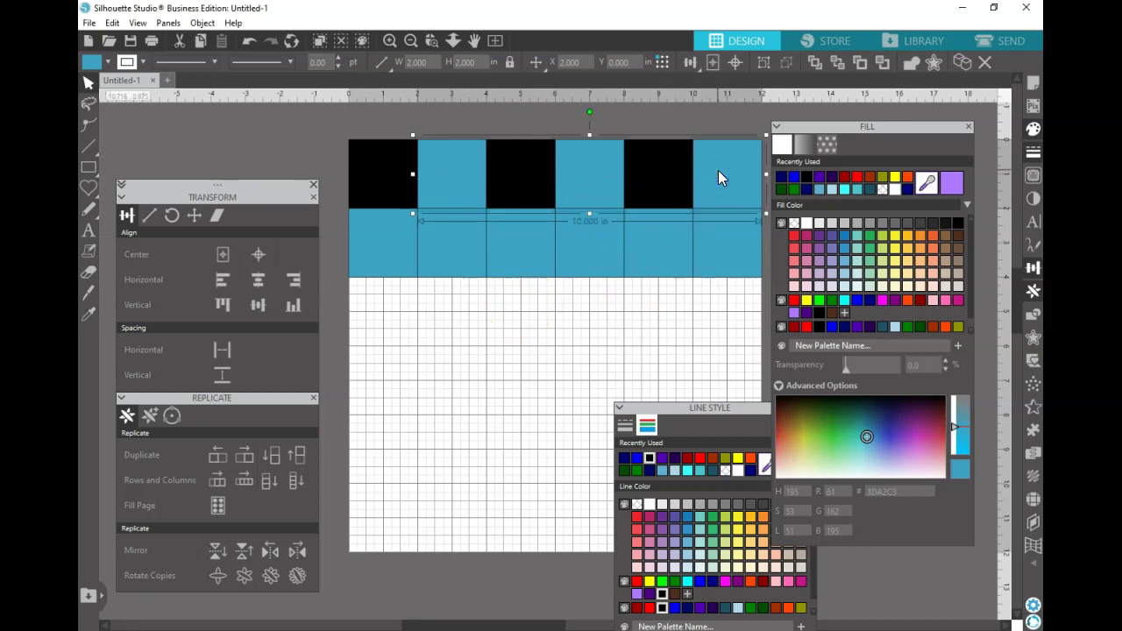
click(844, 328)
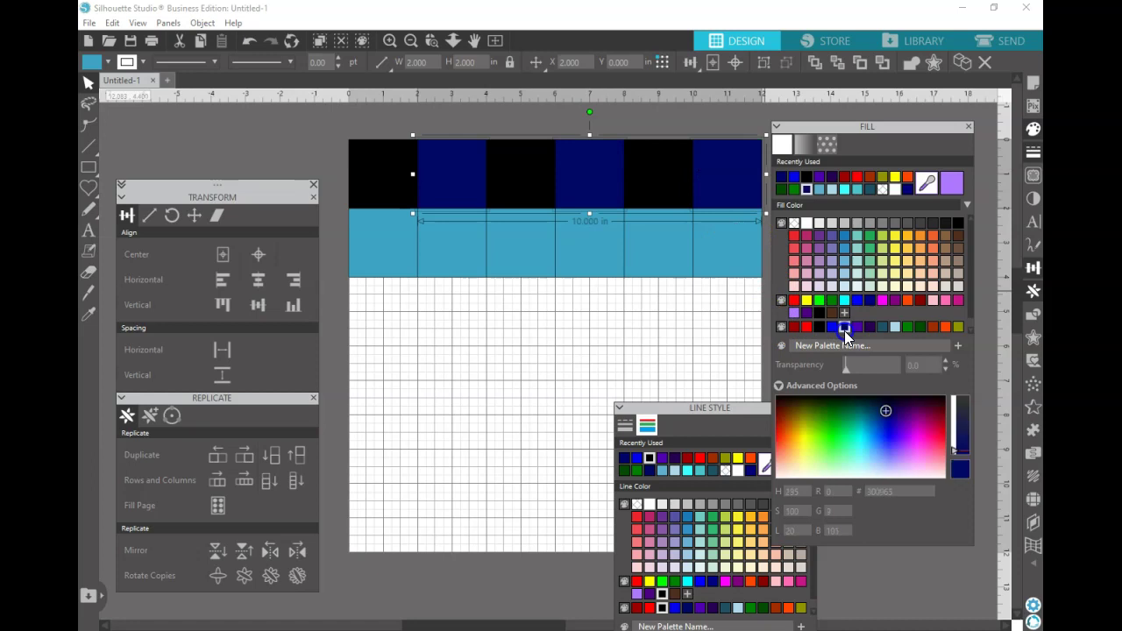
click(778, 387)
click(626, 459)
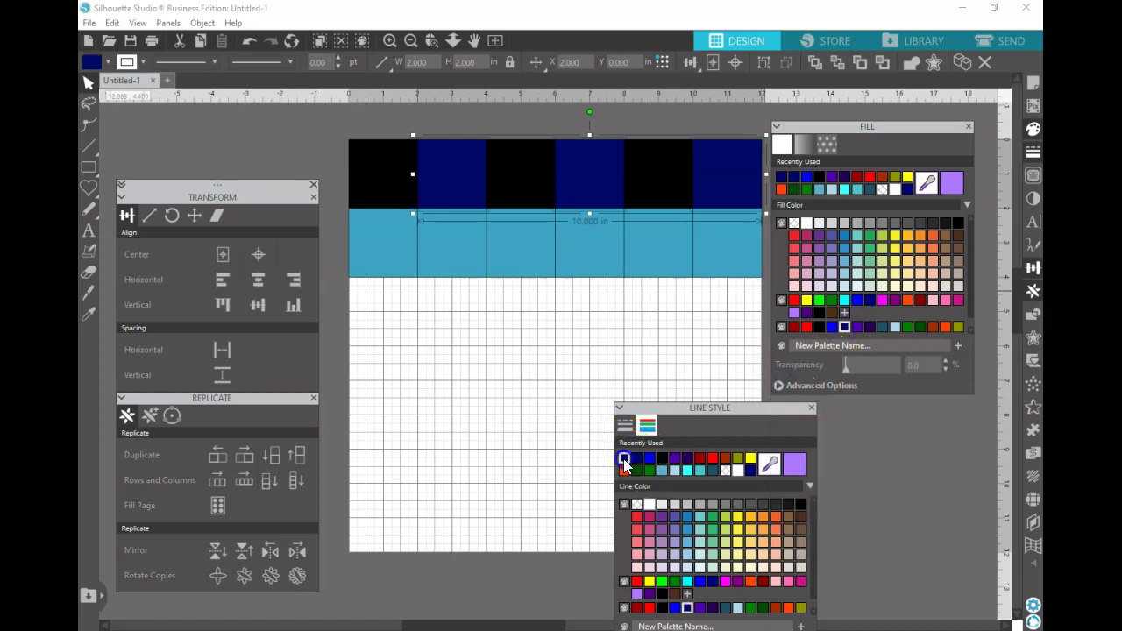
drag(709, 408, 847, 413)
drag(578, 353, 566, 333)
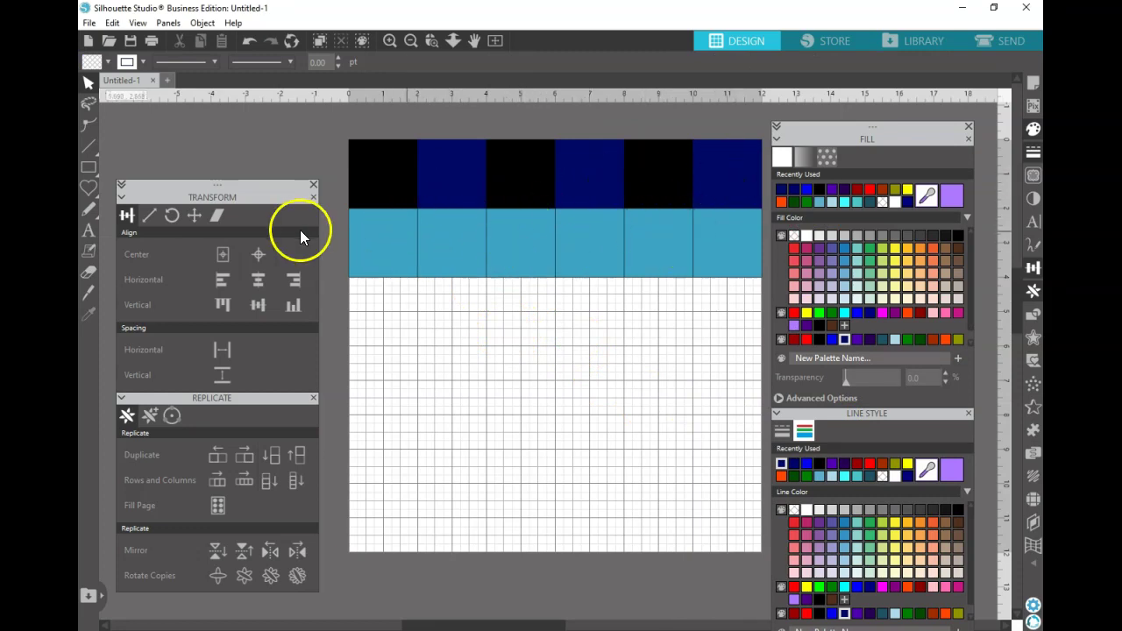
Eyedrop the top row's dark navy onto lower-row squares 1, 3 and 5.
click(400, 229)
shift+click(530, 230)
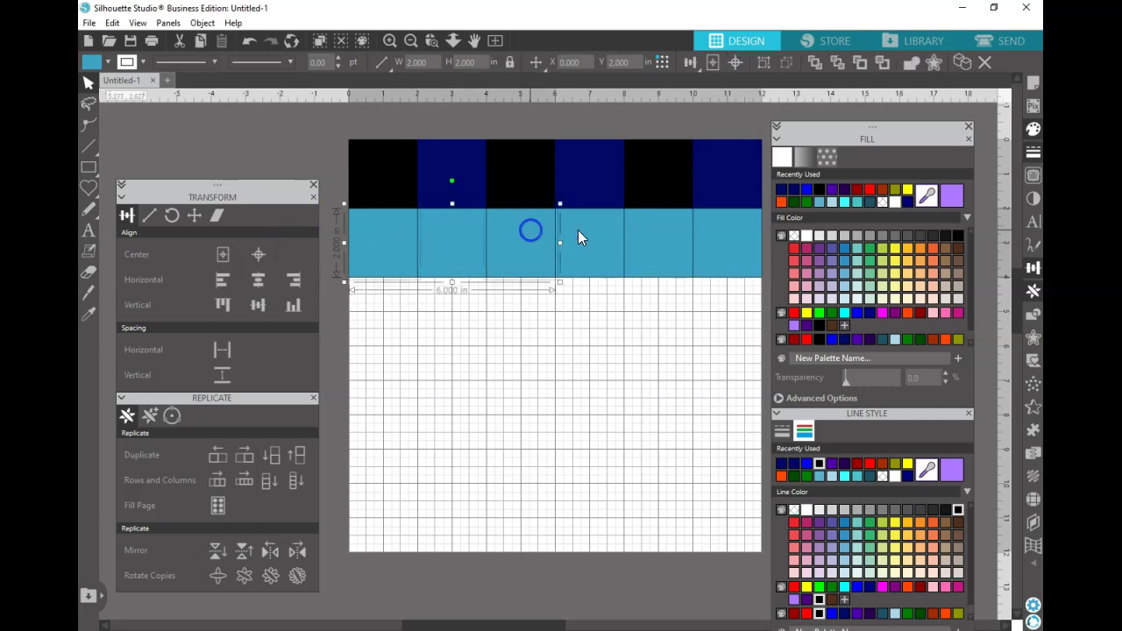
shift+click(654, 233)
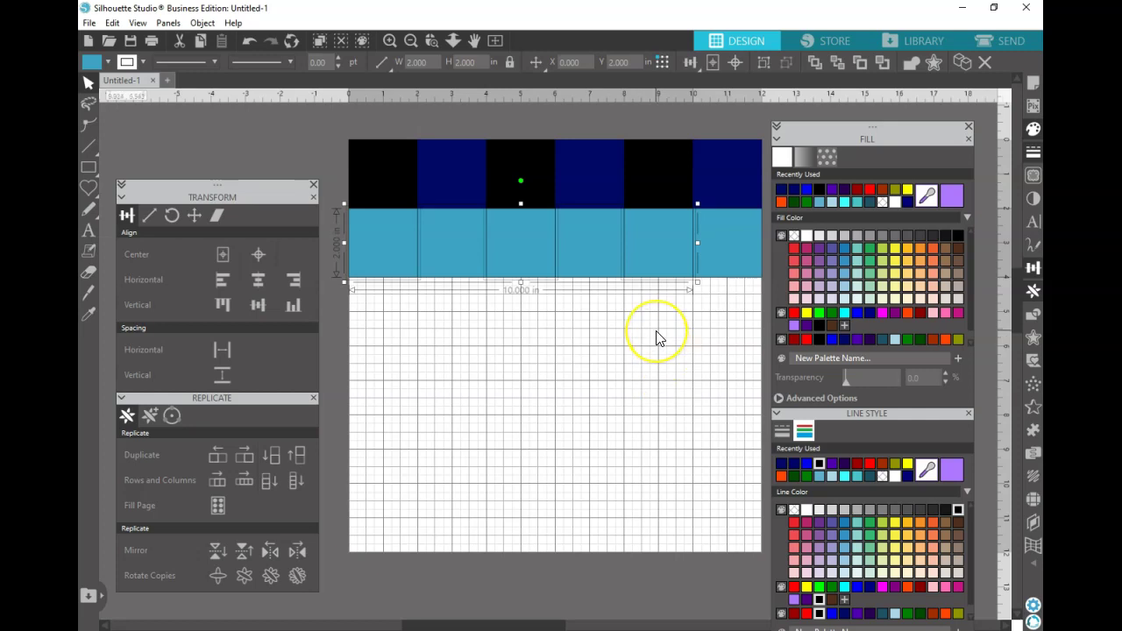
key(i)
click(608, 179)
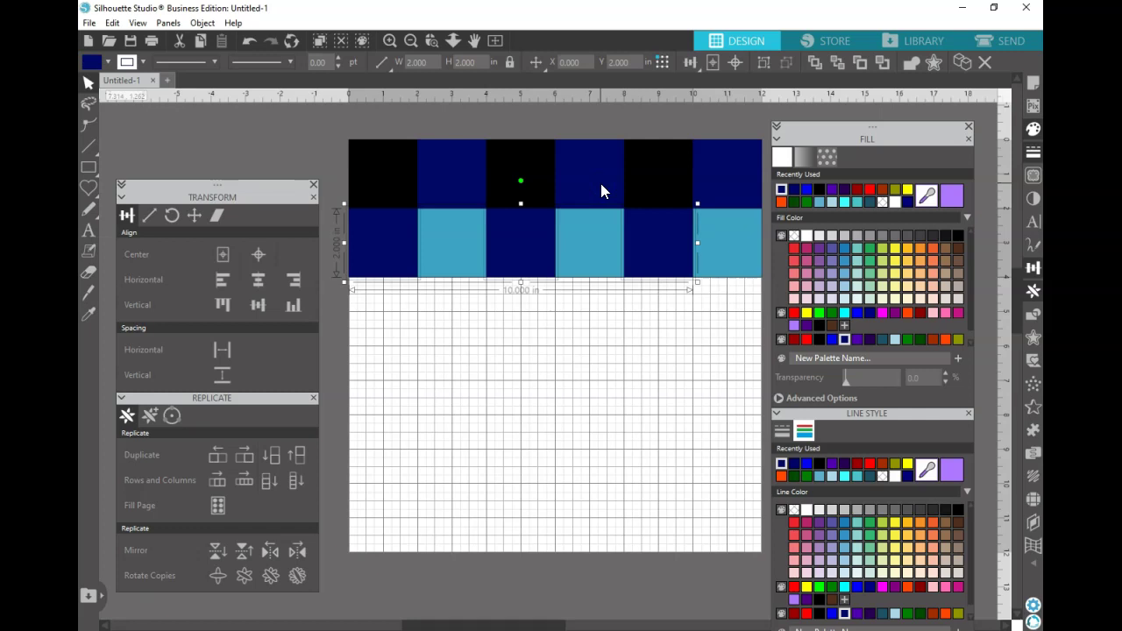
click(584, 313)
Give lower-row squares 2, 4 and 6 a bright blue fill and outline.
click(472, 249)
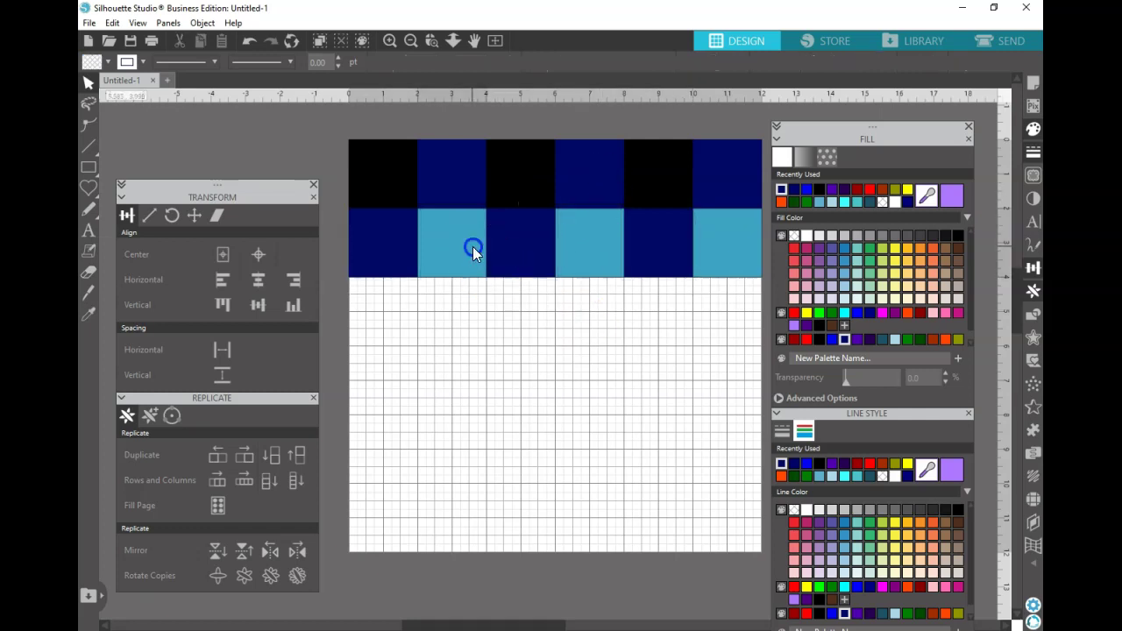
shift+click(592, 228)
shift+click(708, 242)
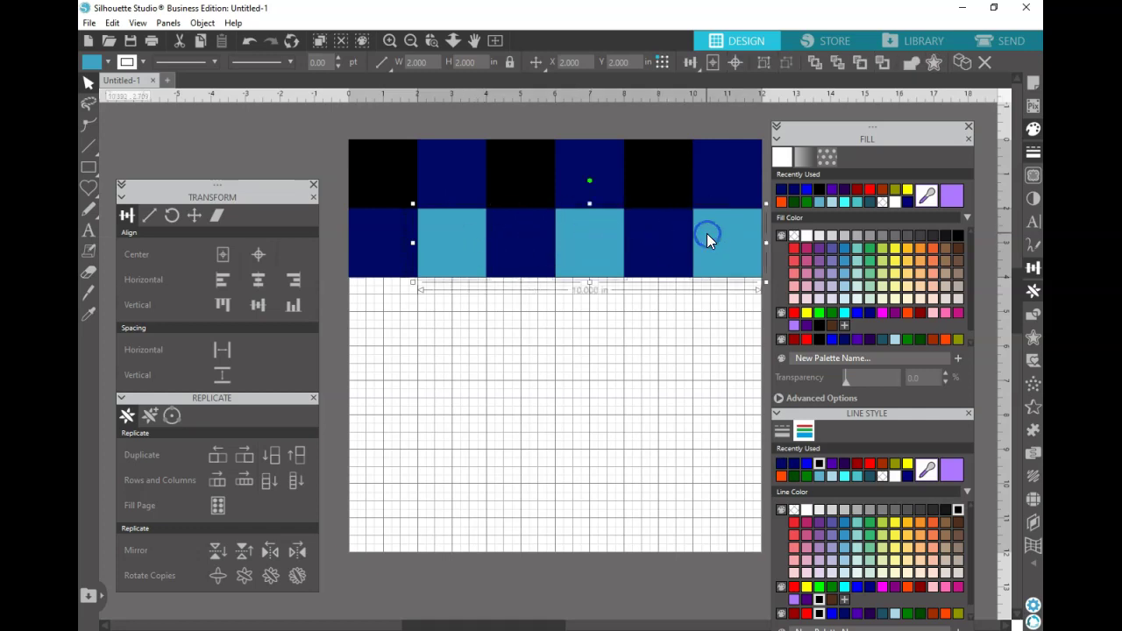
click(809, 190)
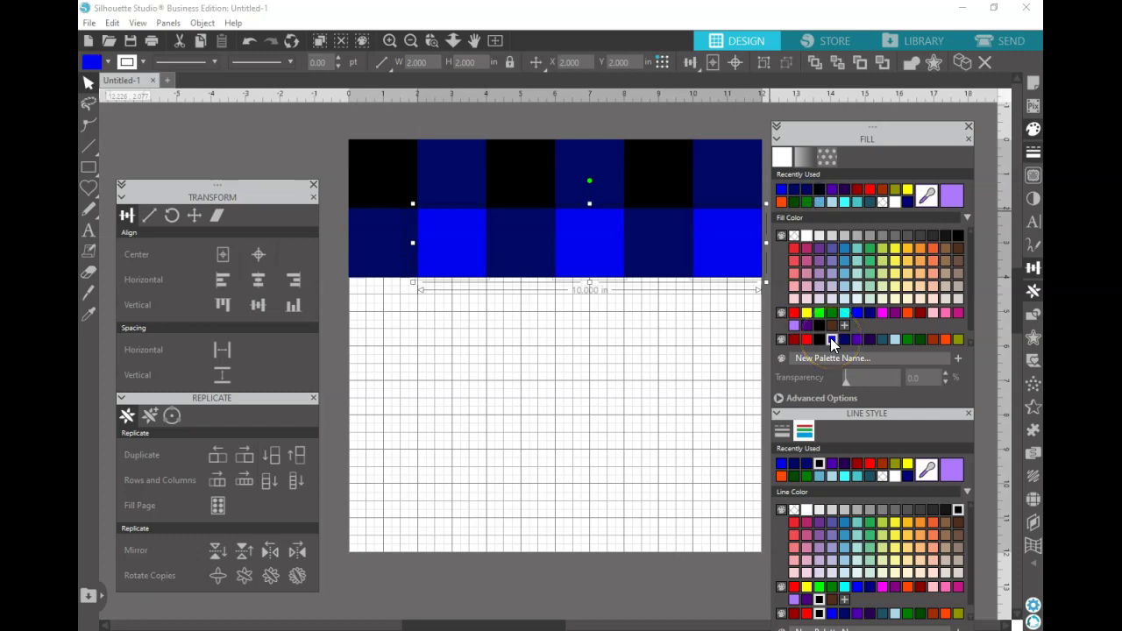
click(782, 463)
click(605, 362)
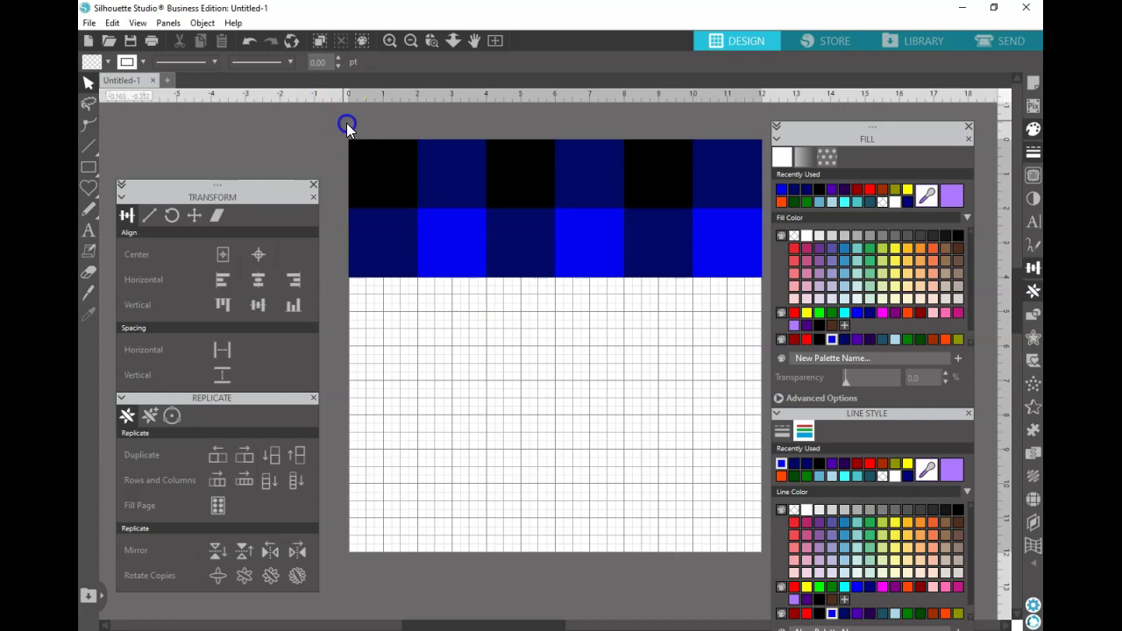
Duplicate the two-row plaid band below twice to fill the 12 × 12 in page.
drag(355, 132, 750, 277)
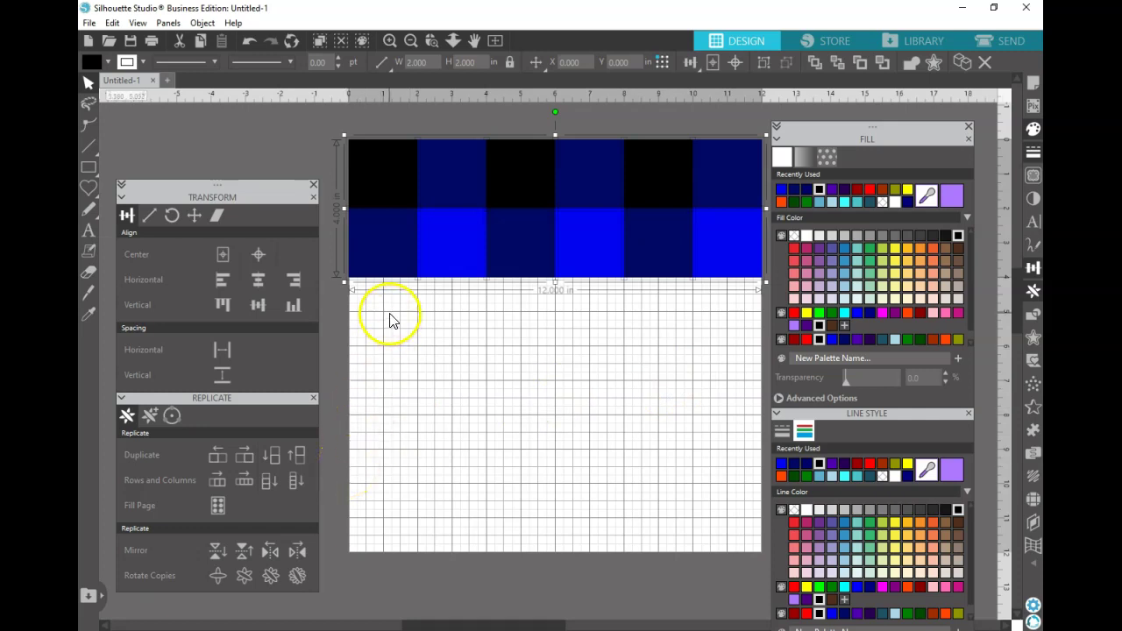
click(271, 456)
click(271, 460)
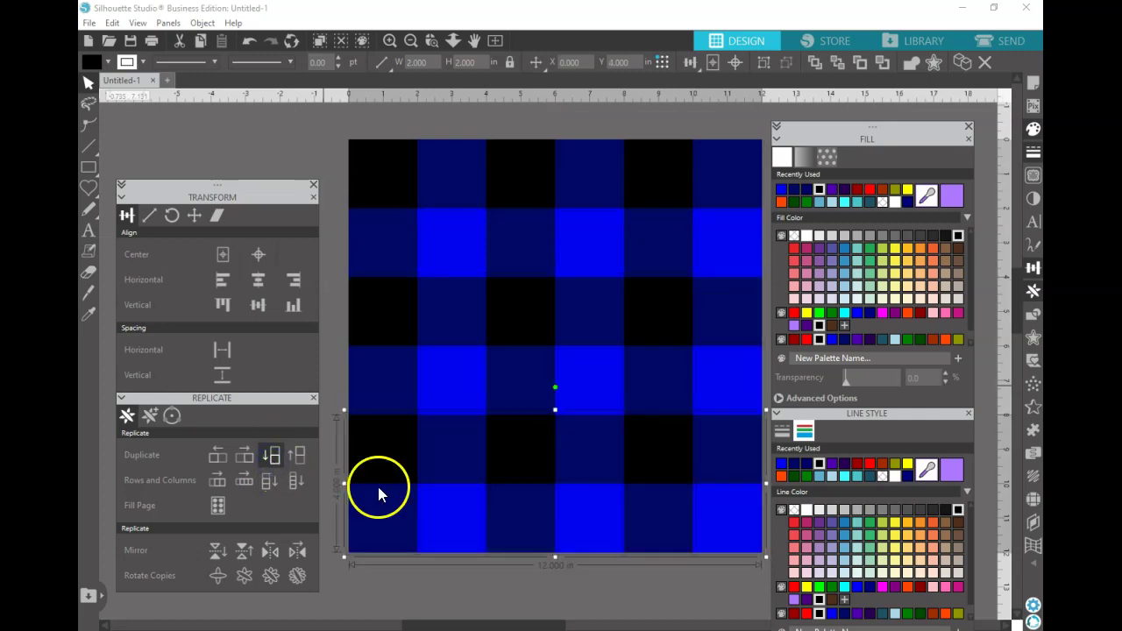
click(572, 606)
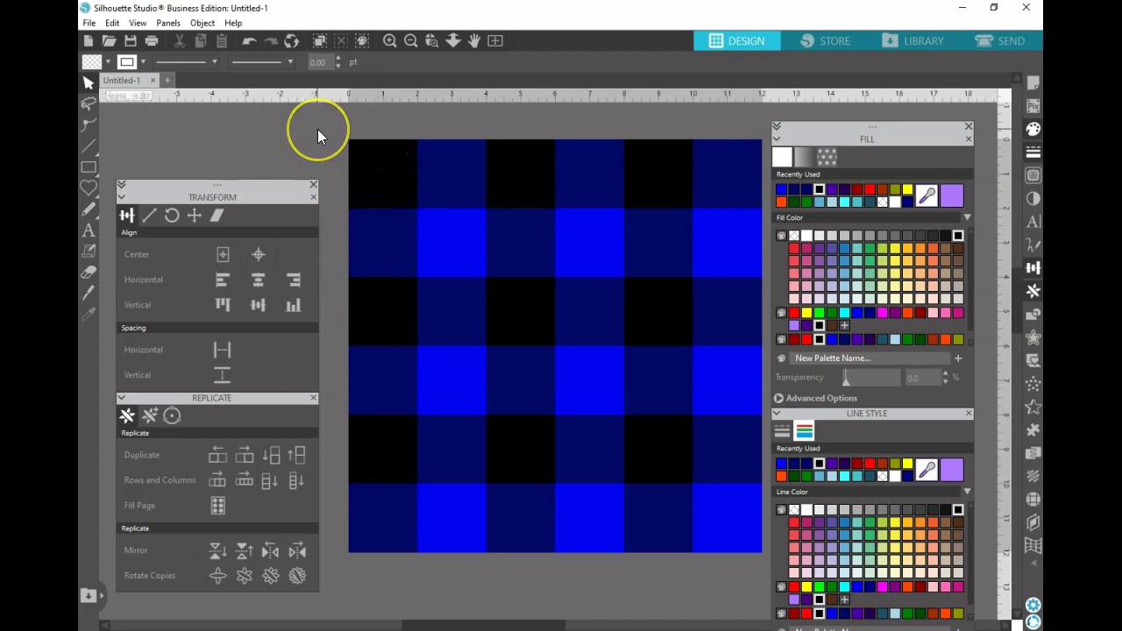
Save the design as a JPEG named 'blue plaid test' and confirm the bitmap export.
key(ctrl+s)
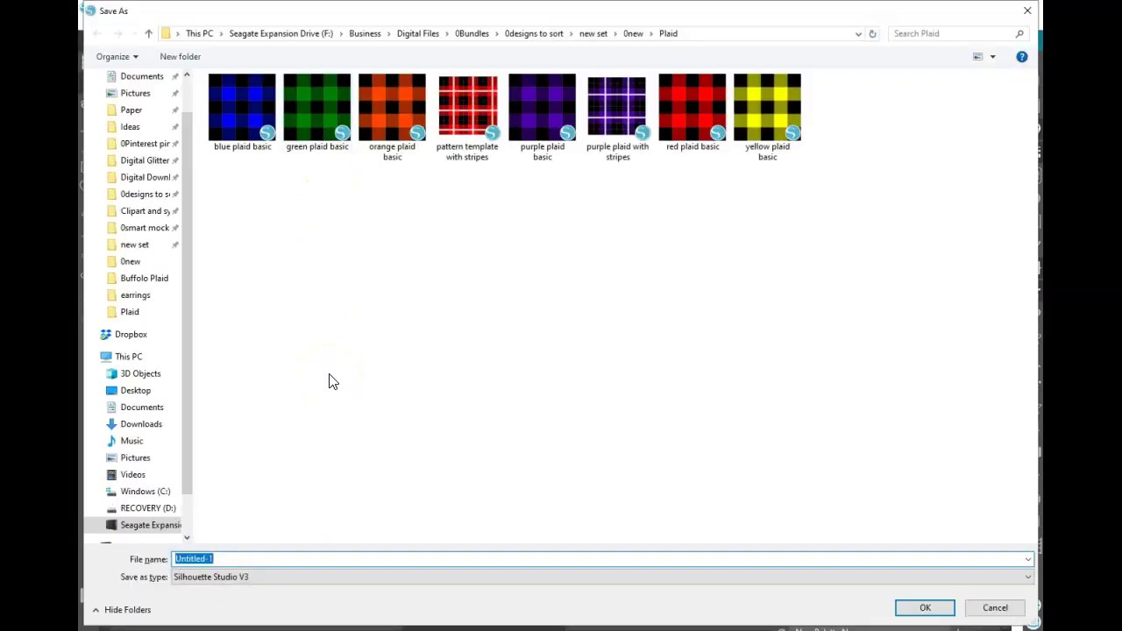
text(blue plaid test)
click(258, 576)
click(214, 544)
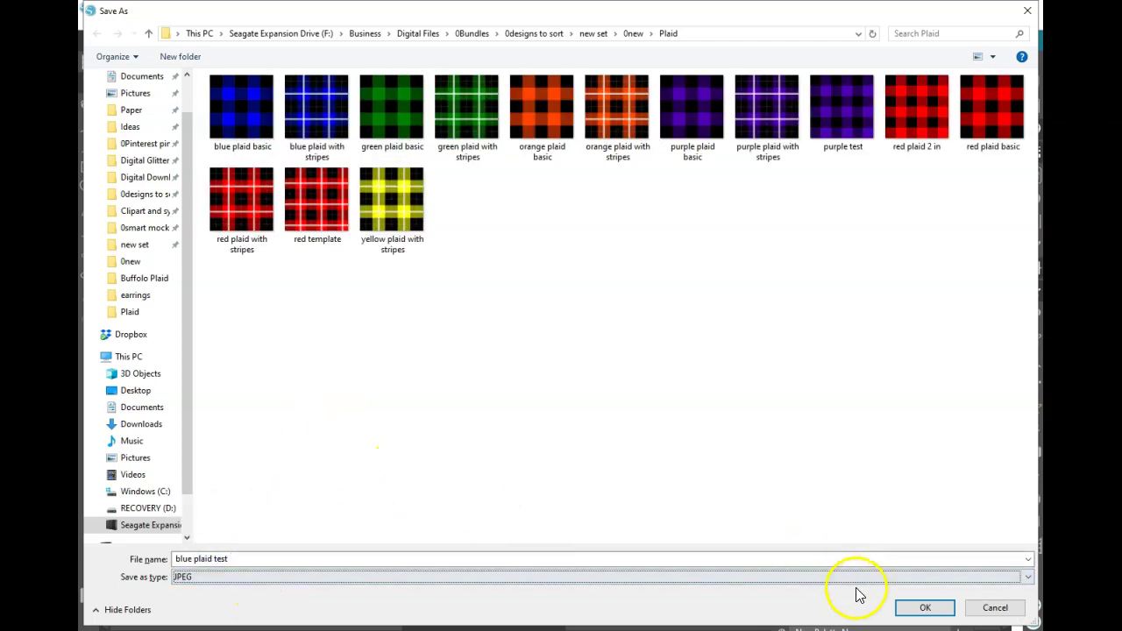
click(921, 605)
double_click(567, 262)
key(BackSpace)
click(699, 302)
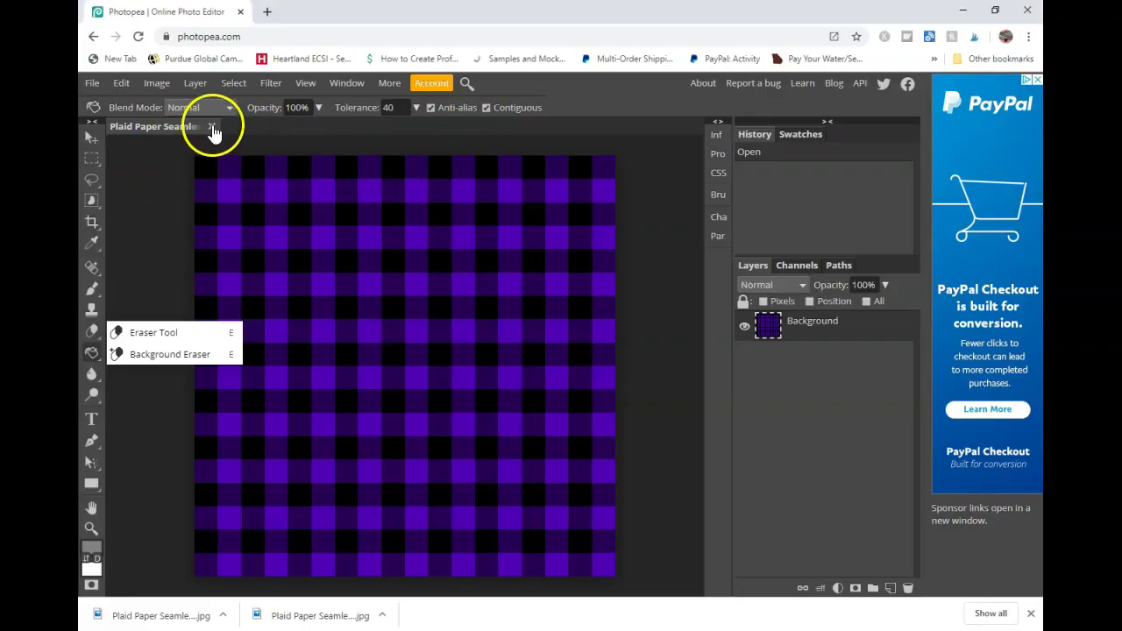
Close the purple Plaid Paper Seamless document in Photopea.
click(211, 128)
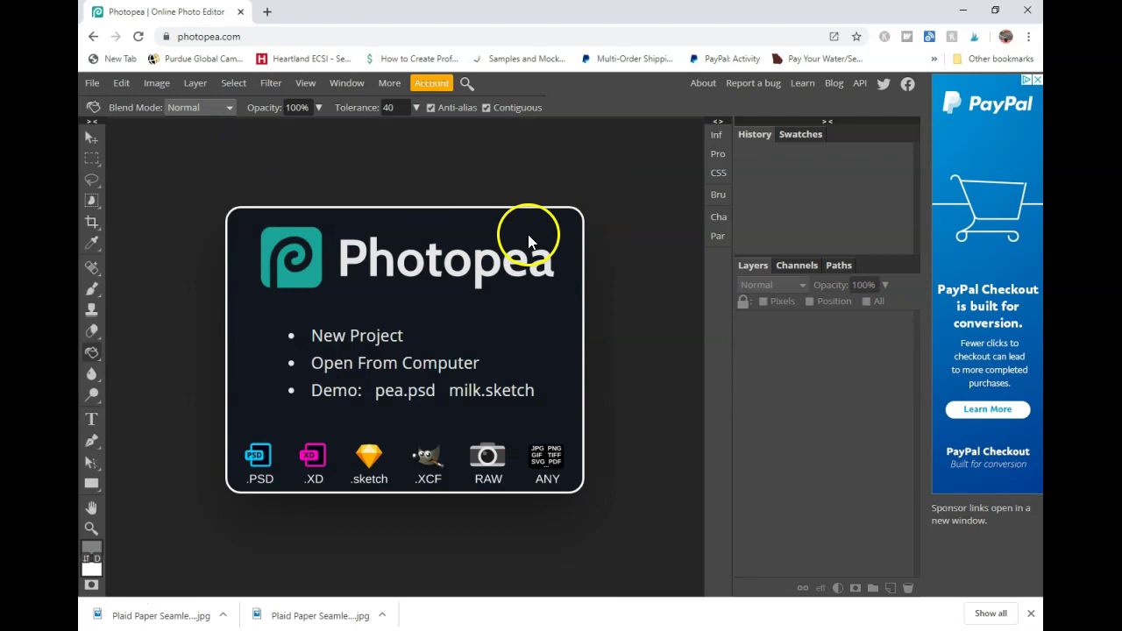
click(256, 36)
click(311, 236)
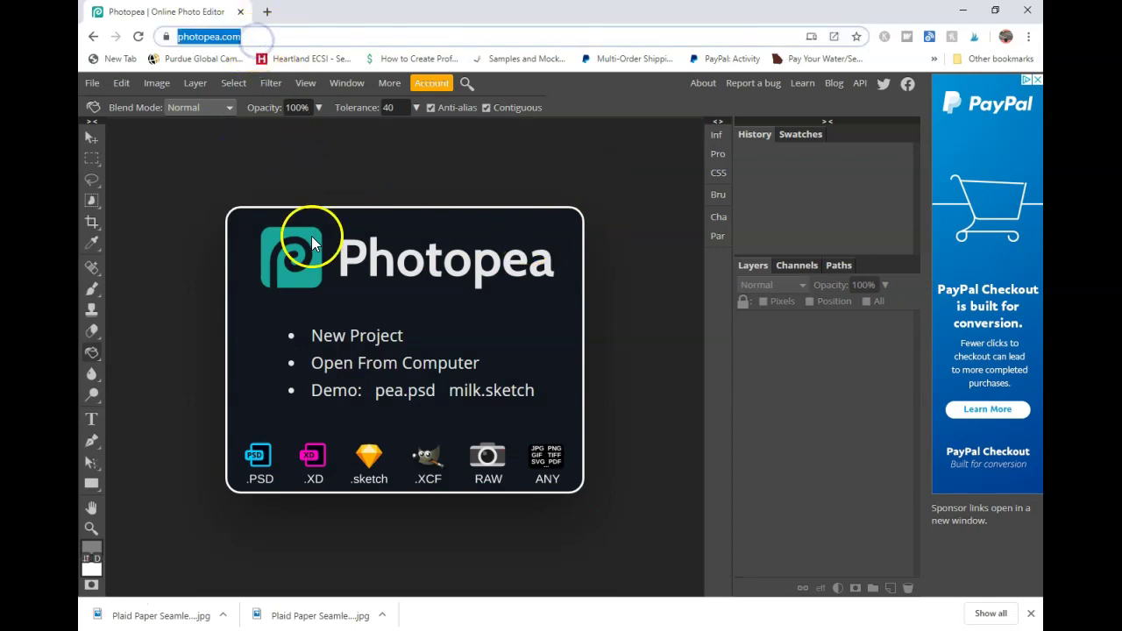
Create a transparent 3600 × 3600 px, 300 DPI project named Plaid Paper.
click(372, 340)
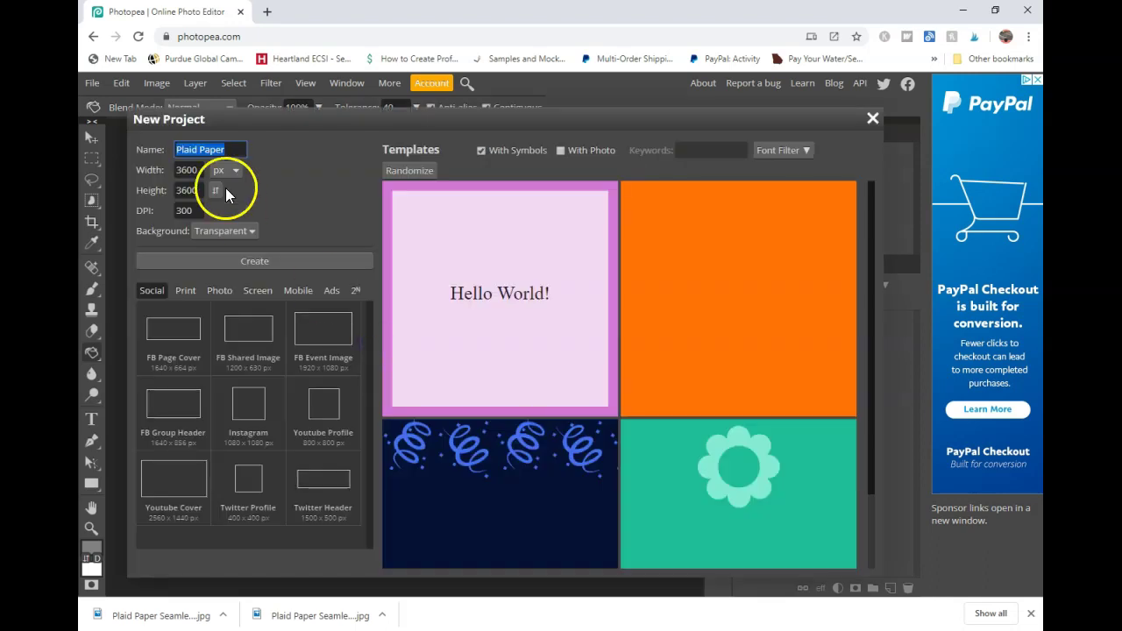
click(233, 150)
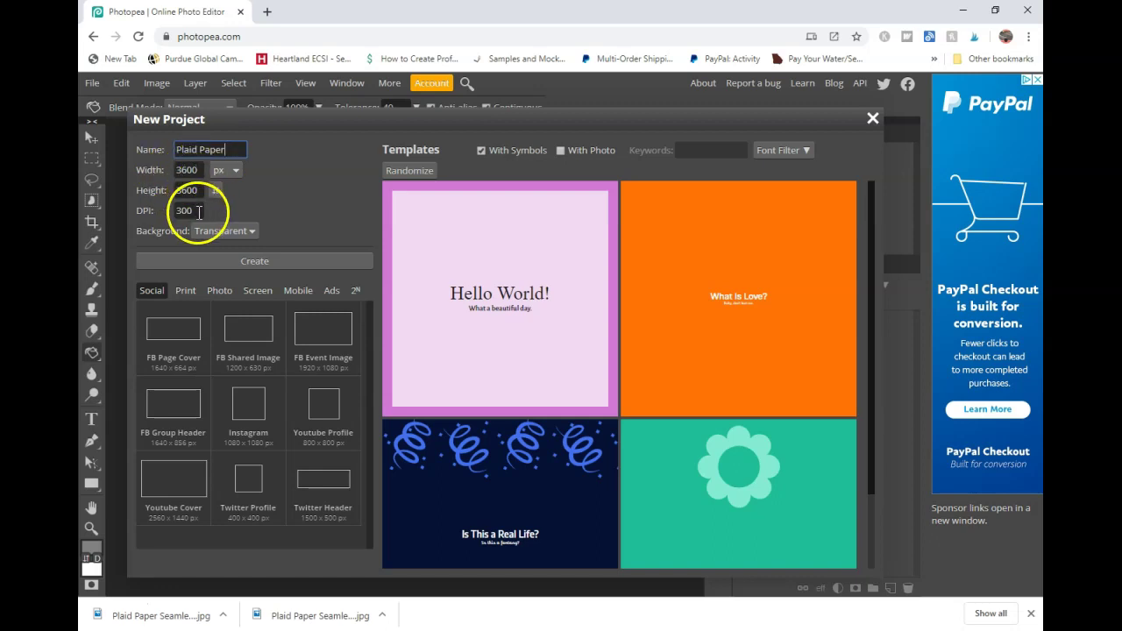
click(259, 260)
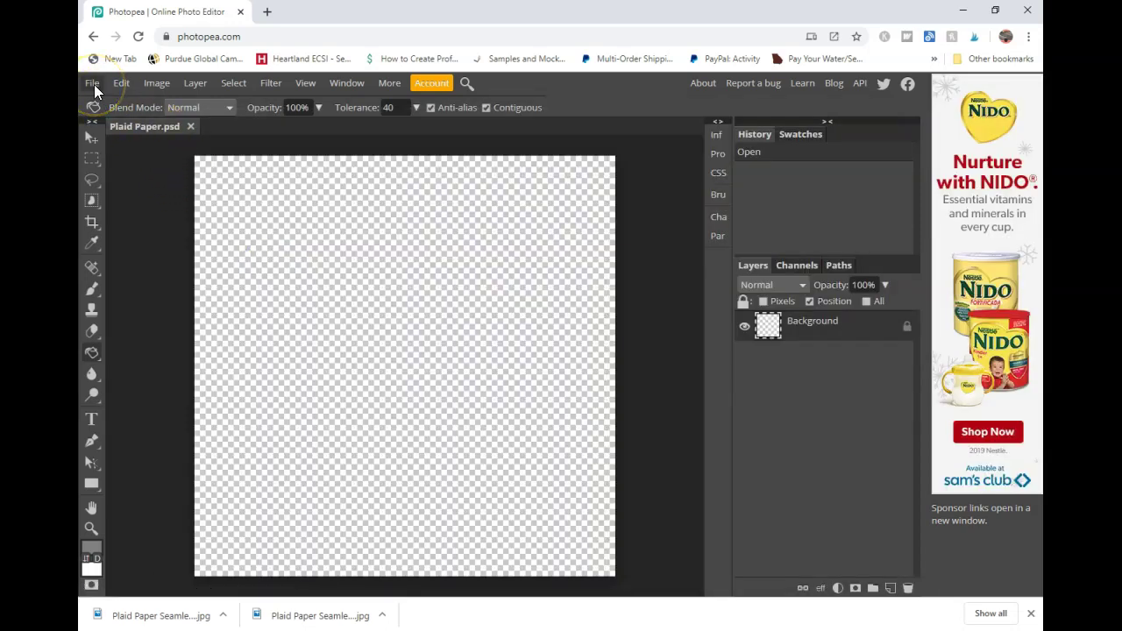
Open the blue plaid test image from the saved plaid images folder in Photopea.
click(92, 83)
click(112, 121)
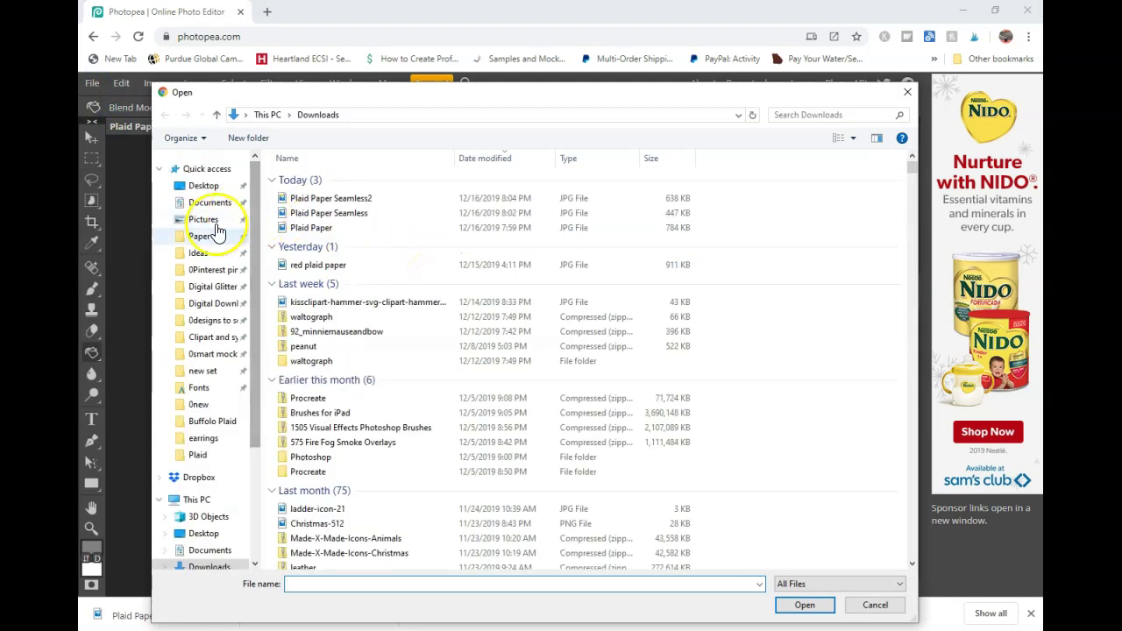
scroll(215, 456, down, 1)
click(198, 427)
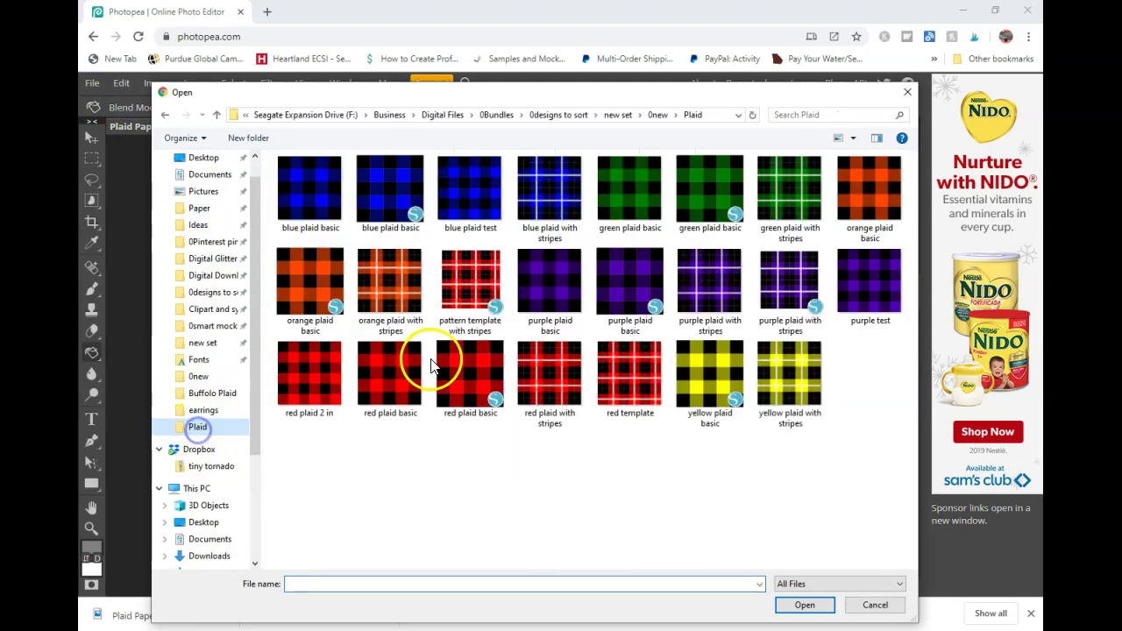
double_click(471, 193)
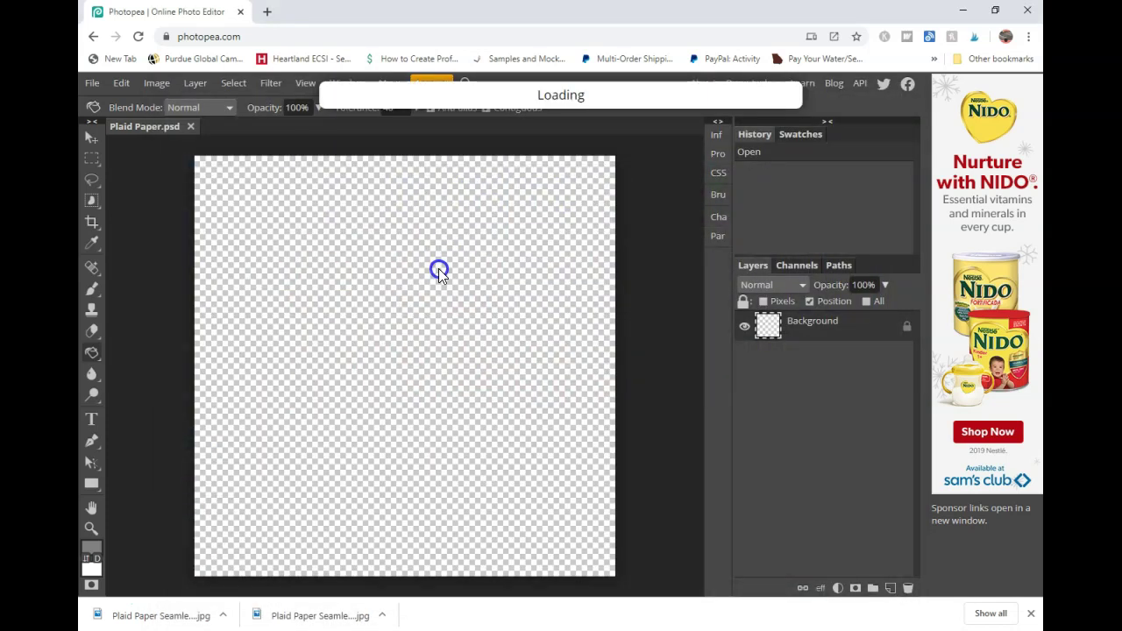
Resize the blue plaid test image from 3600 to 1200 px square.
click(157, 85)
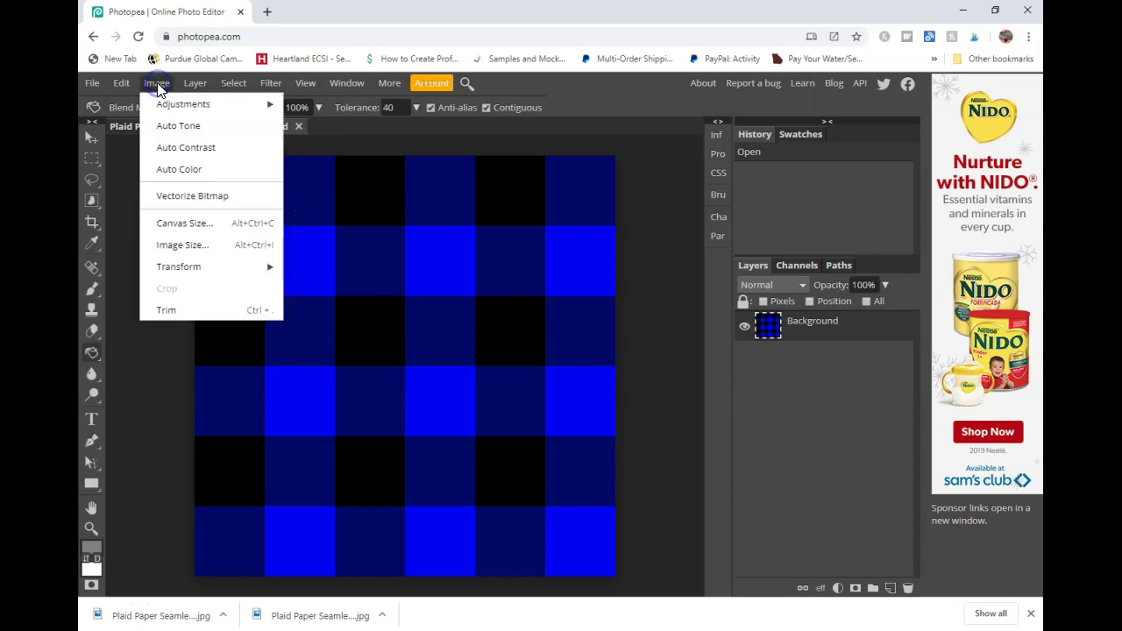
click(184, 248)
double_click(230, 220)
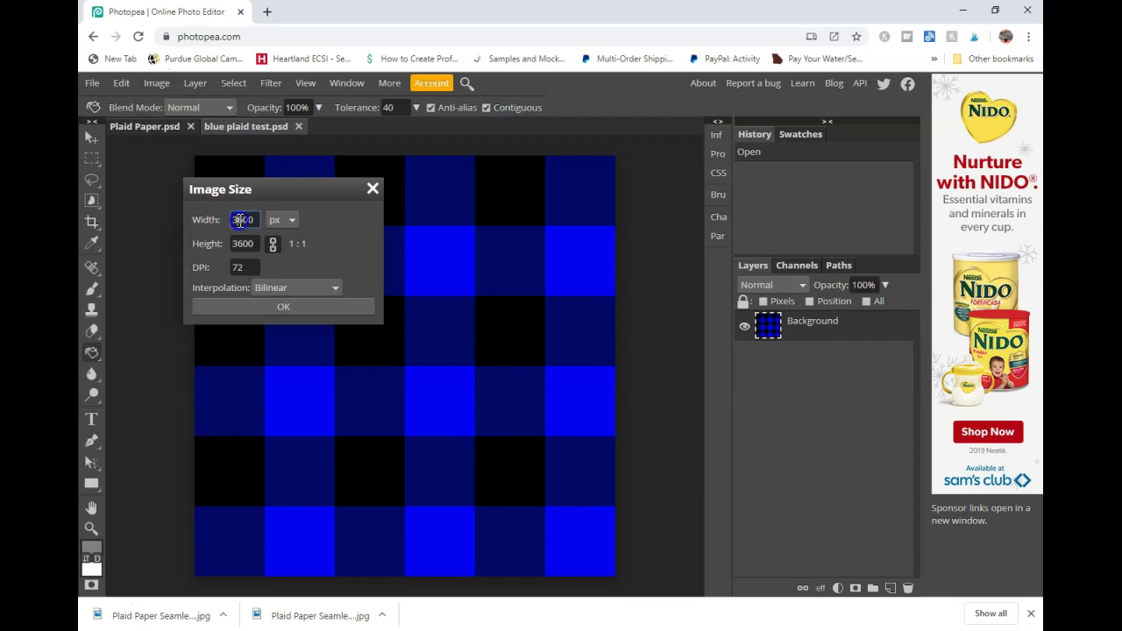
text(1200)
key(Tab)
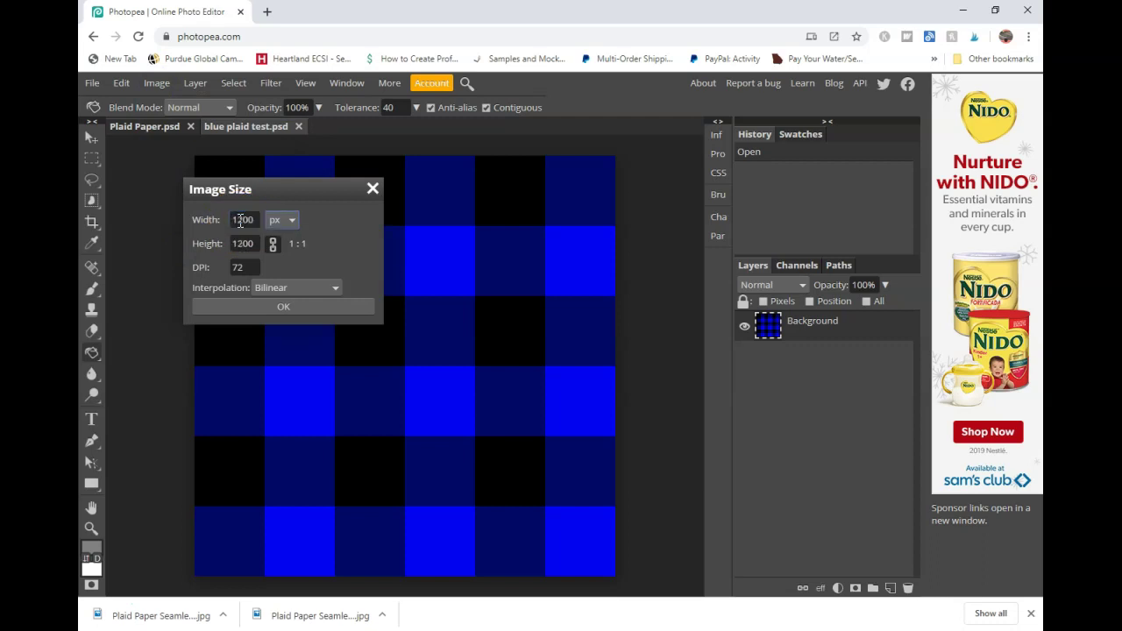
click(253, 307)
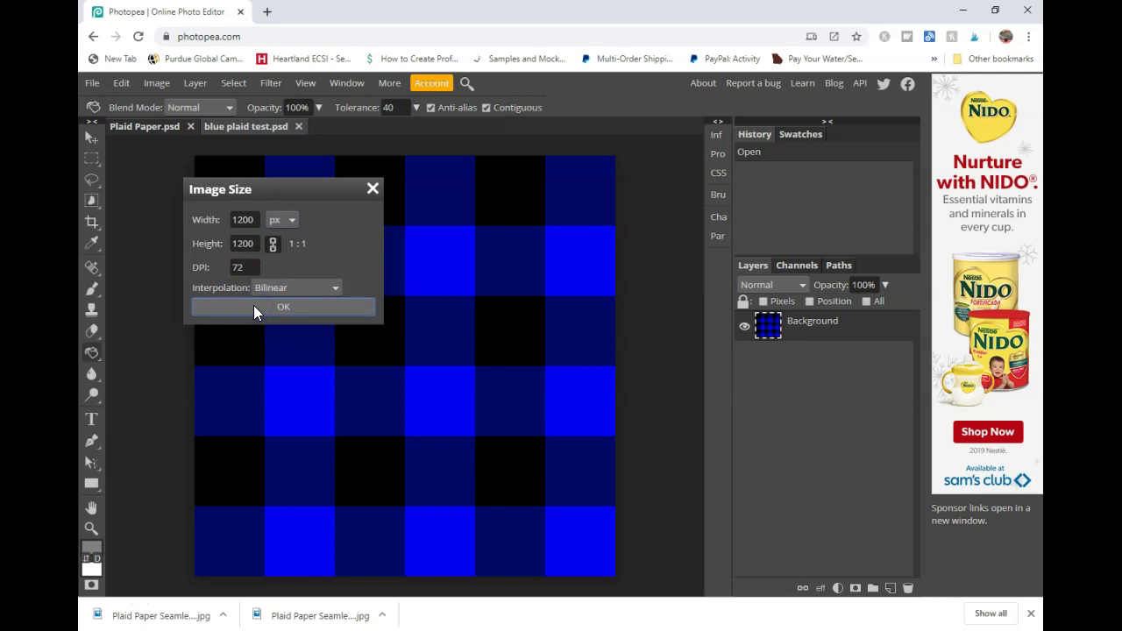
click(187, 215)
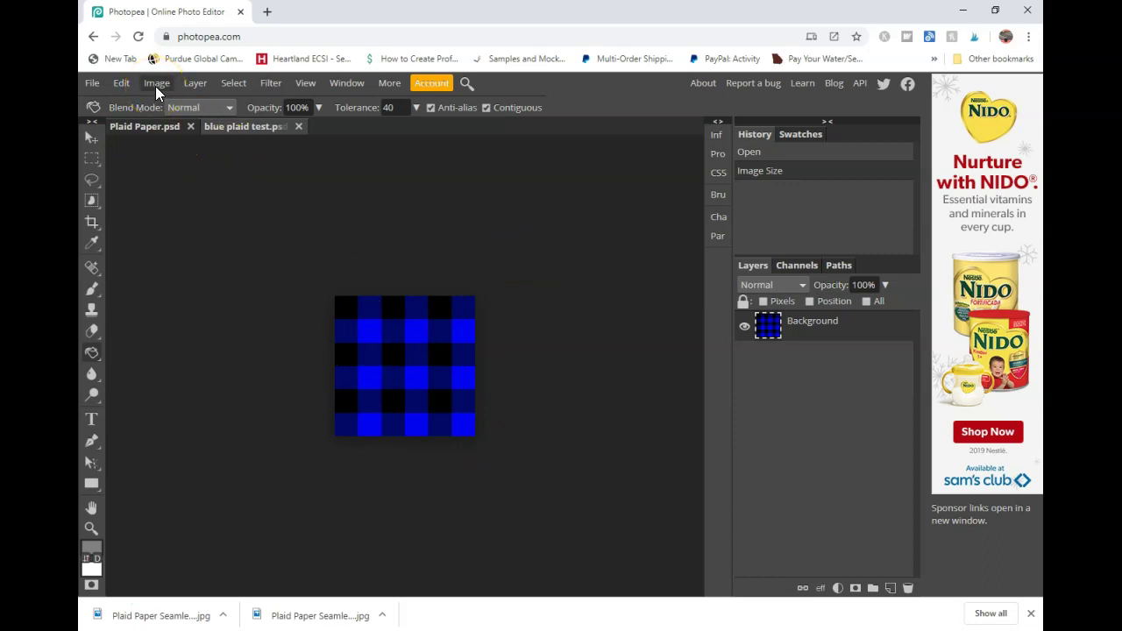
Define the resized blue plaid as a new pattern and return to Plaid Paper.psd.
click(121, 82)
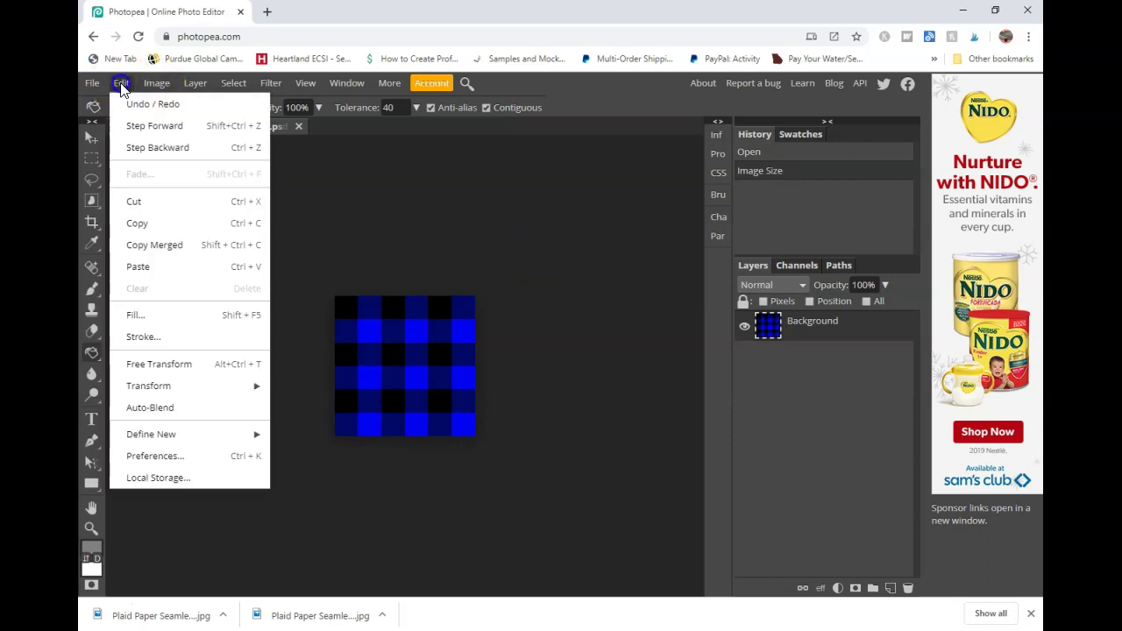
mouse_move(193, 441)
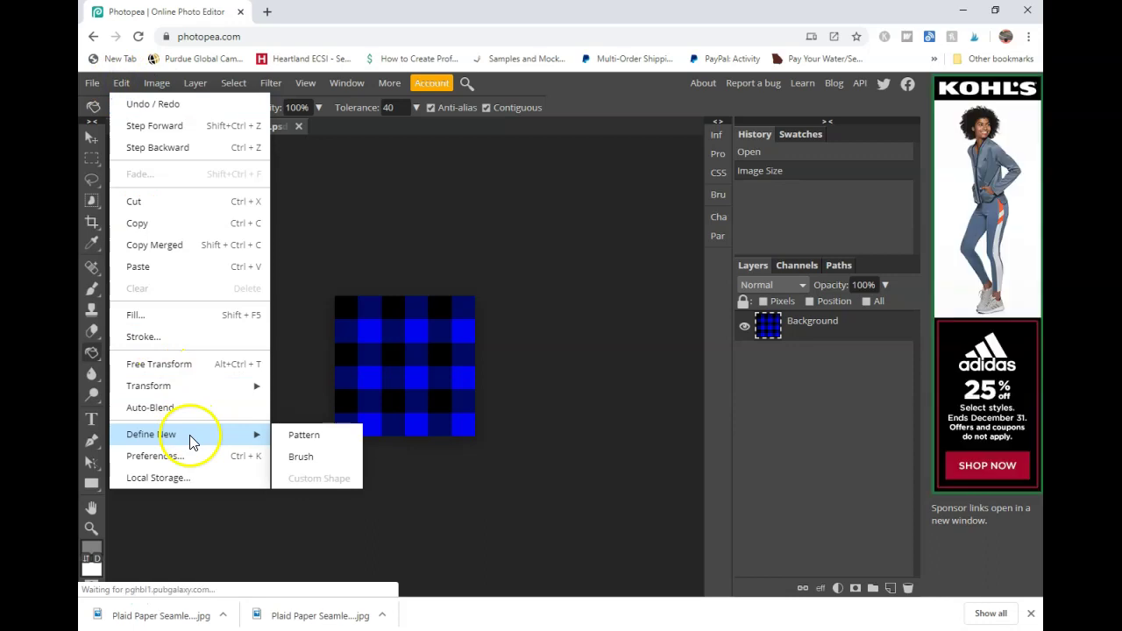
click(302, 436)
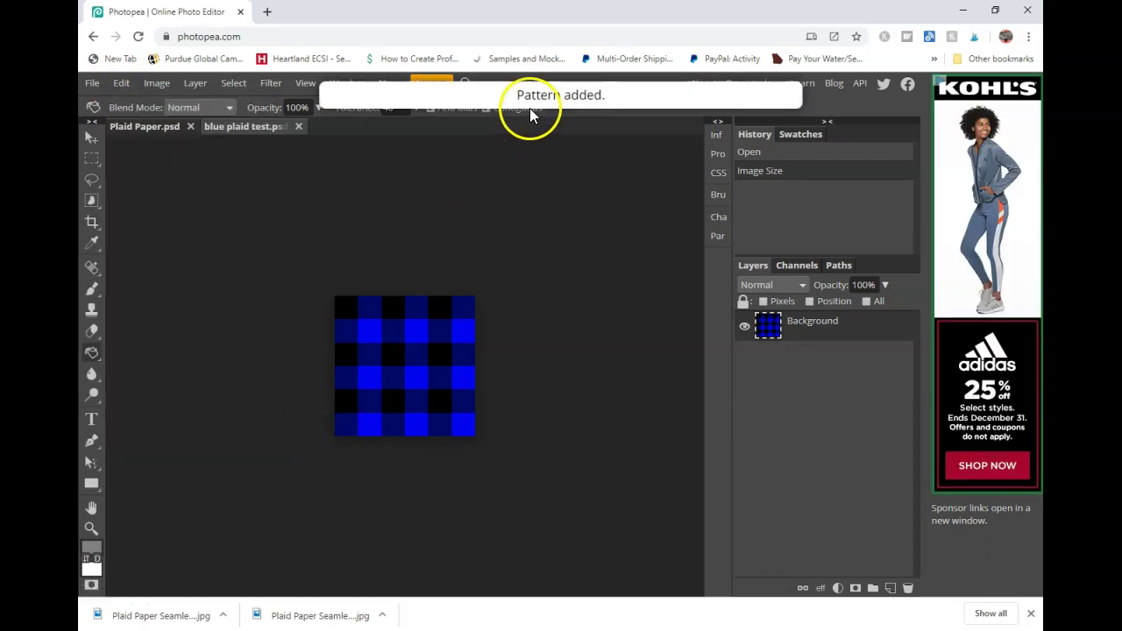
click(132, 127)
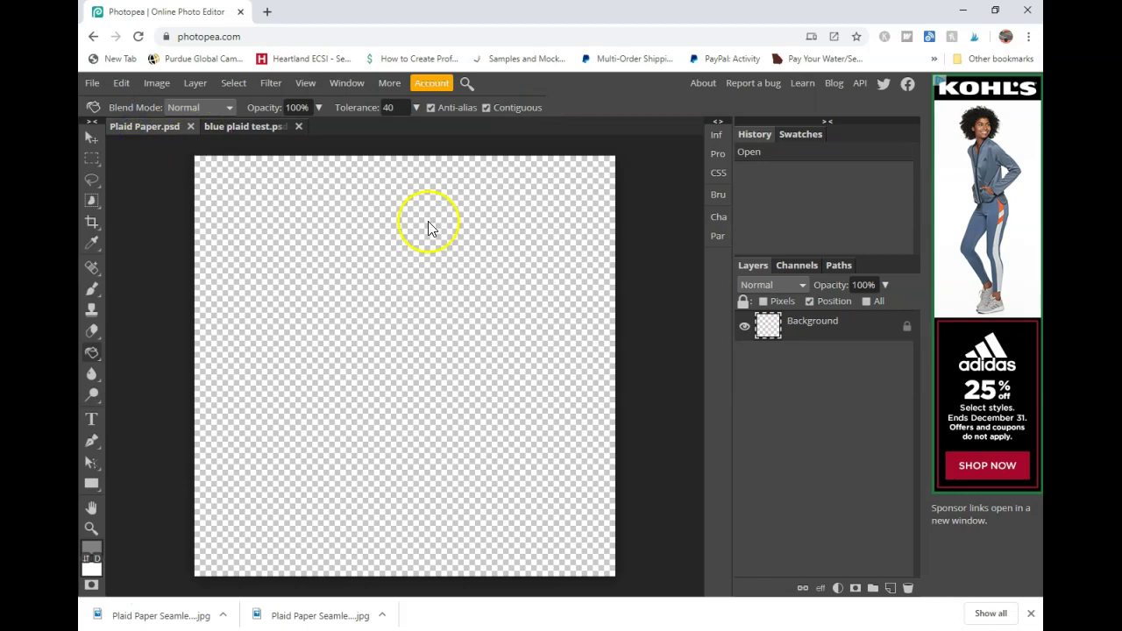
Add a Pattern Overlay of the new blue plaid pattern at 100% scale to the Background layer.
double_click(768, 329)
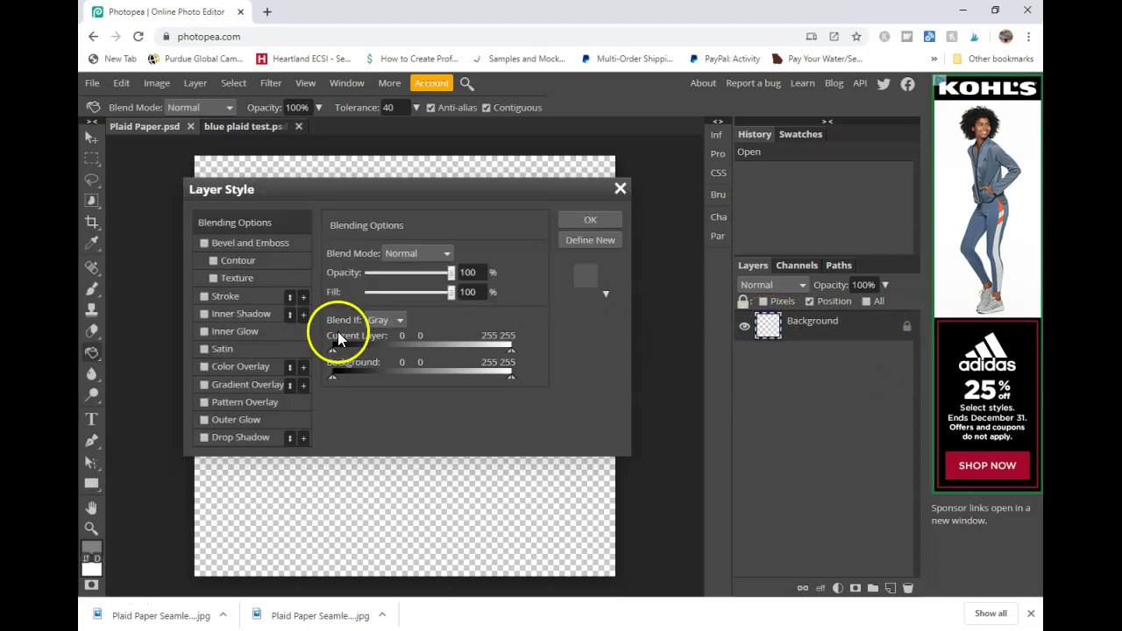
click(257, 402)
click(392, 313)
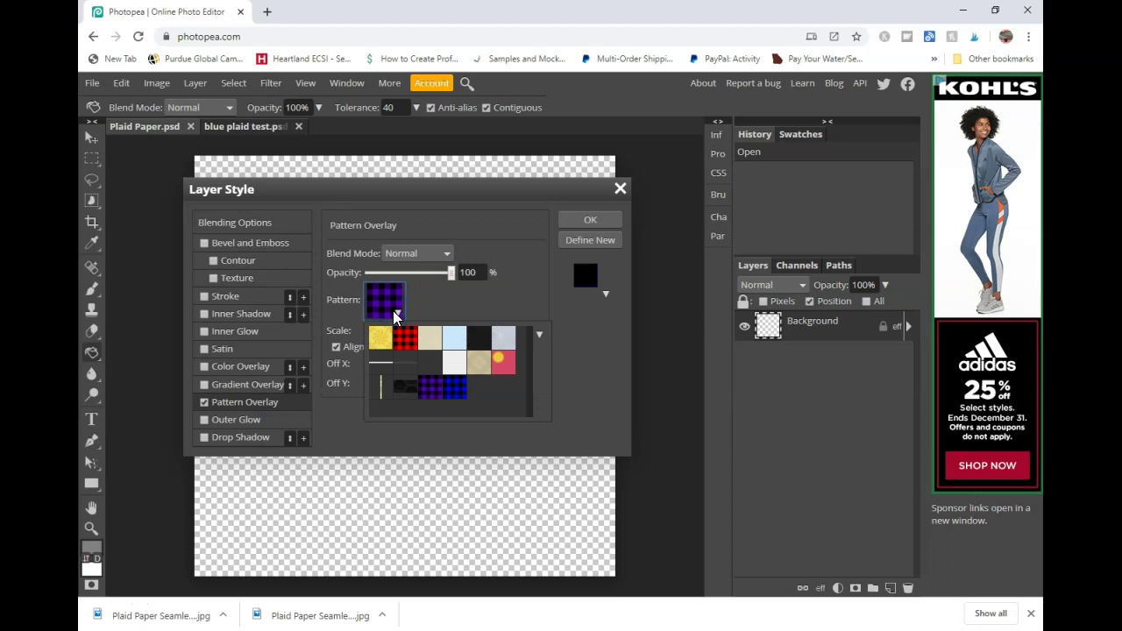
click(458, 386)
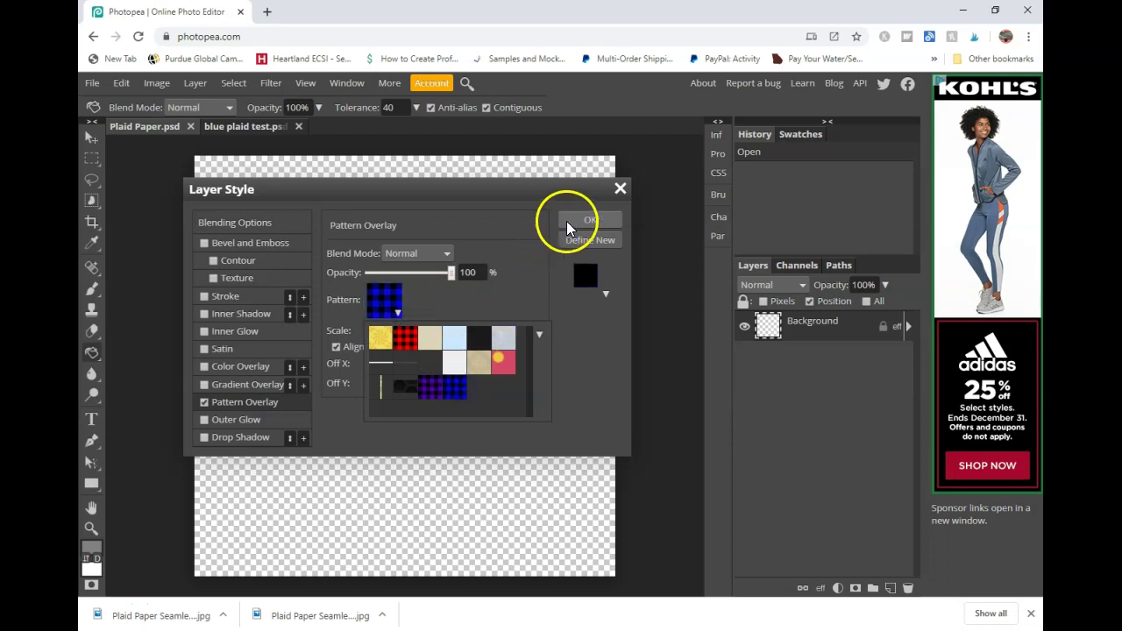
click(398, 314)
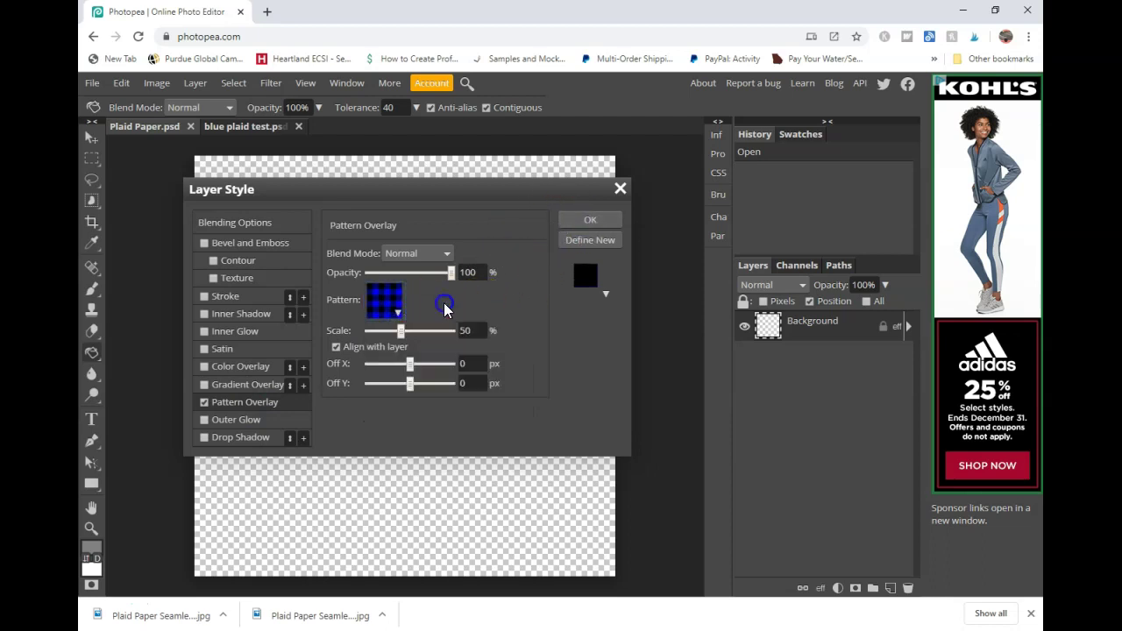
double_click(471, 333)
click(514, 300)
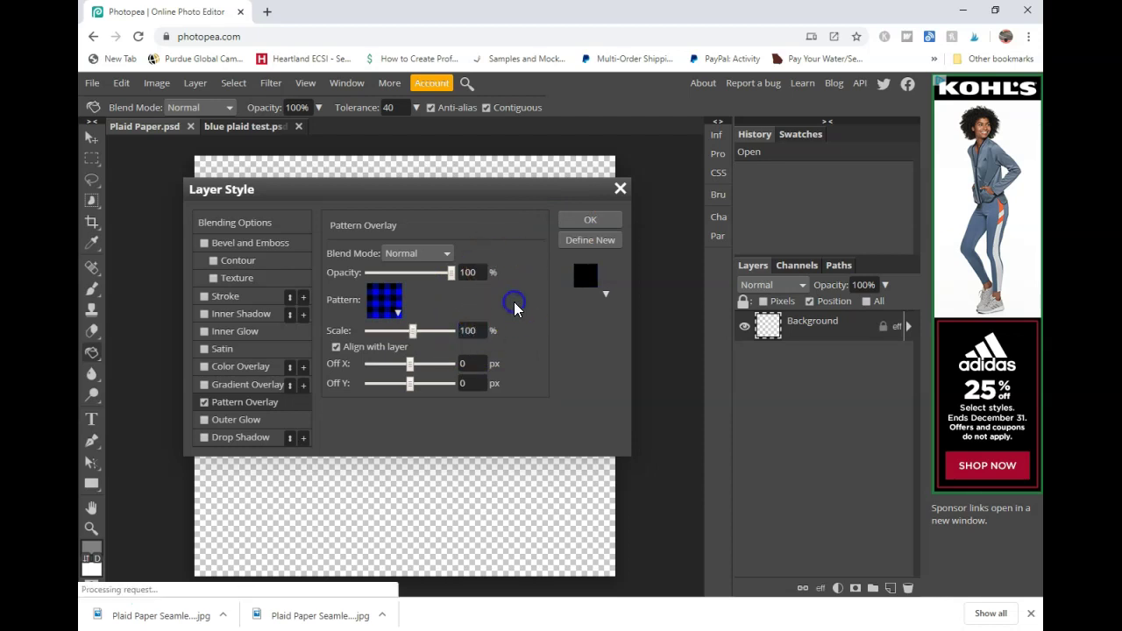
Apply the overlay style and paint-bucket fill the Plaid Paper canvas with blue plaid.
click(592, 226)
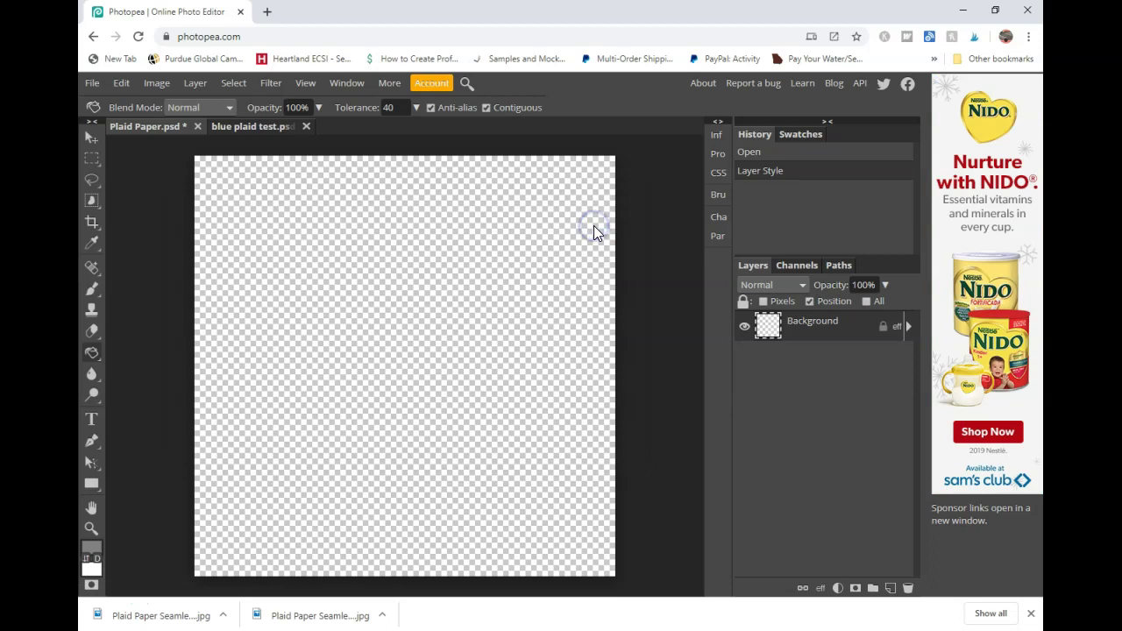
right_click(92, 354)
click(144, 374)
click(617, 357)
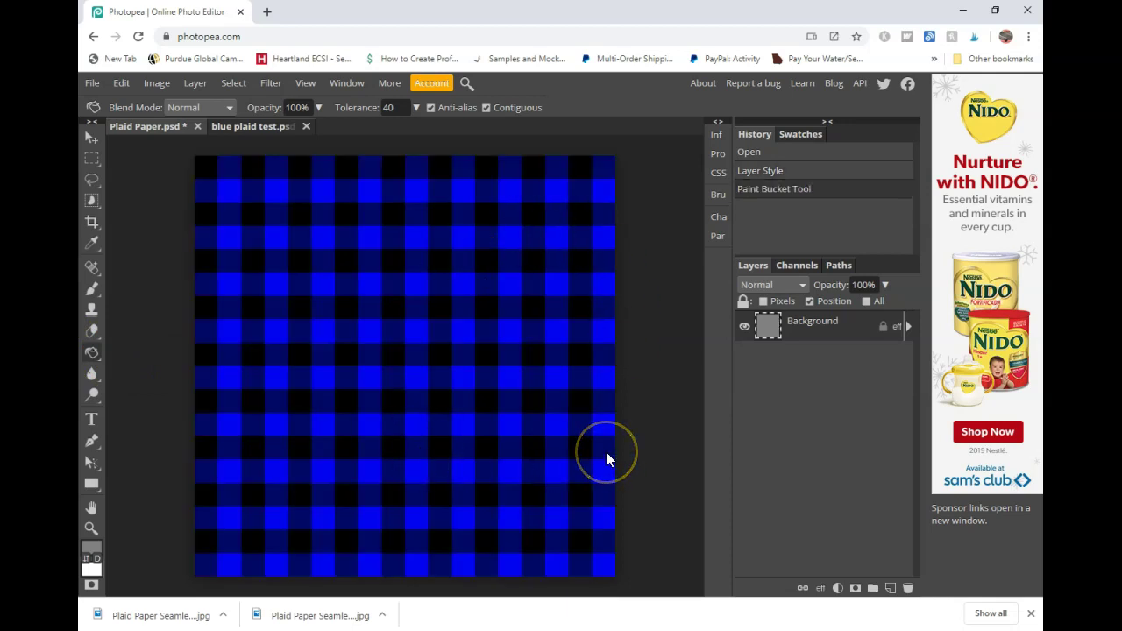
Undo the 1200 px resize on the blue plaid test image, then reselect Plaid Paper's Background layer.
click(251, 127)
click(122, 82)
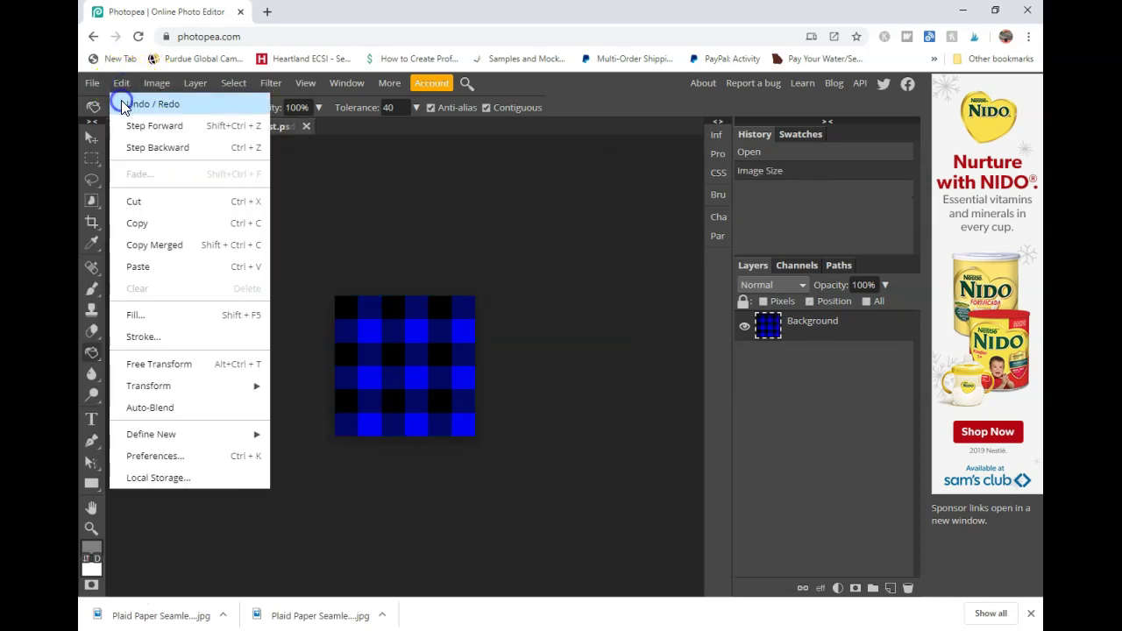
click(140, 104)
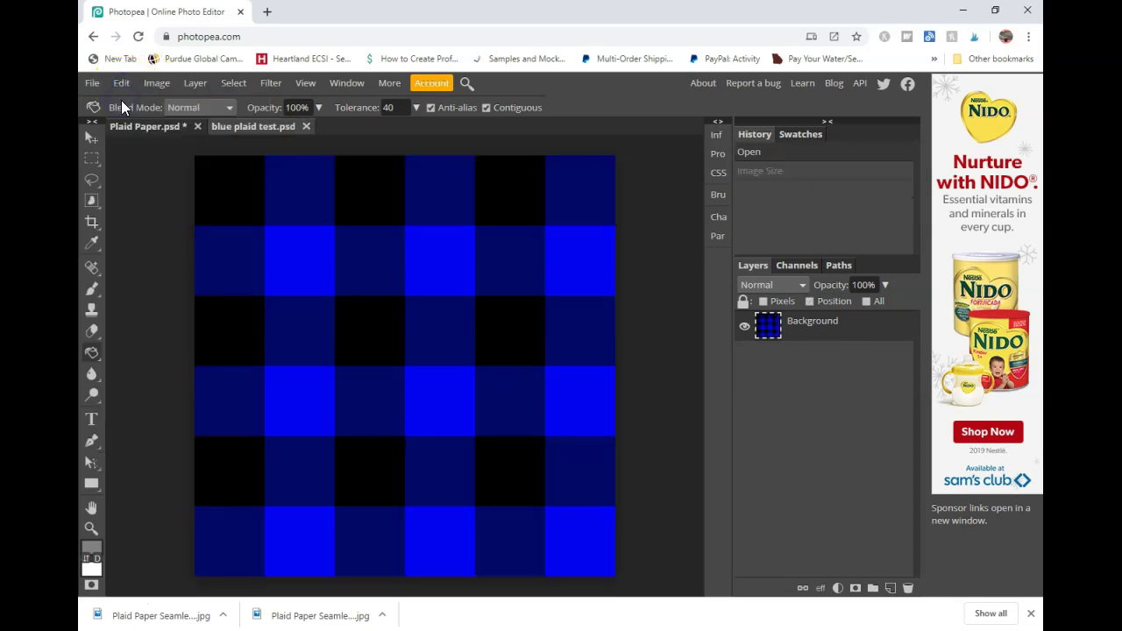
click(156, 128)
click(766, 327)
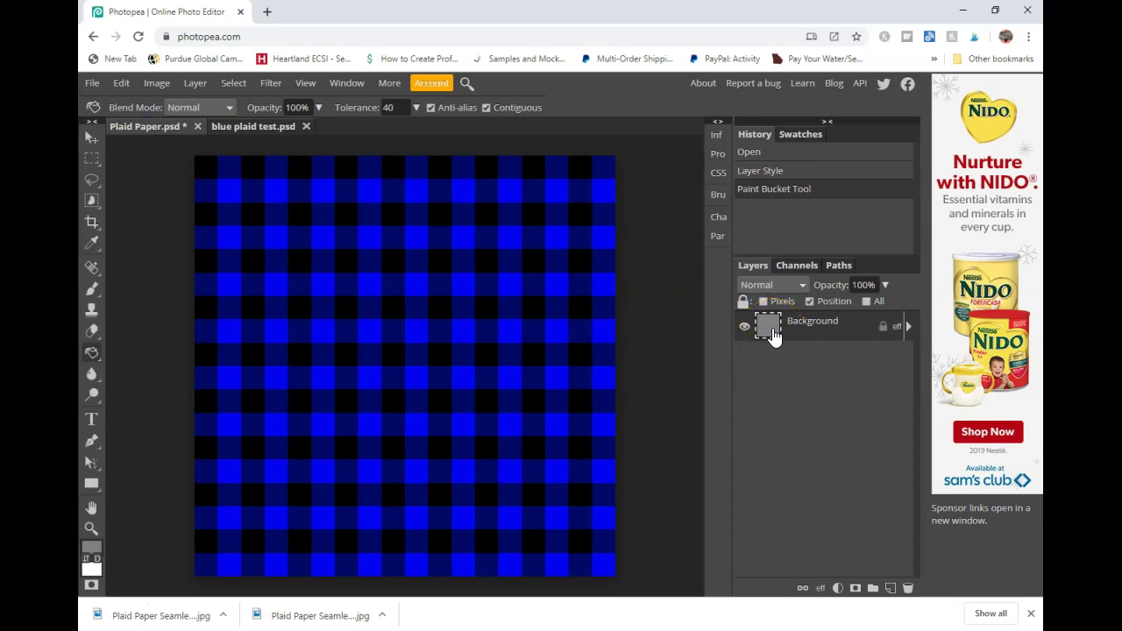
double_click(769, 330)
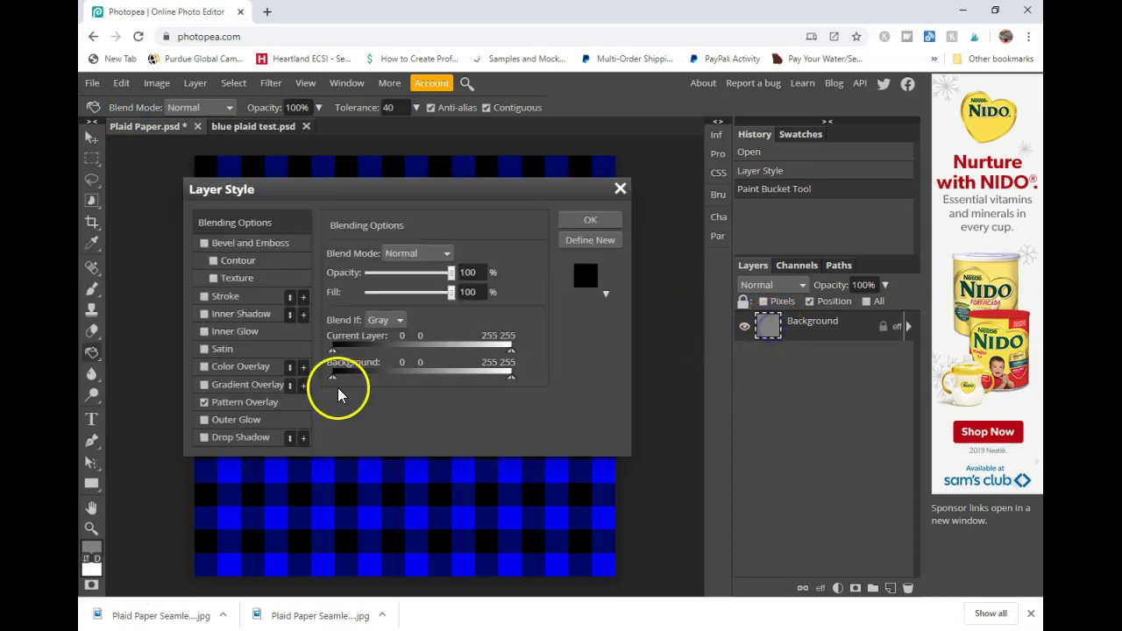
click(237, 402)
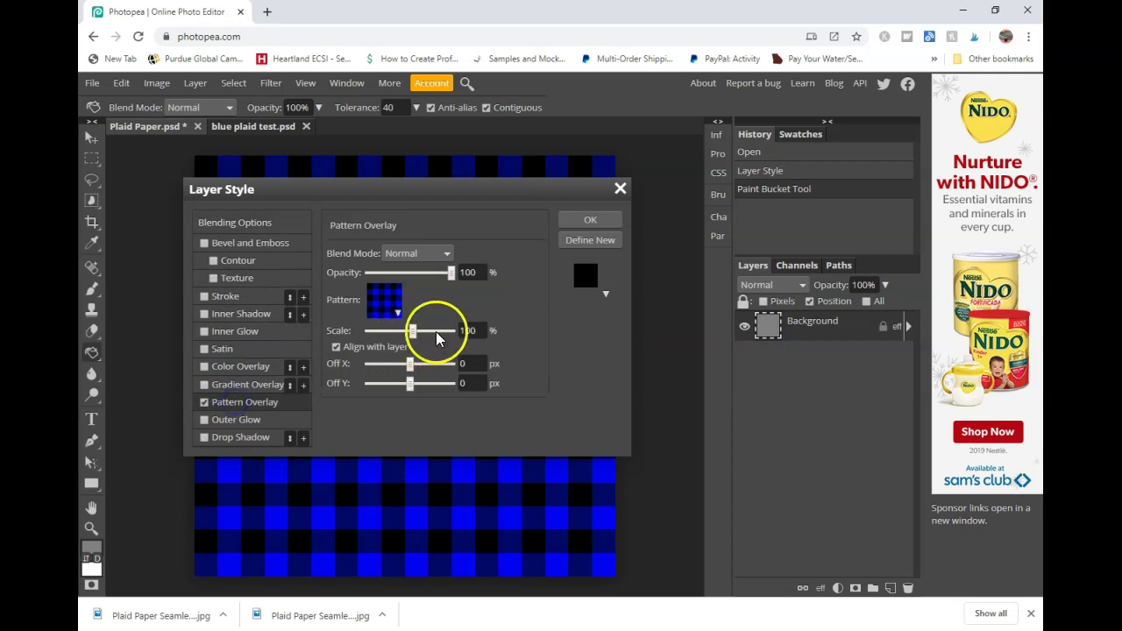
click(467, 330)
text(50)
click(476, 316)
click(591, 219)
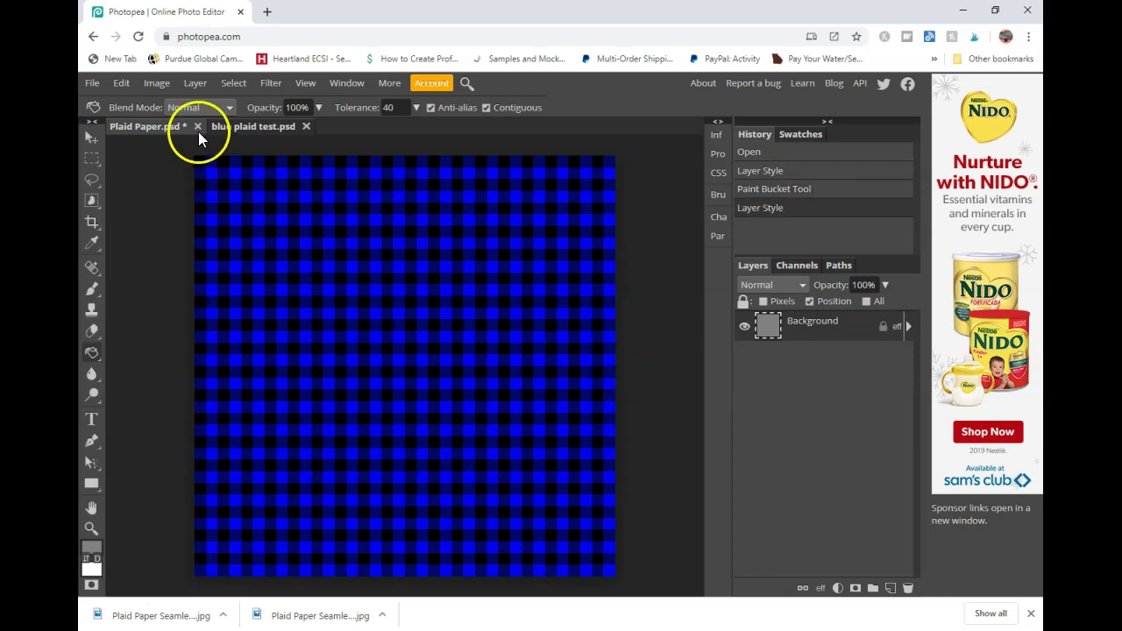
click(116, 83)
click(119, 96)
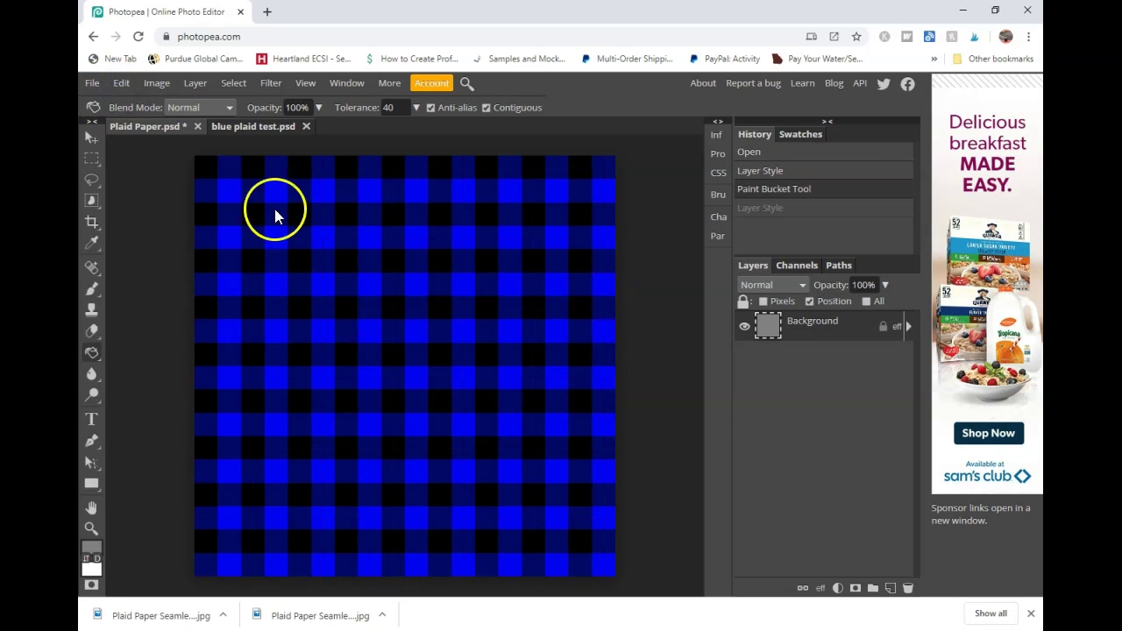
Rename the Plaid Paper document to 'Blue Plaid Pattern'.
double_click(138, 128)
text(Blue Plai)
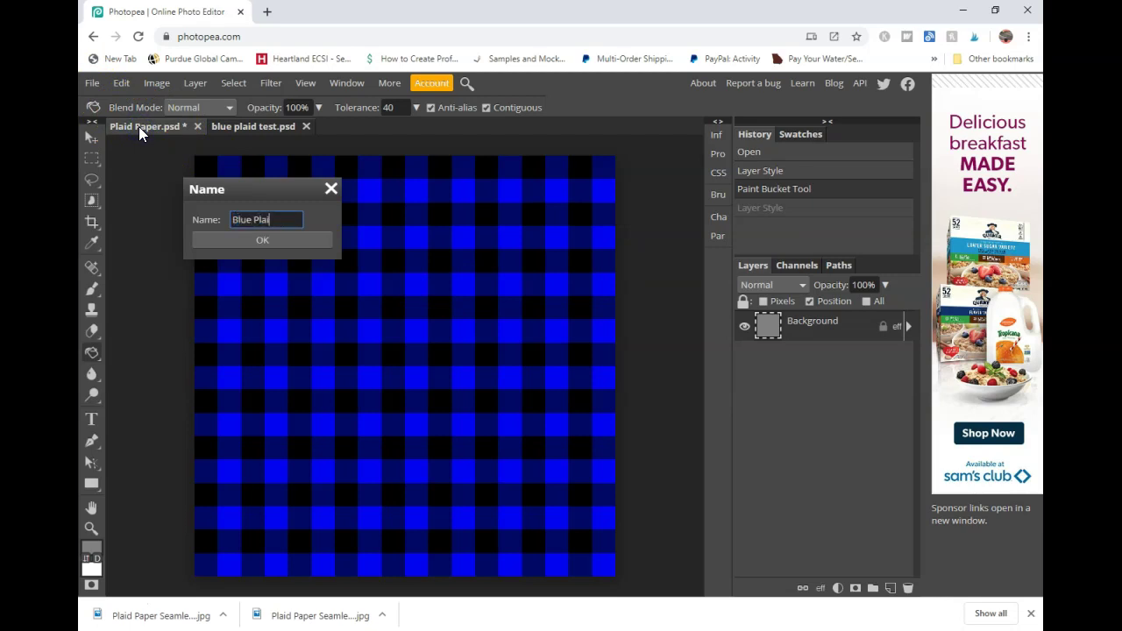
text(d Pattern)
click(215, 237)
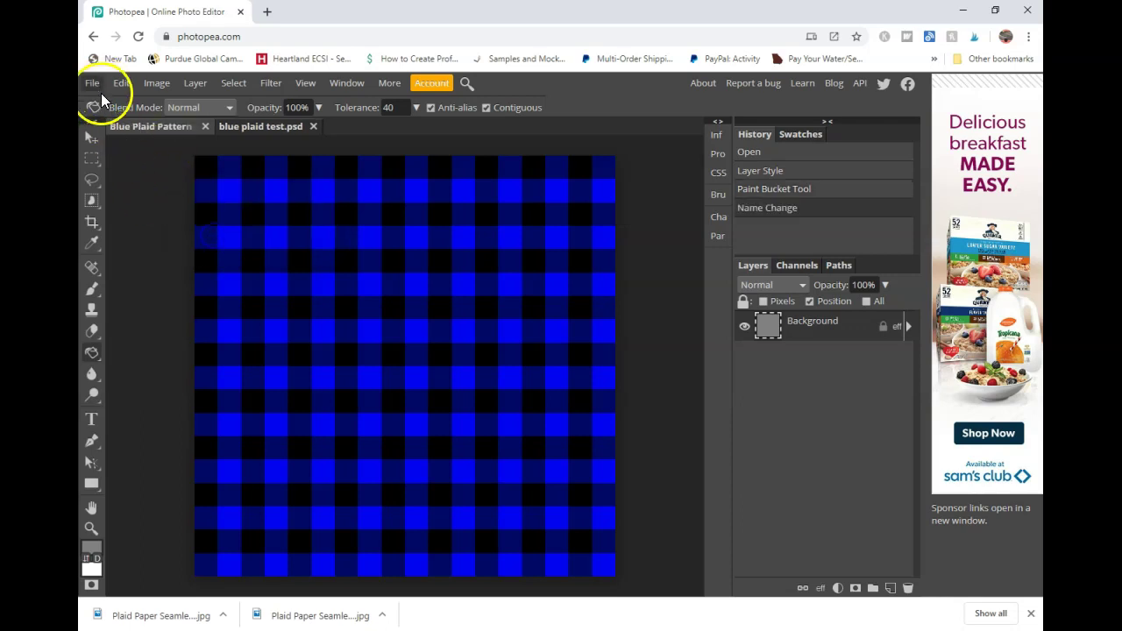
double_click(160, 126)
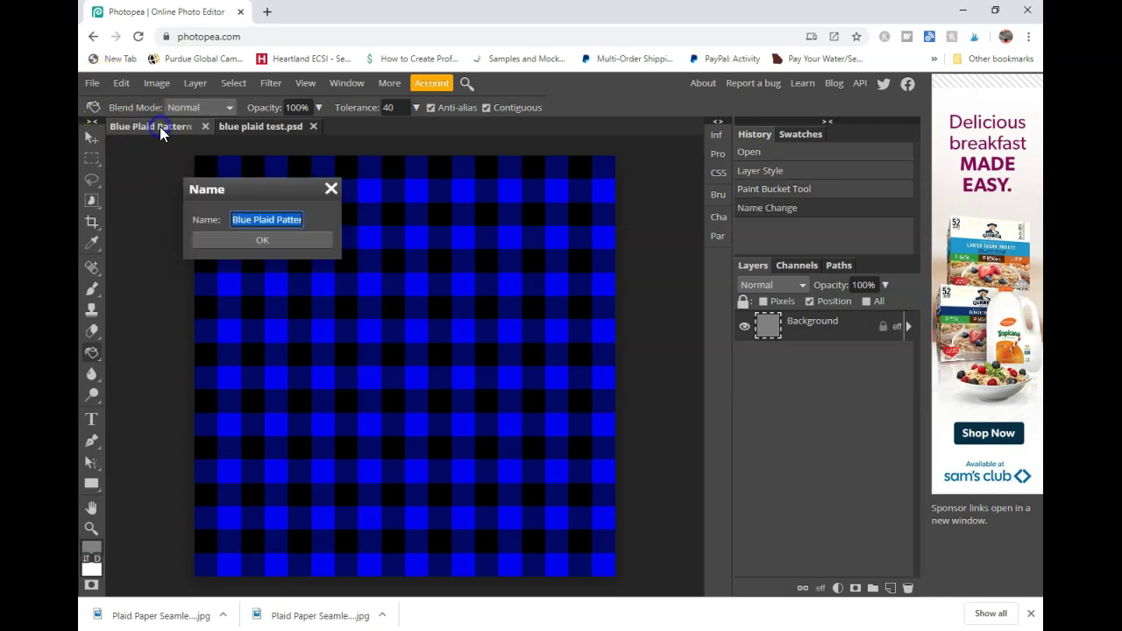
click(249, 240)
Export Blue Plaid Pattern as a JPG file.
click(92, 83)
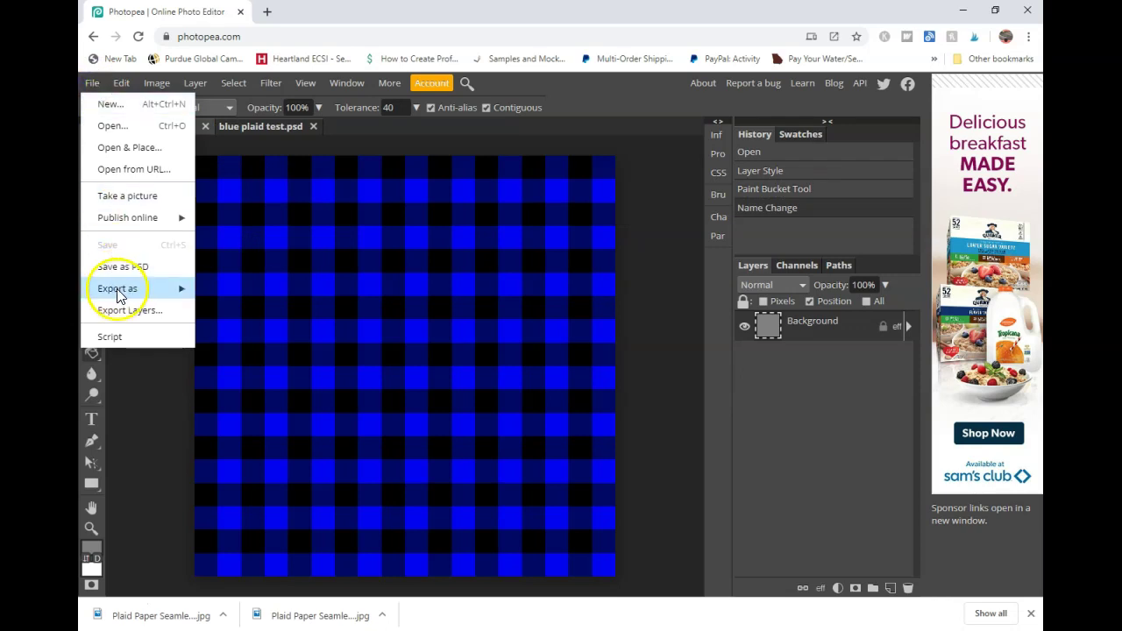
mouse_move(118, 293)
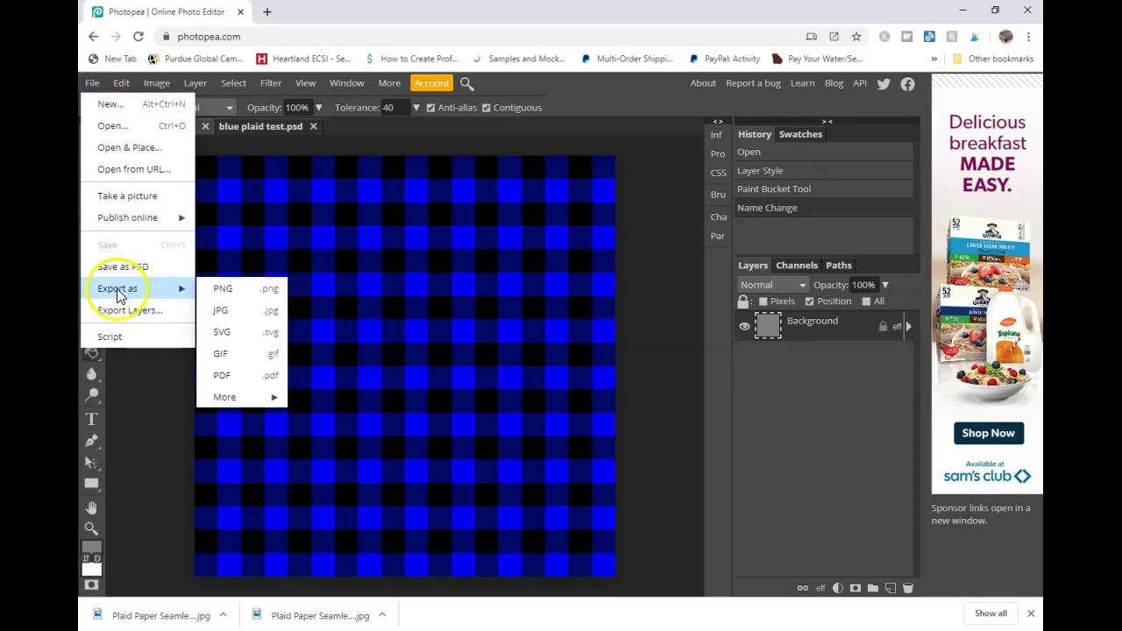
click(223, 310)
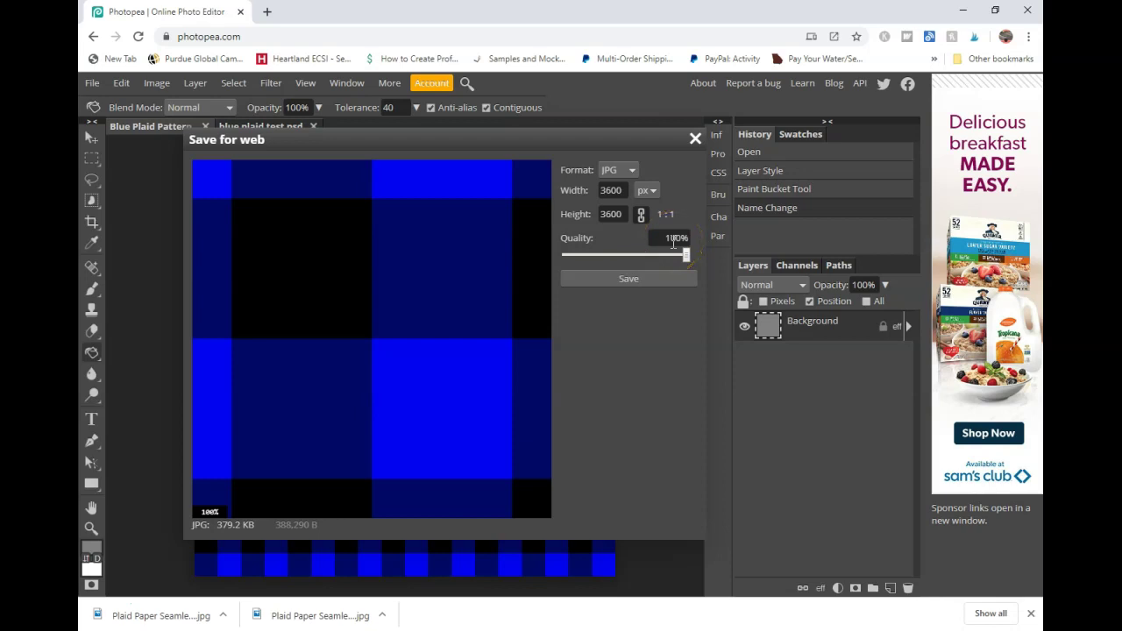
click(628, 279)
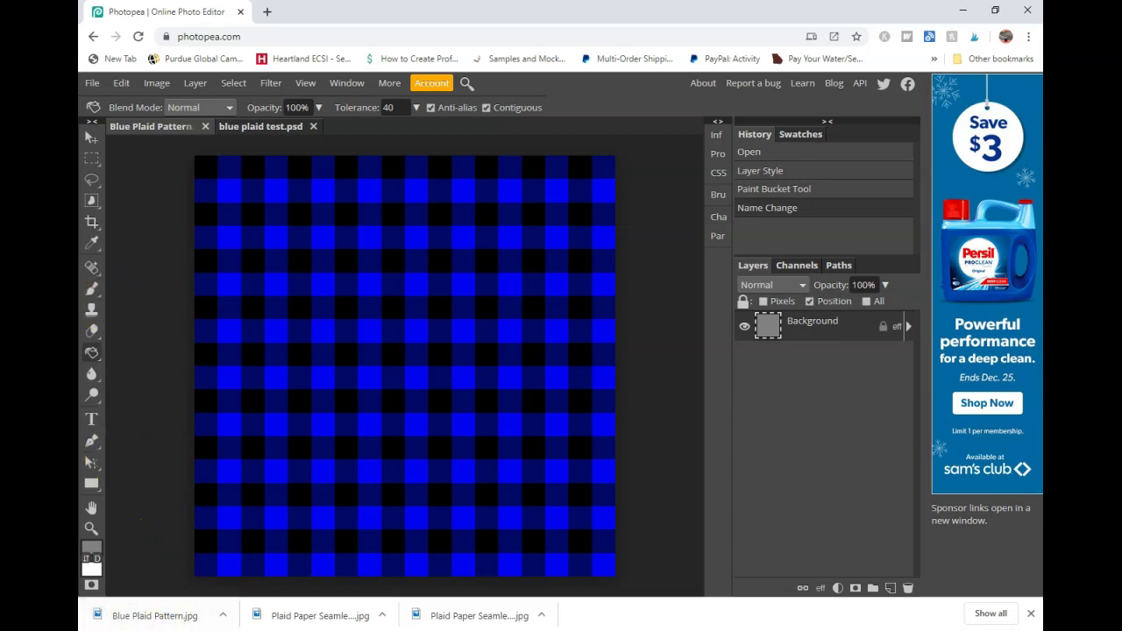
Start a new blank Silhouette Studio design and draw a heart shape on the page.
click(76, 289)
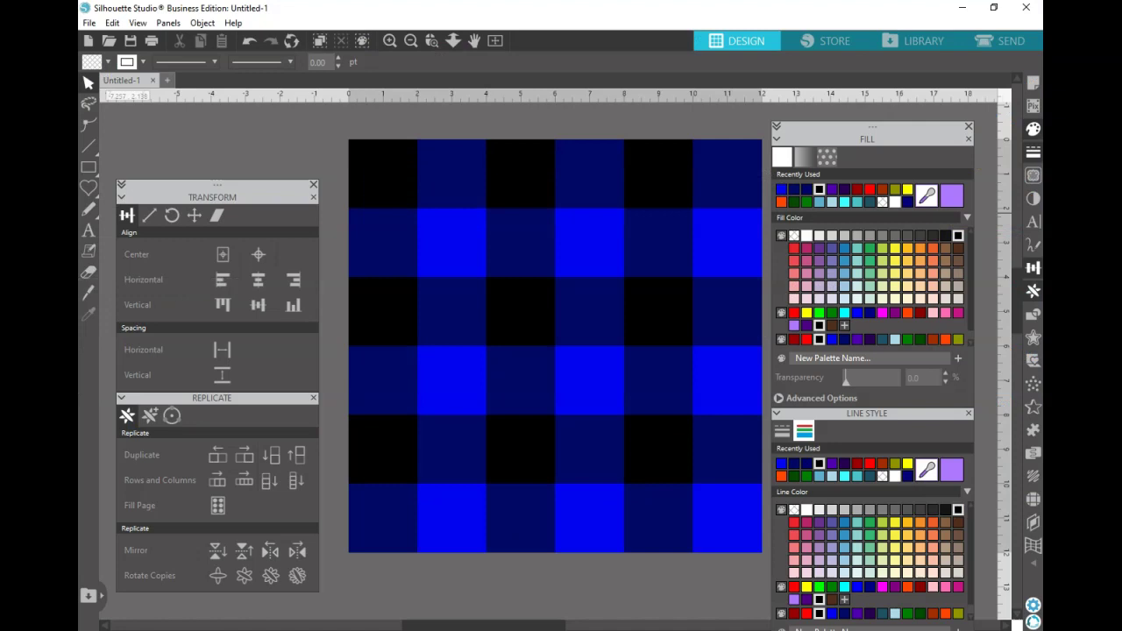
click(166, 80)
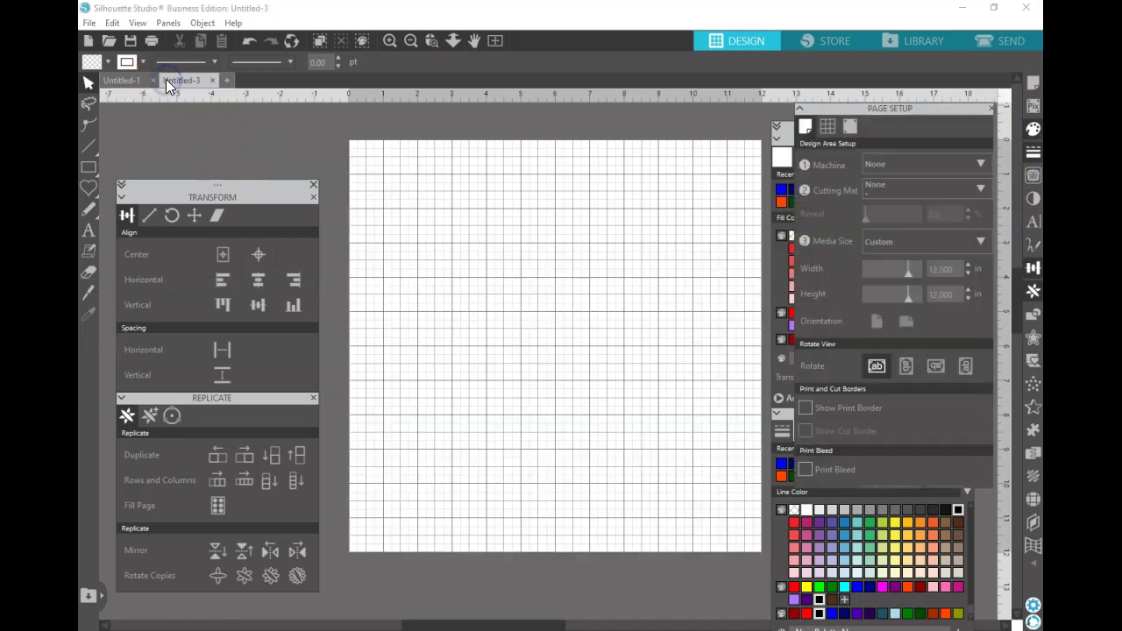
click(91, 189)
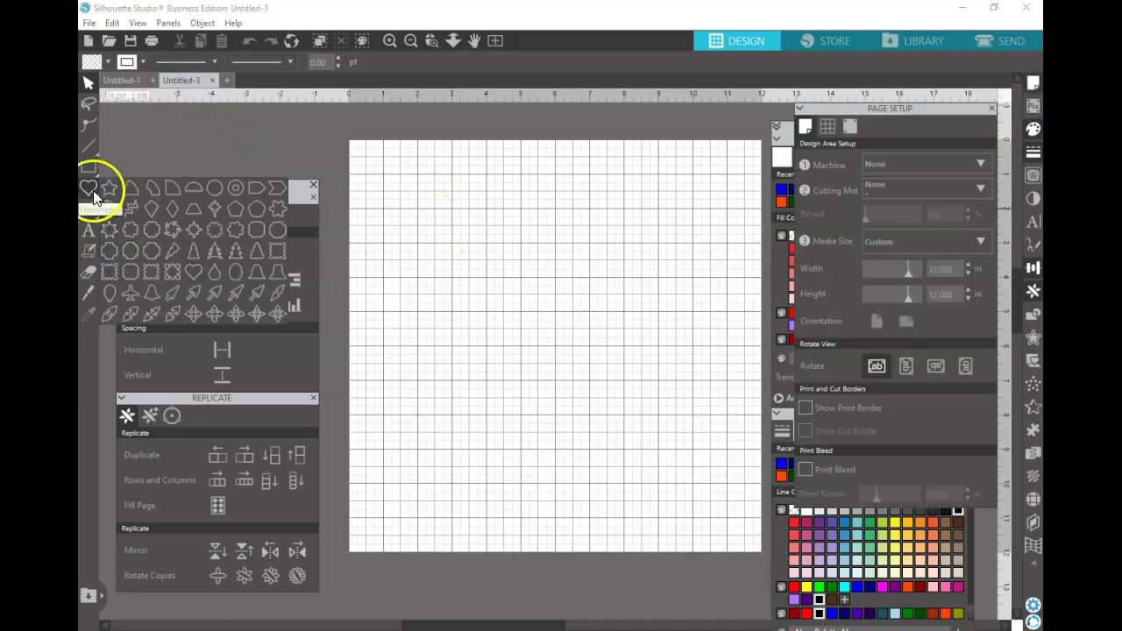
click(196, 271)
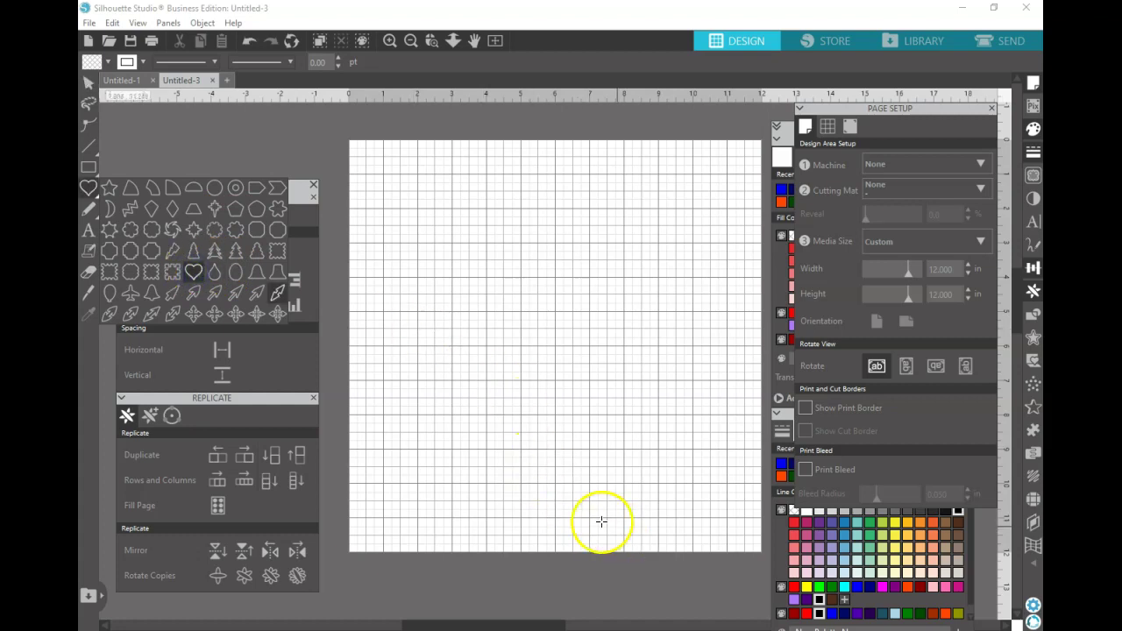
drag(549, 518, 547, 608)
Enlarge the heart to about 7.8 × 7.2 inches and move it near the page centre.
click(87, 82)
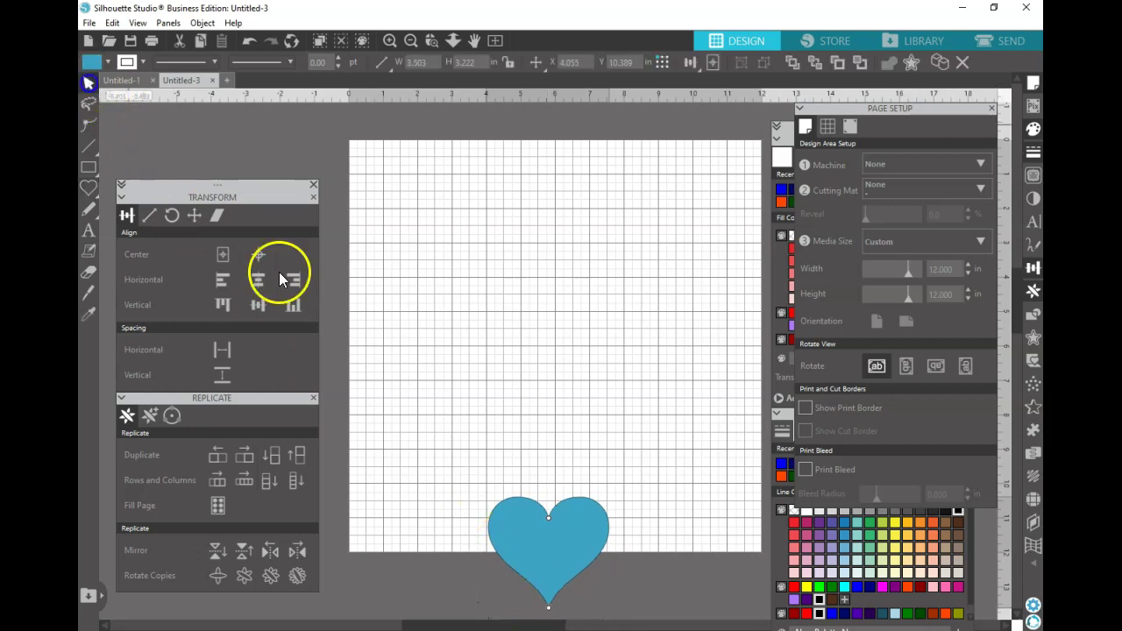
click(505, 515)
drag(483, 492, 362, 328)
drag(496, 419, 563, 326)
click(372, 176)
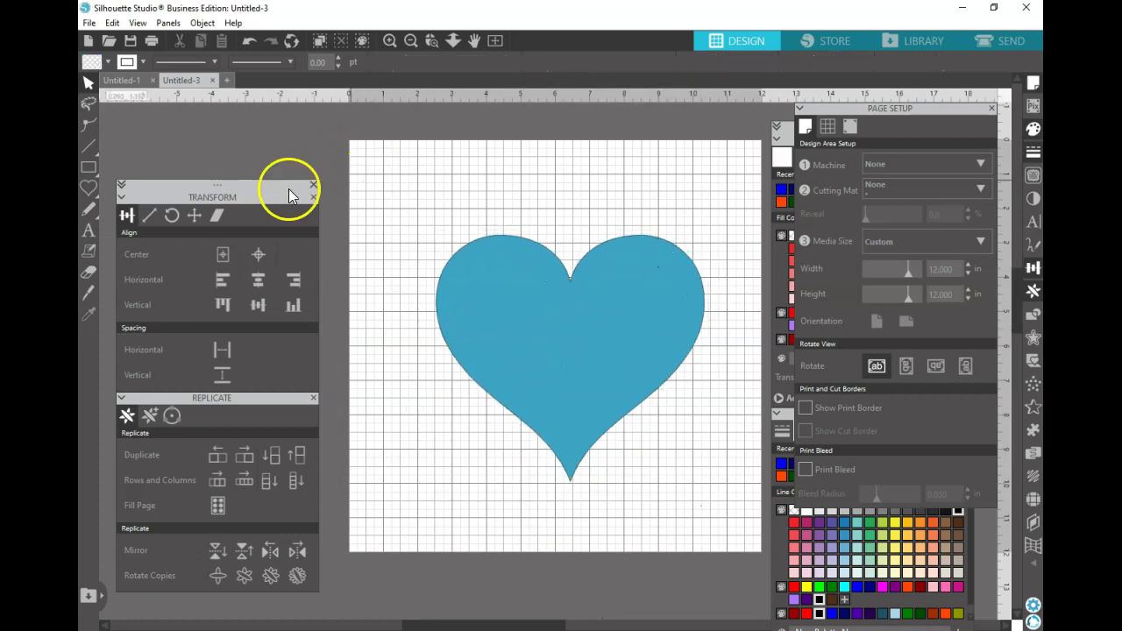
Drag Blue Plaid Pattern.jpg from Downloads into the Silhouette Studio library.
click(89, 597)
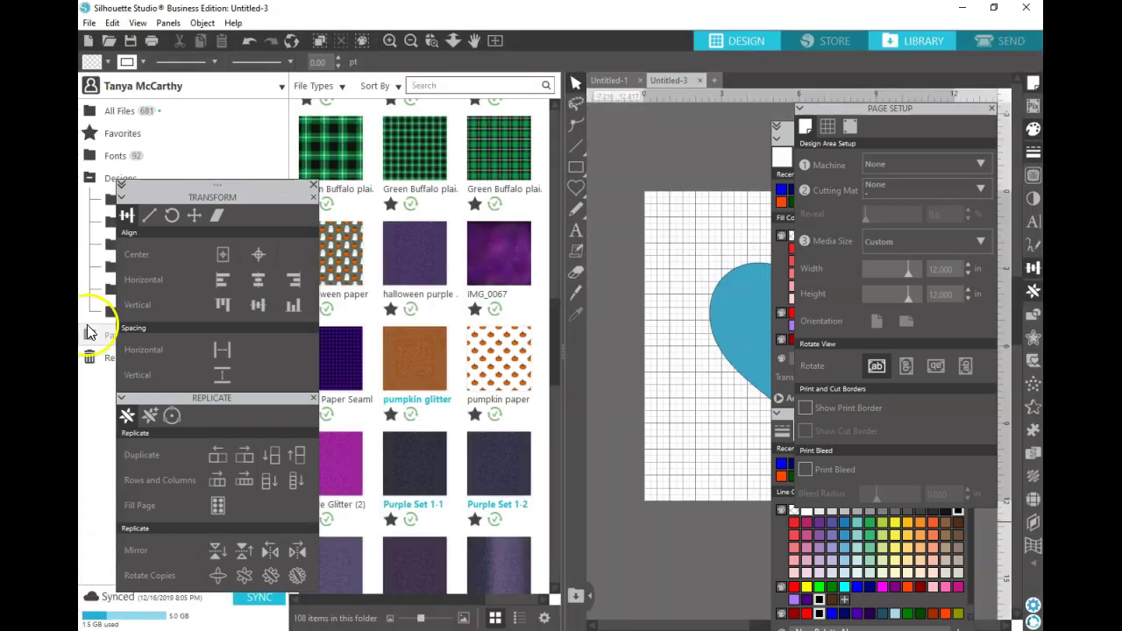
key(alt+Tab)
click(674, 235)
drag(661, 288, 453, 234)
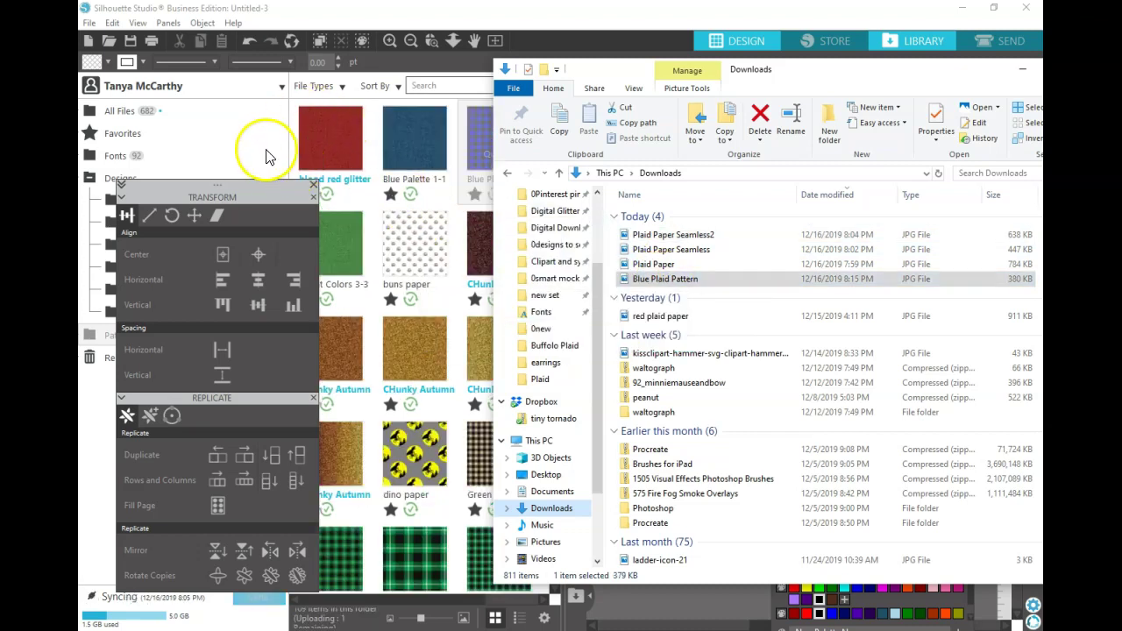
click(270, 151)
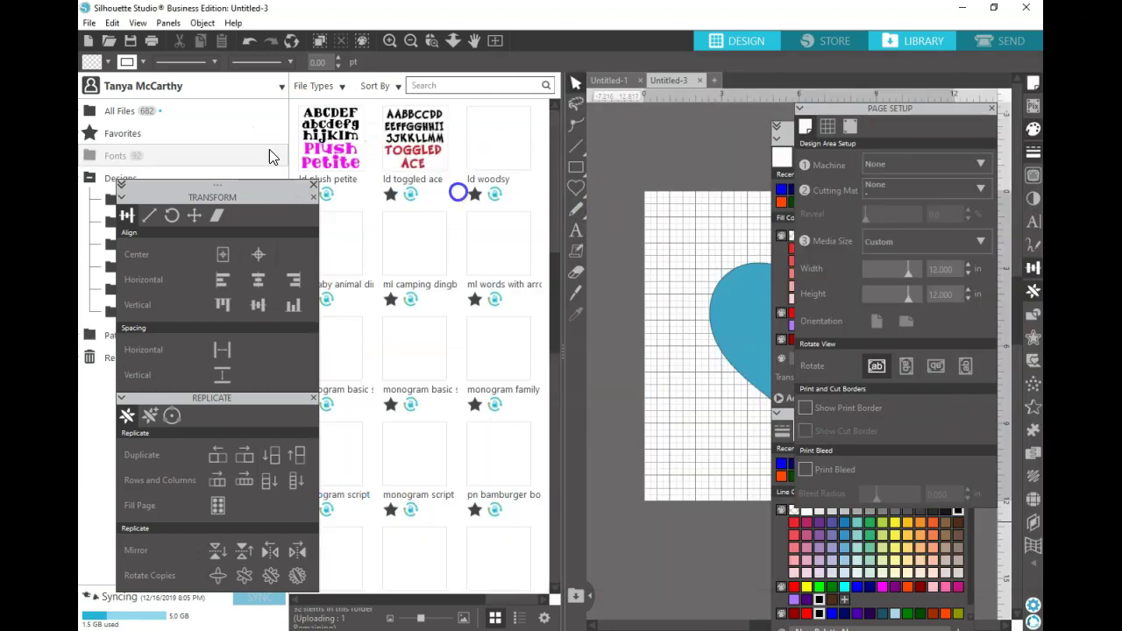
Close the library and Page Setup, select the heart, and apply the blue plaid fill pattern.
click(580, 601)
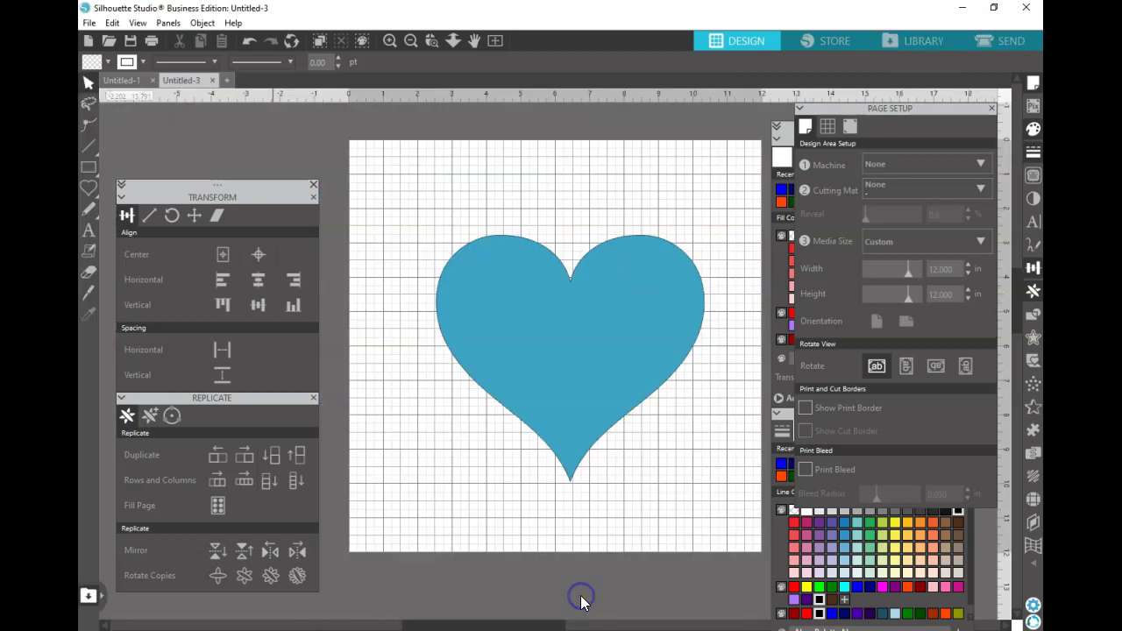
click(993, 108)
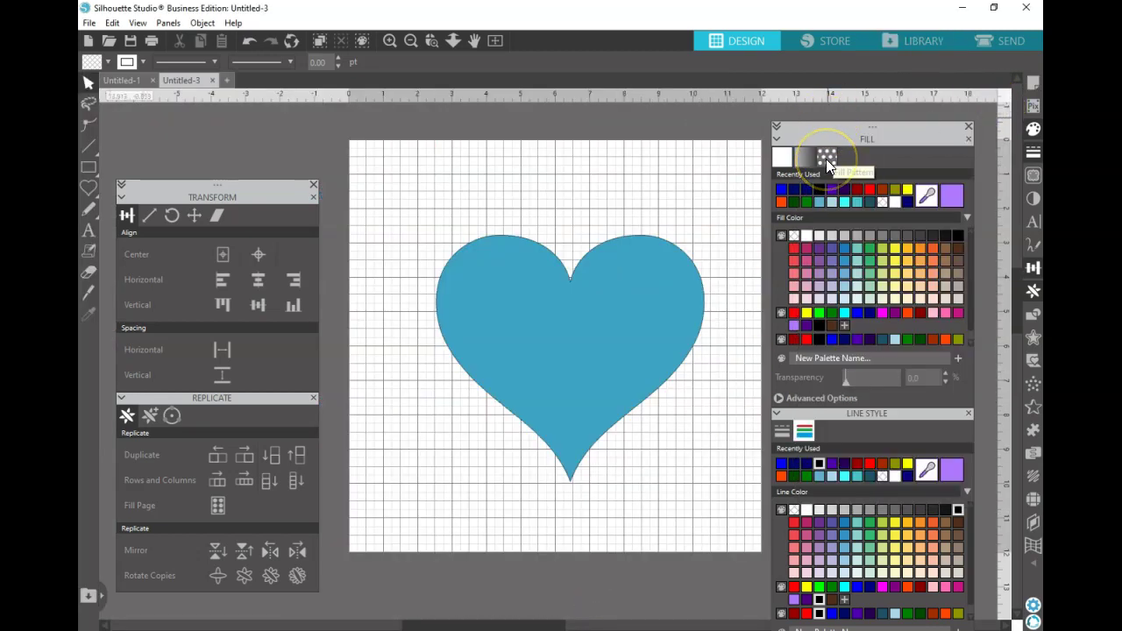
click(573, 305)
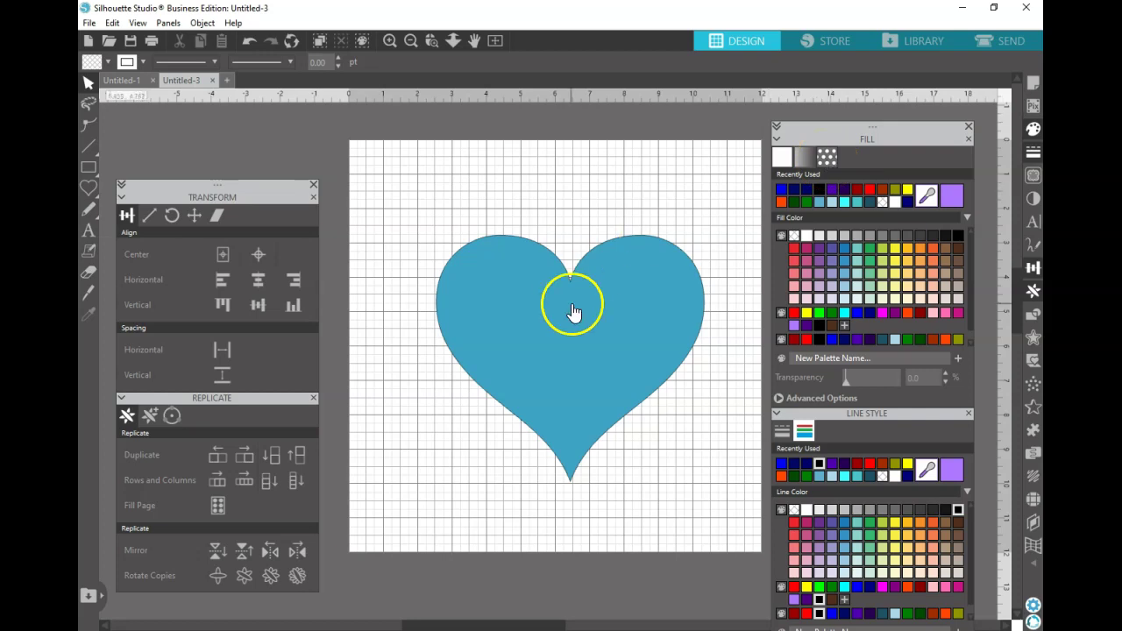
click(572, 307)
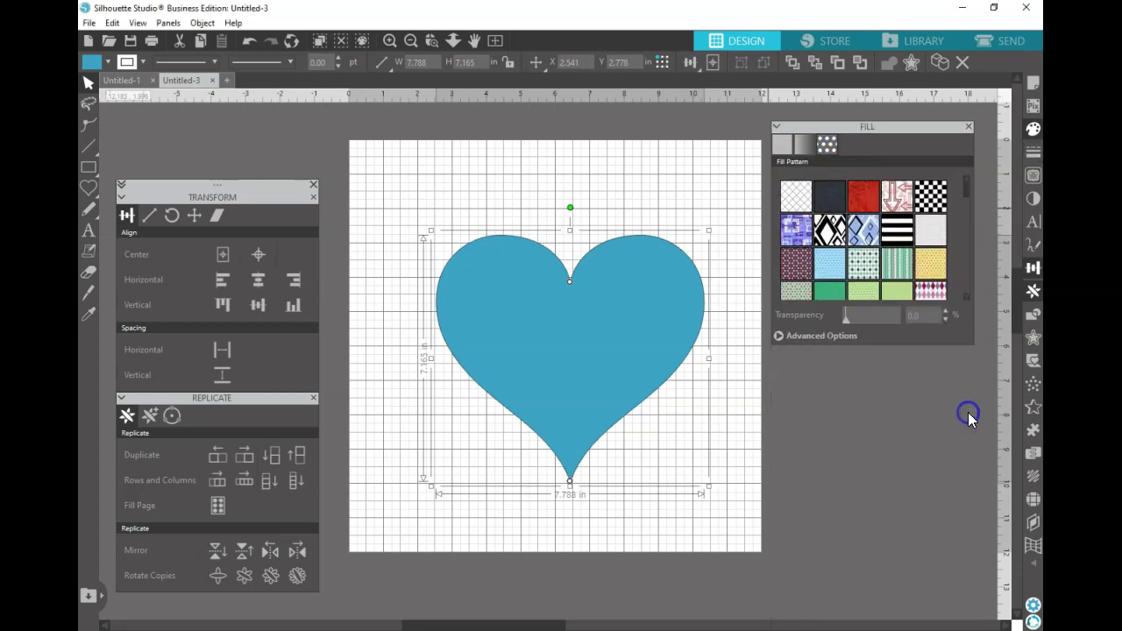
scroll(831, 255, down, 2)
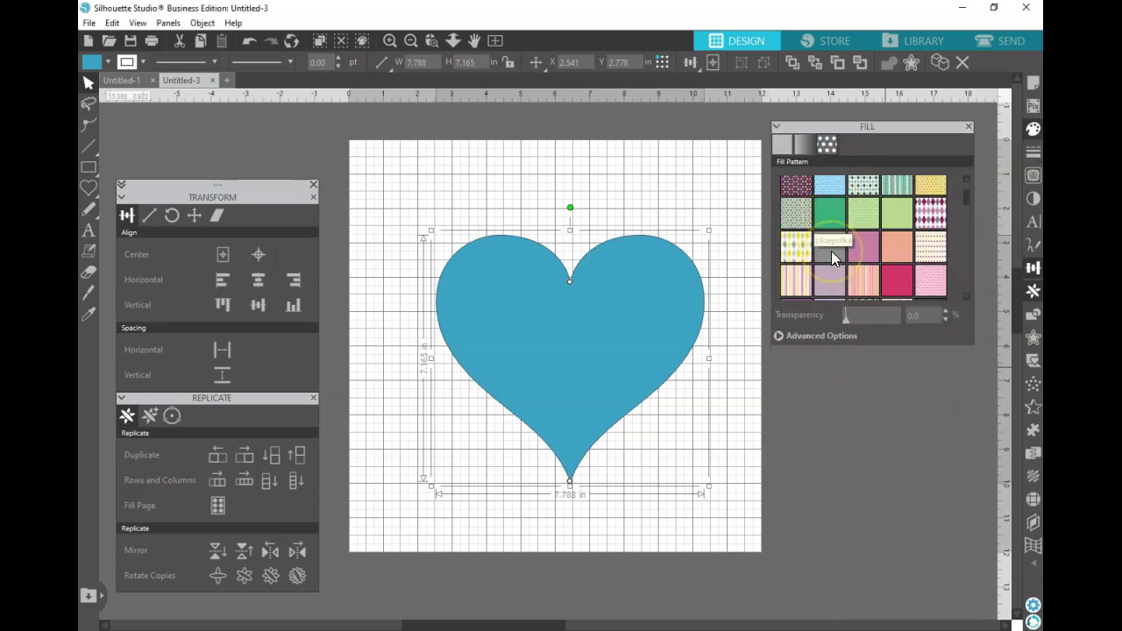
scroll(831, 254, down, 10)
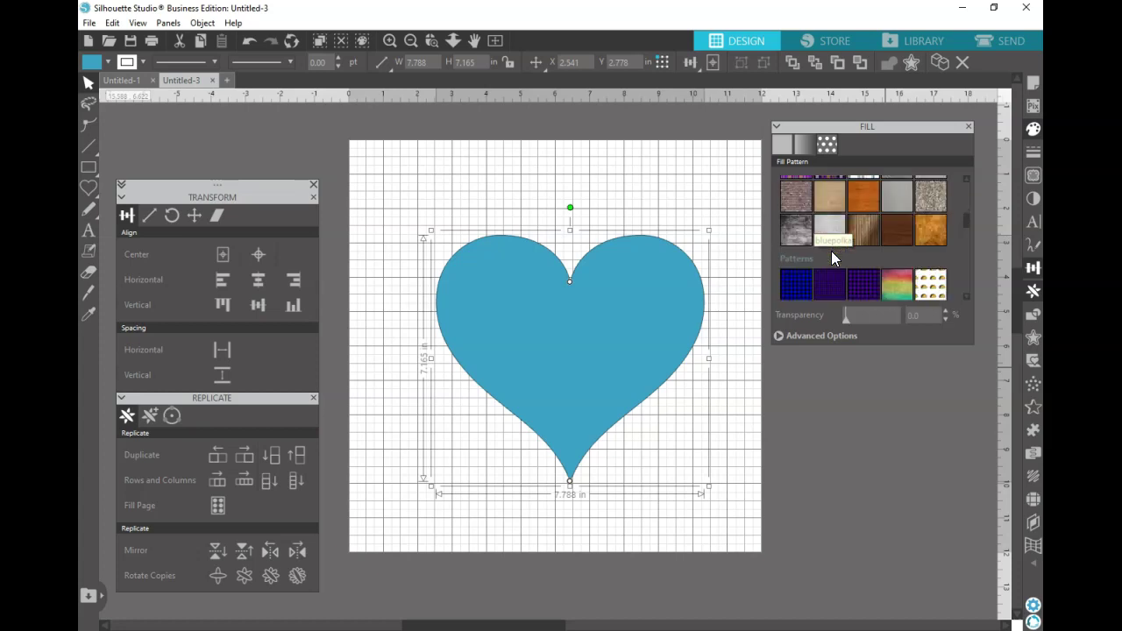
scroll(831, 251, down, 1)
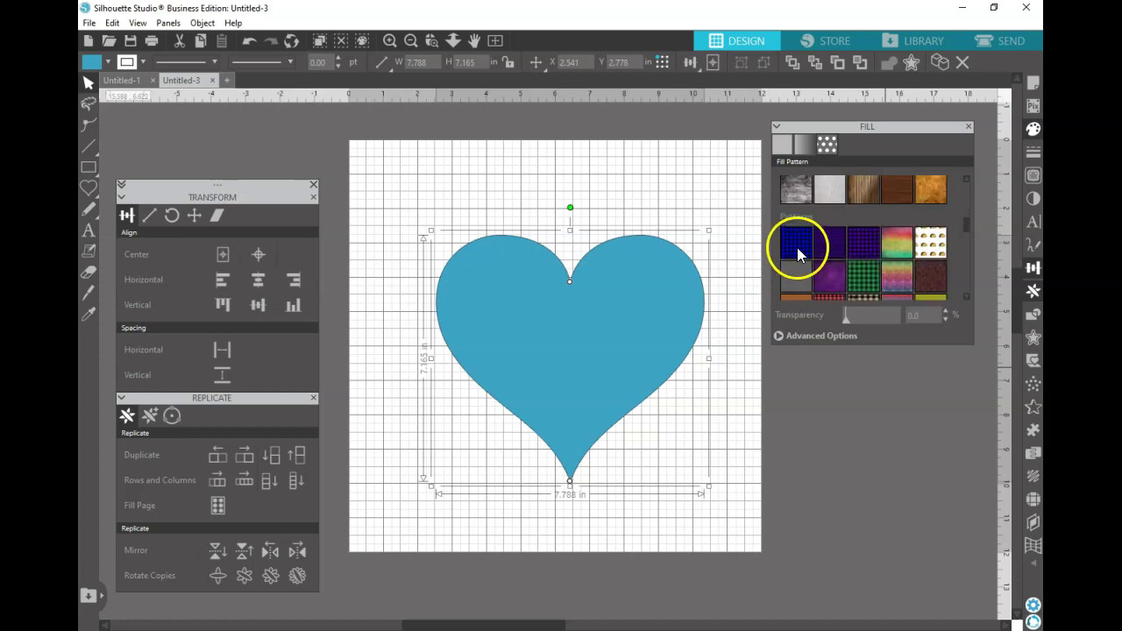
click(797, 247)
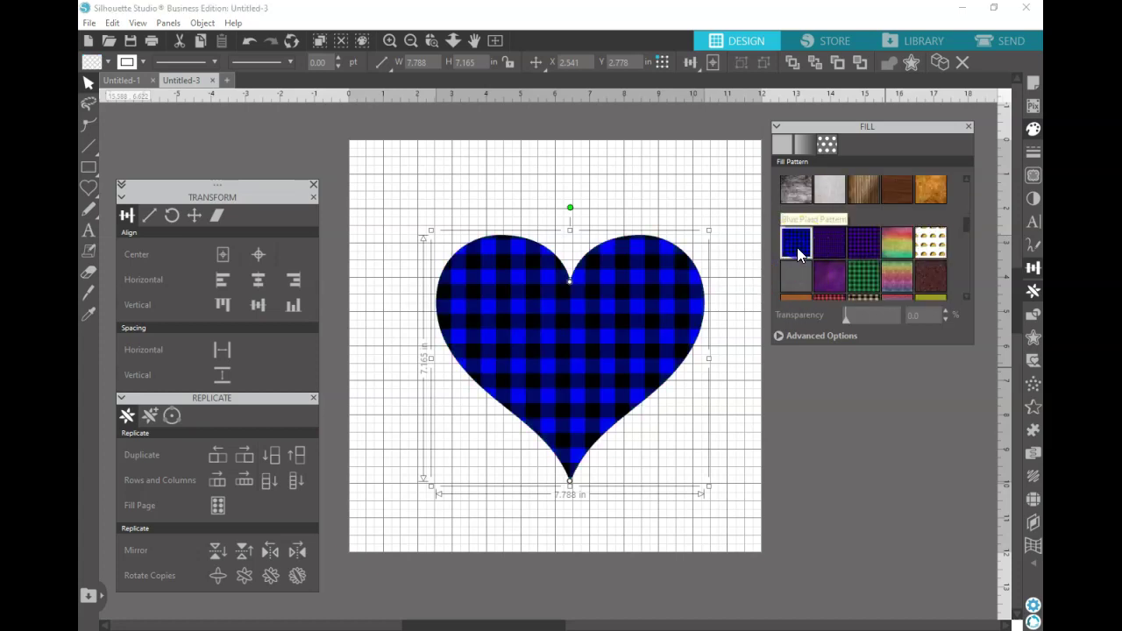
Enable Pan Pattern in Advanced Options and shift the plaid inside the heart.
click(779, 336)
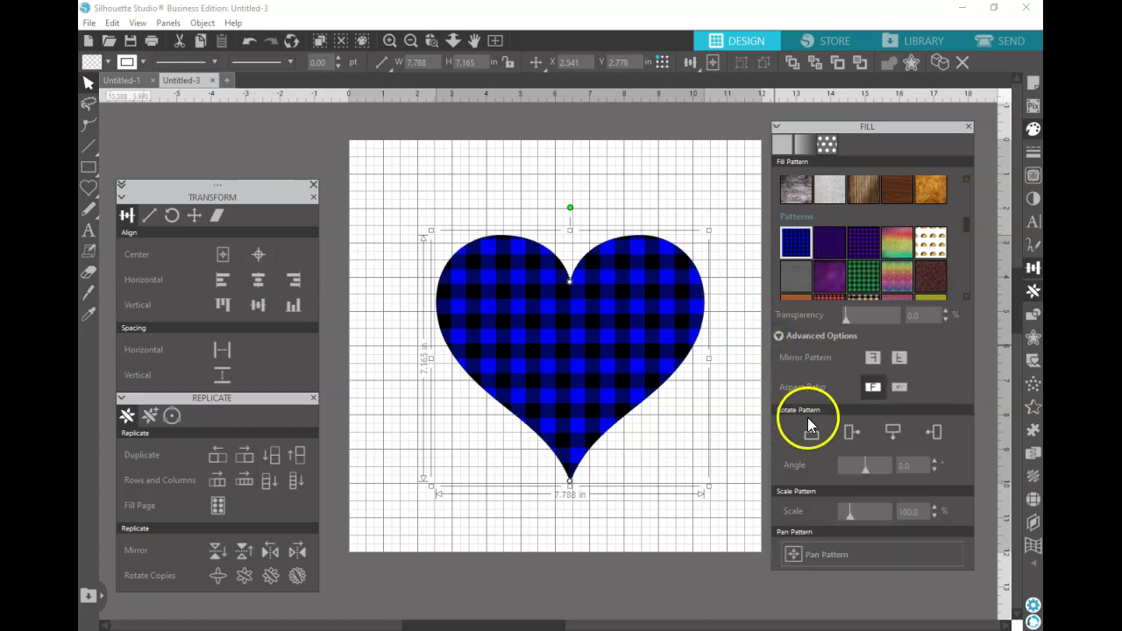
click(796, 554)
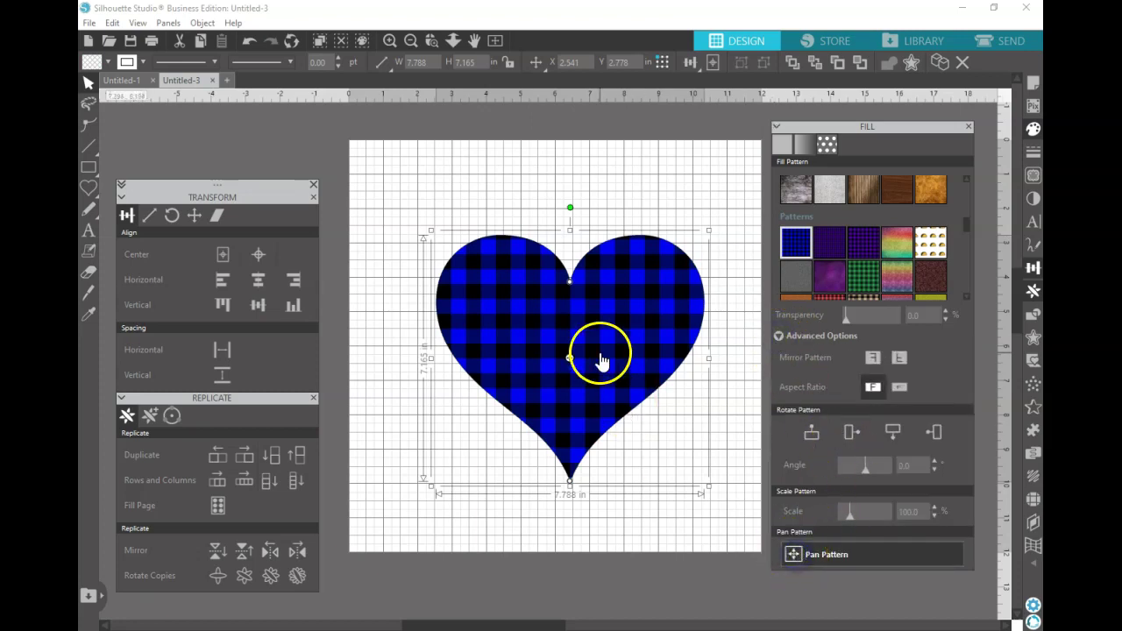
drag(578, 363, 636, 408)
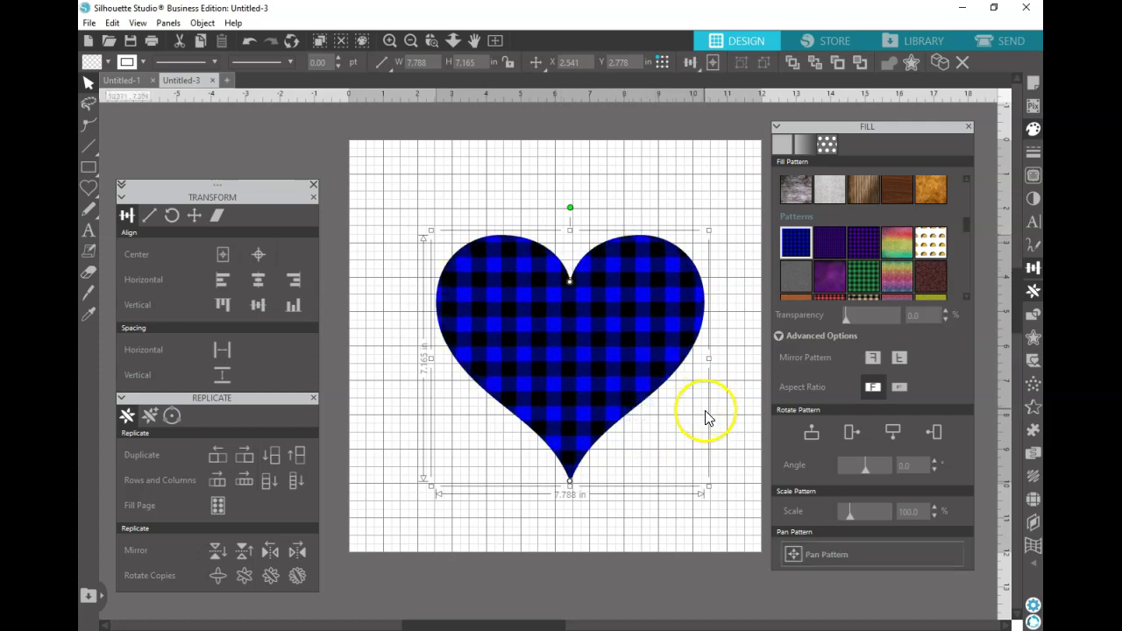
Try pattern scales of 75, 200, 150, 300 and 20, settling on 50%.
double_click(908, 512)
text(50)
key(Return)
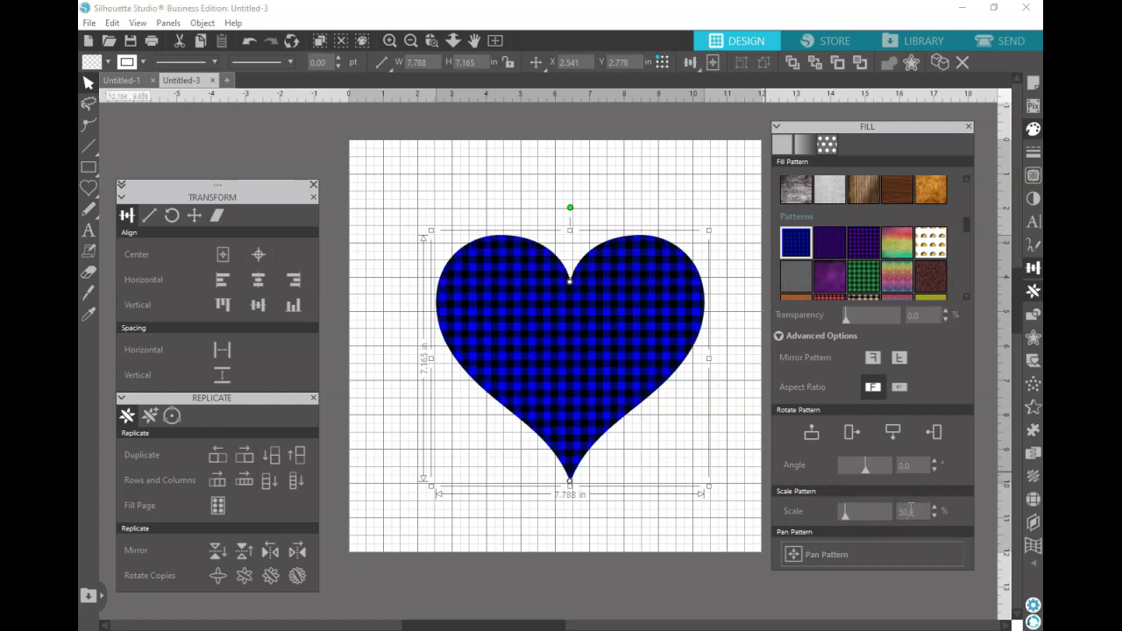
double_click(909, 510)
text(75)
key(Return)
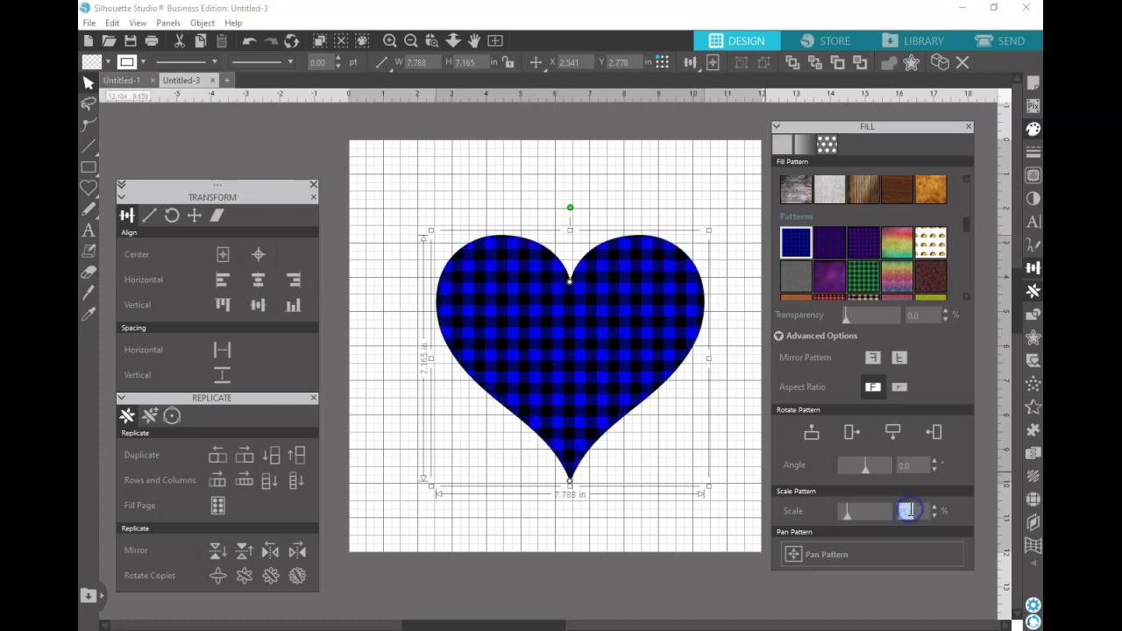
text(200)
key(Return)
double_click(909, 510)
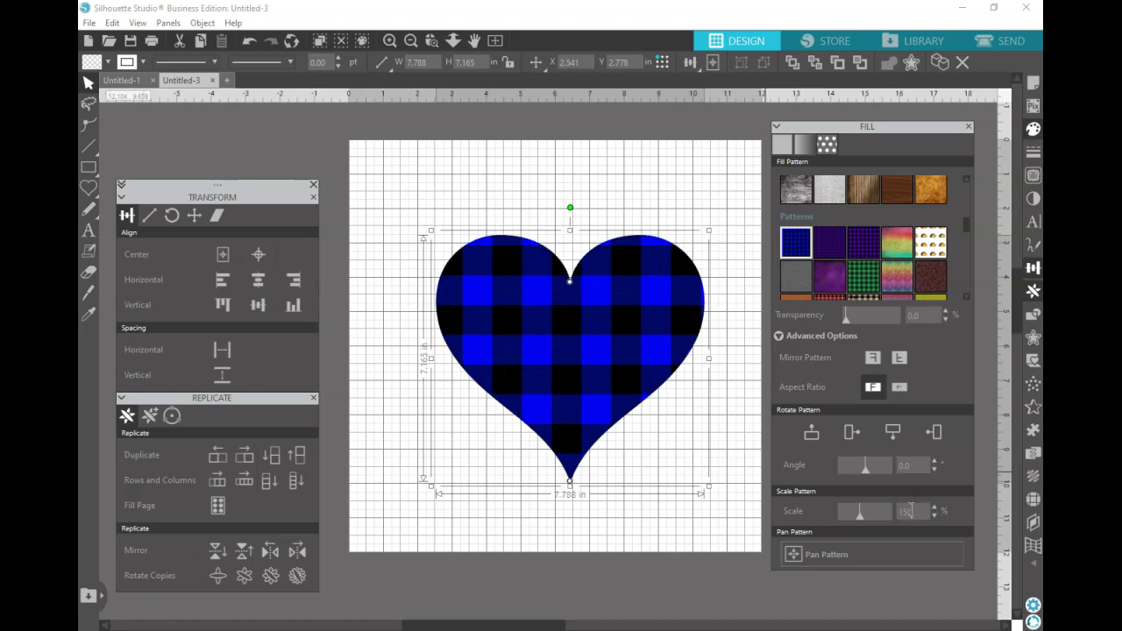
key(Return)
double_click(909, 510)
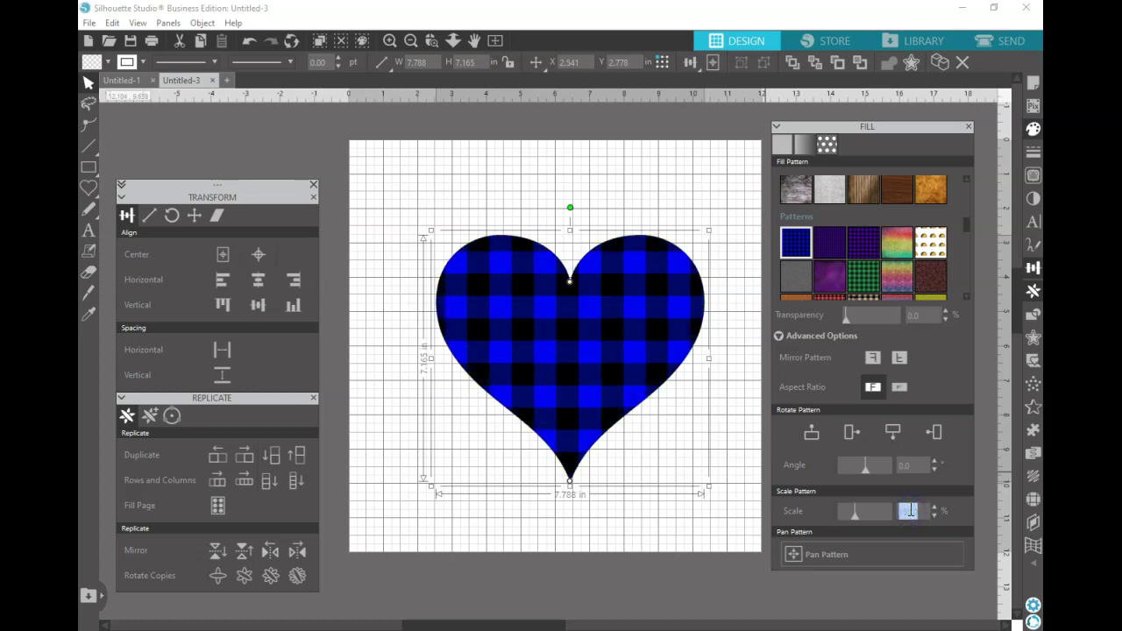
text(300)
key(Return)
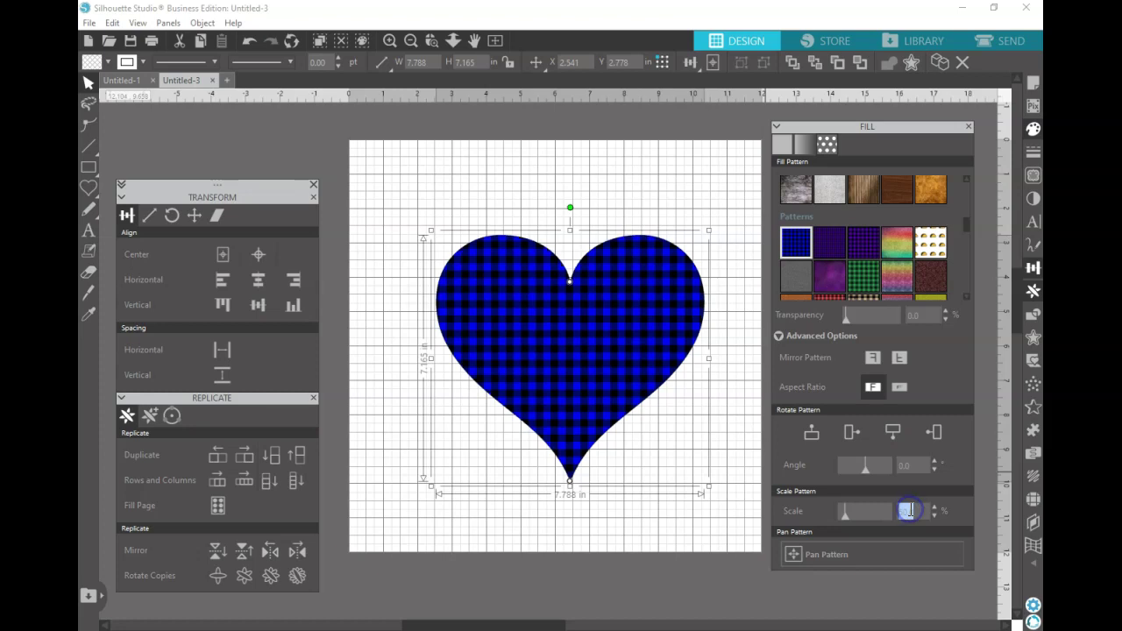
key(Return)
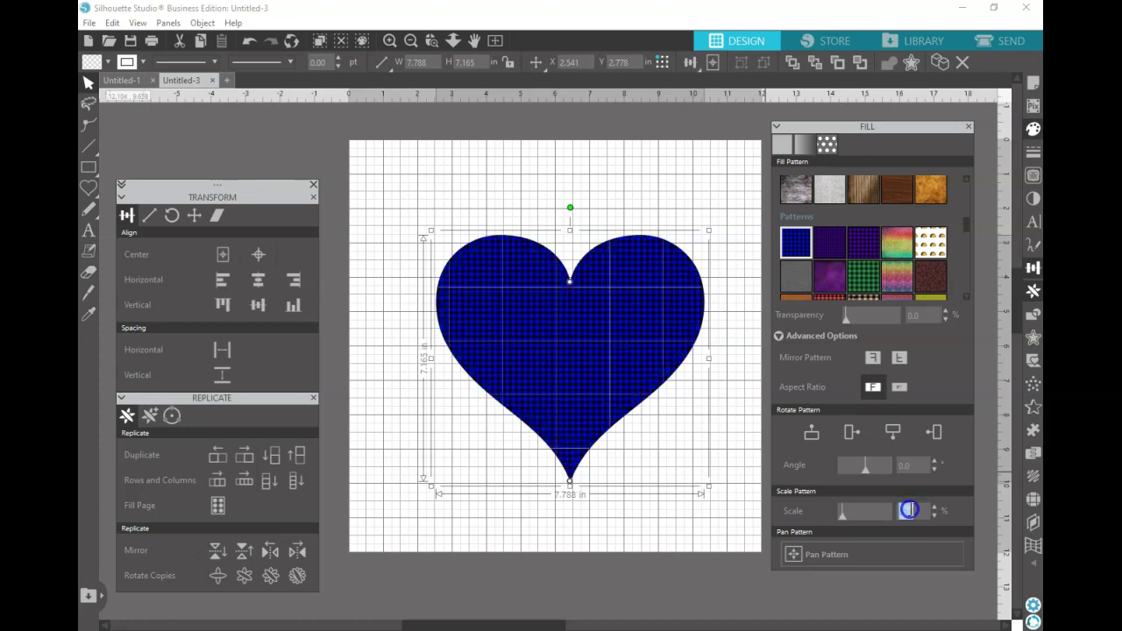
text(25)
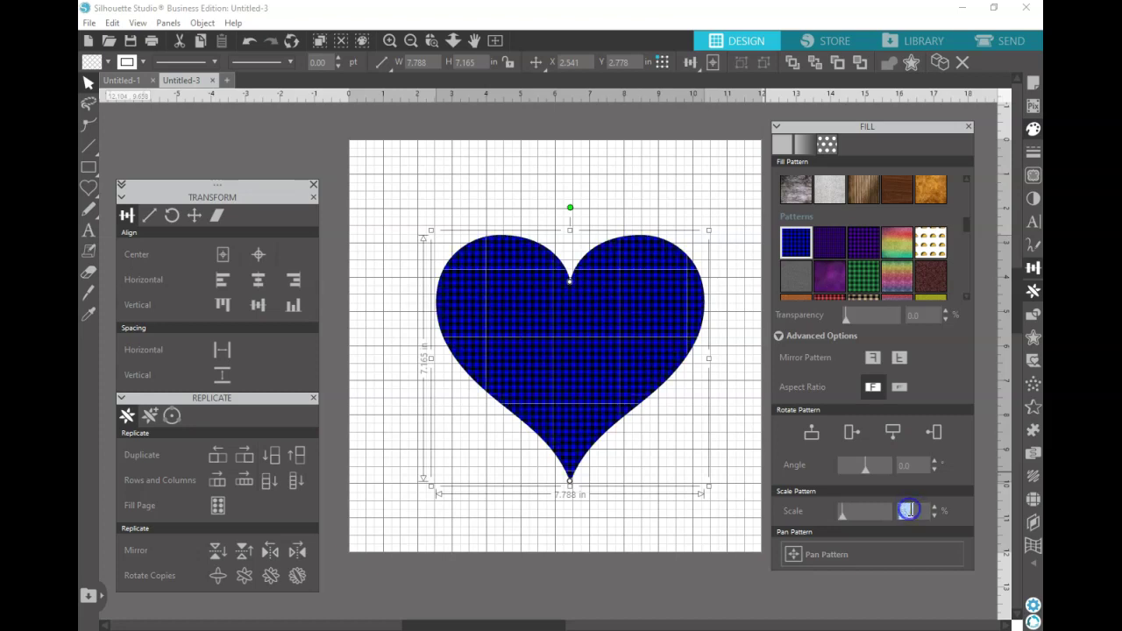
key(Return)
Nudge the heart slightly to X 2.174, Y 2.656, toggling Pan Pattern on and off.
click(518, 376)
mouse_move(551, 338)
mouse_down()
mouse_move(586, 354)
mouse_move(538, 340)
mouse_move(575, 343)
mouse_move(623, 293)
mouse_move(597, 268)
mouse_move(508, 261)
mouse_move(516, 312)
mouse_move(563, 356)
mouse_up()
click(793, 552)
click(672, 401)
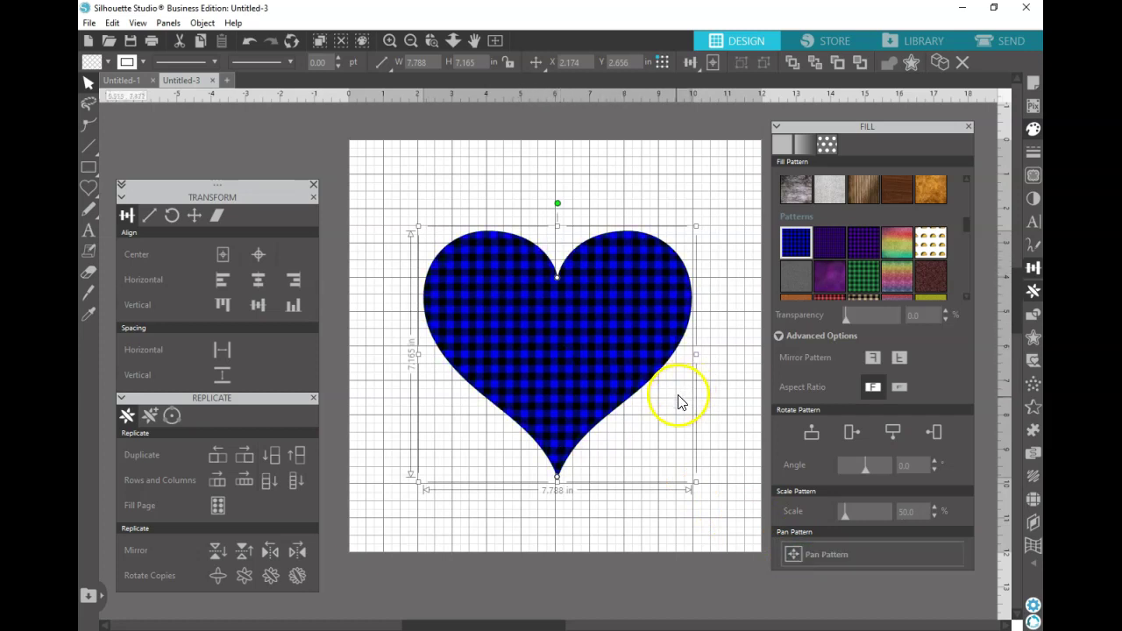
In Untitled-1, dock Line Style below Fill and switch the fill to solid colour.
click(132, 81)
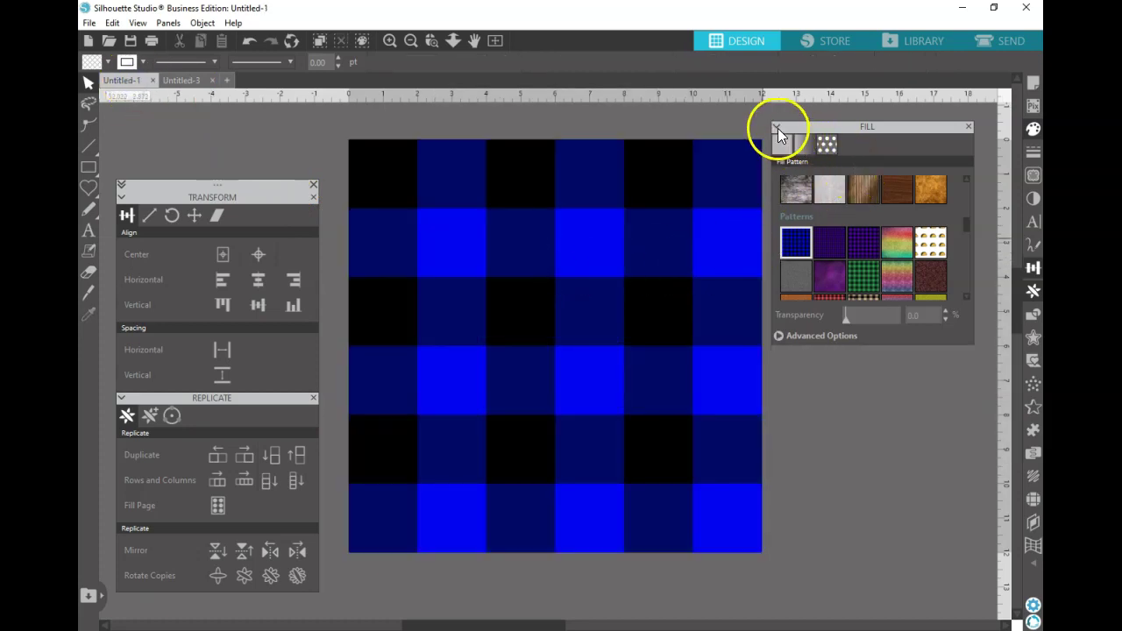
click(1032, 151)
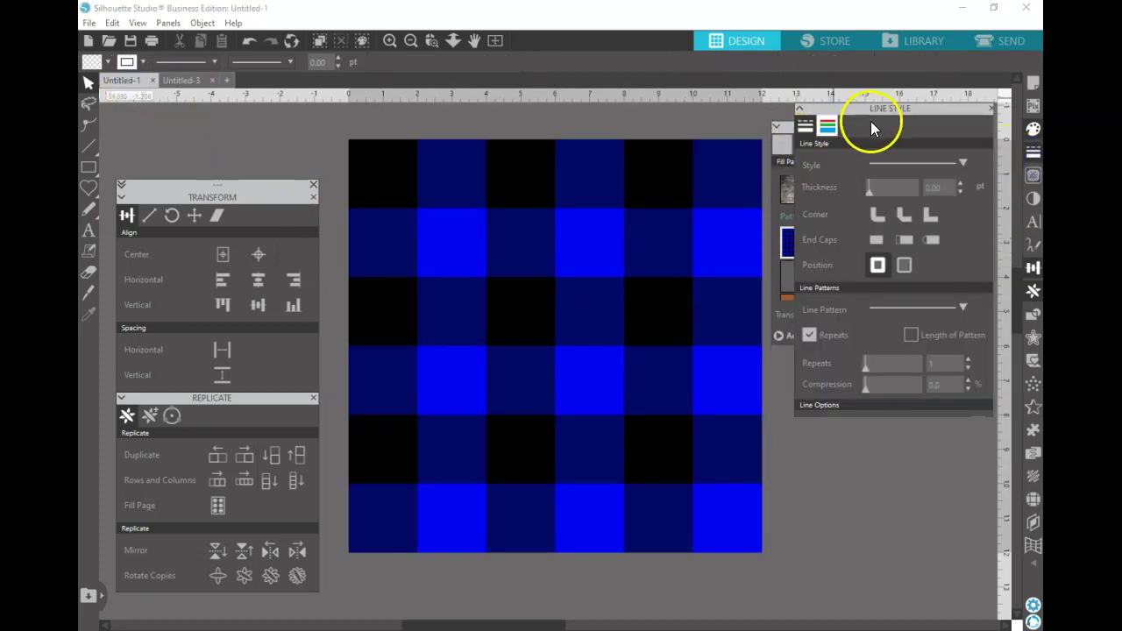
drag(872, 123, 851, 368)
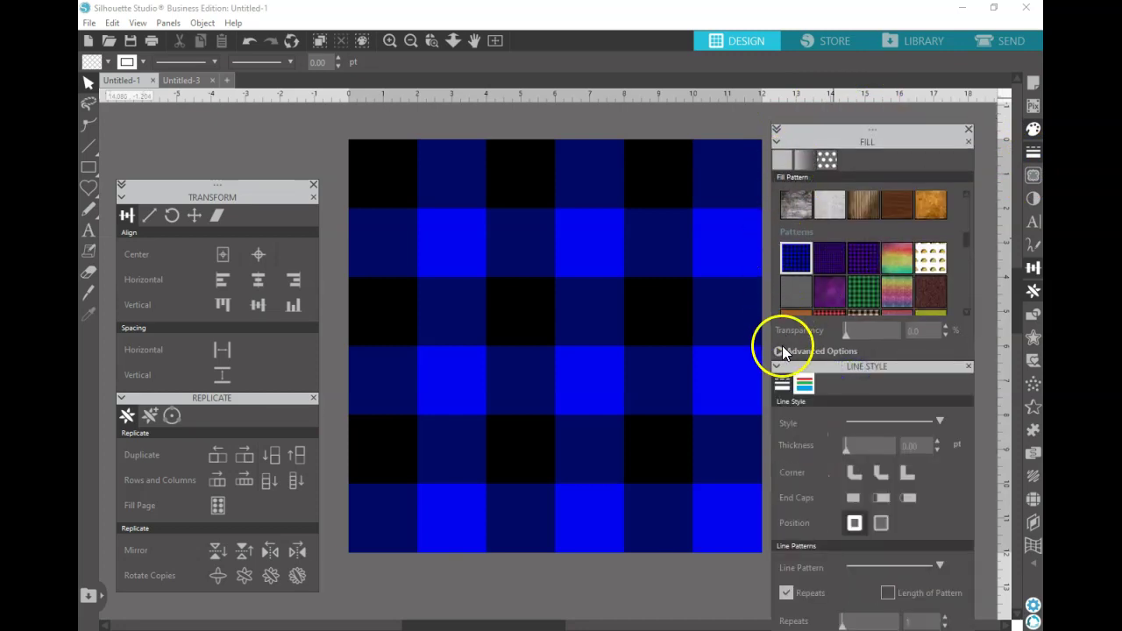
click(790, 387)
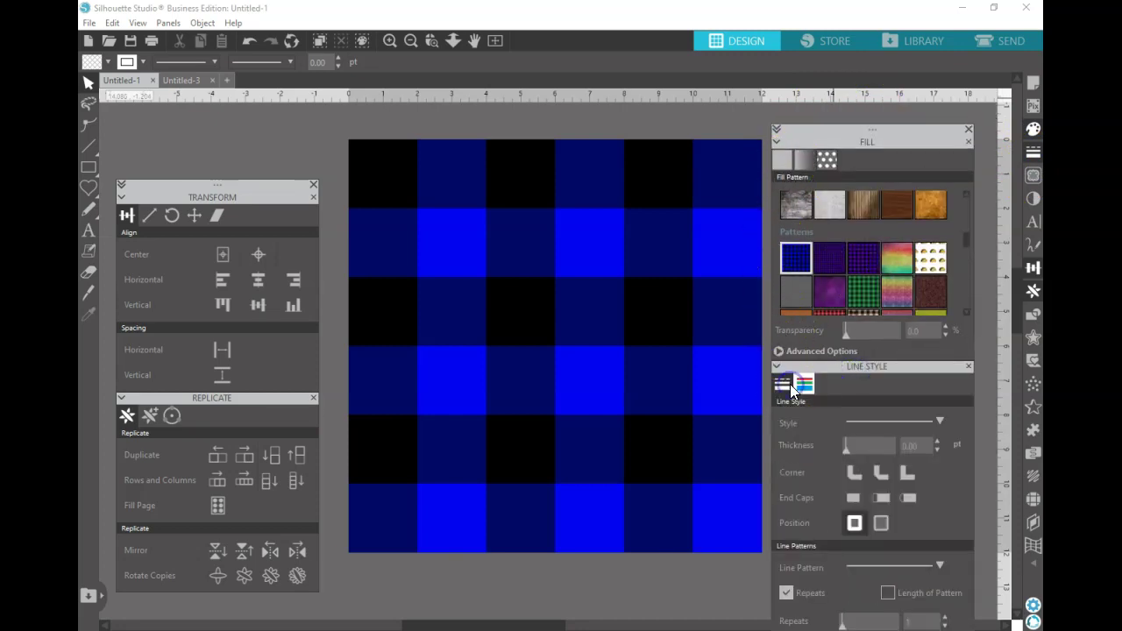
click(781, 158)
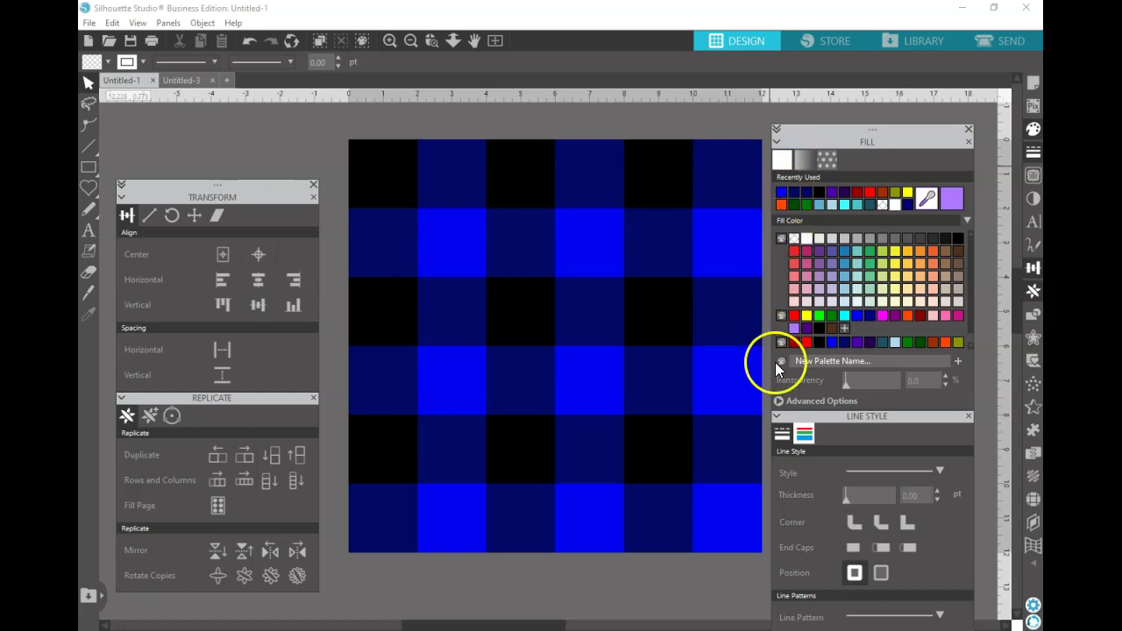
click(801, 436)
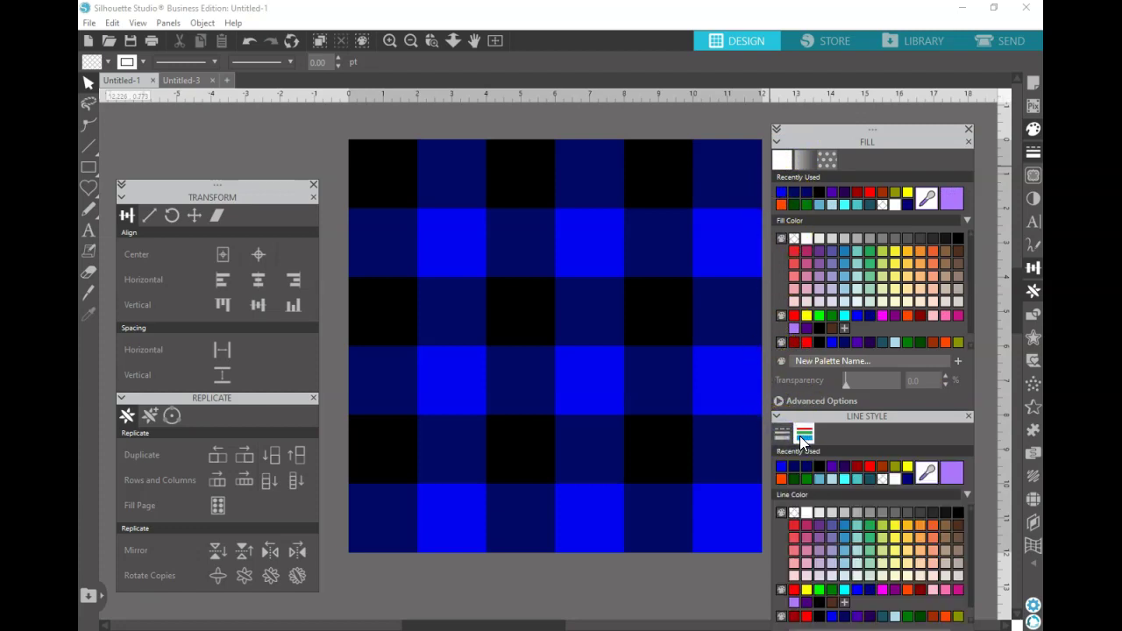
Select all dark-blue squares and colour their fill and outline orange-brown.
click(441, 170)
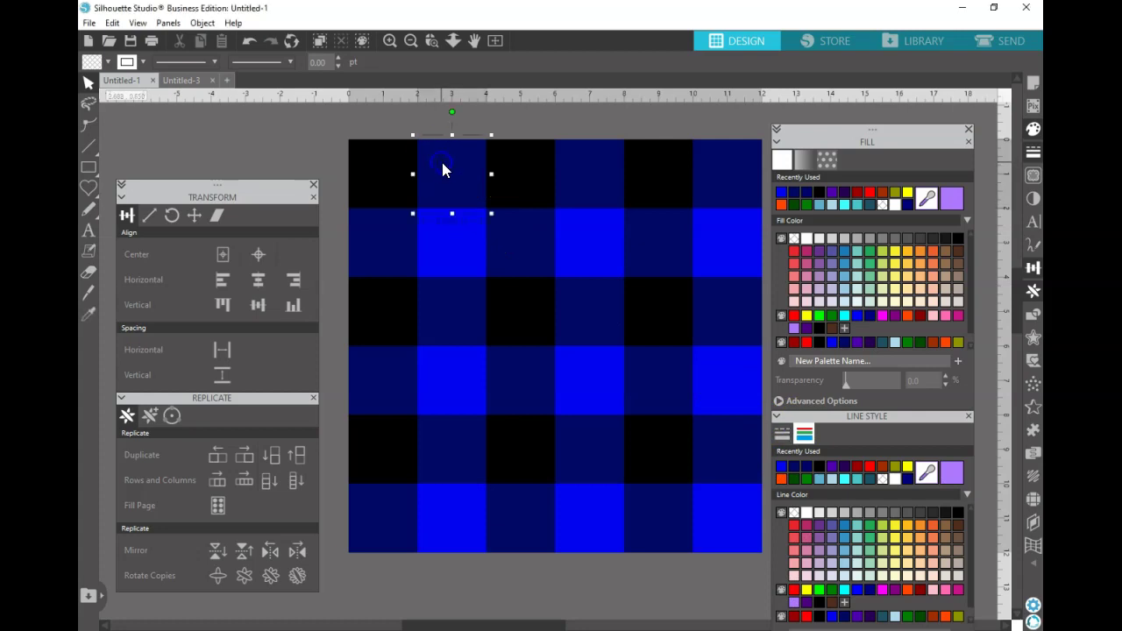
shift+click(611, 176)
shift+click(712, 174)
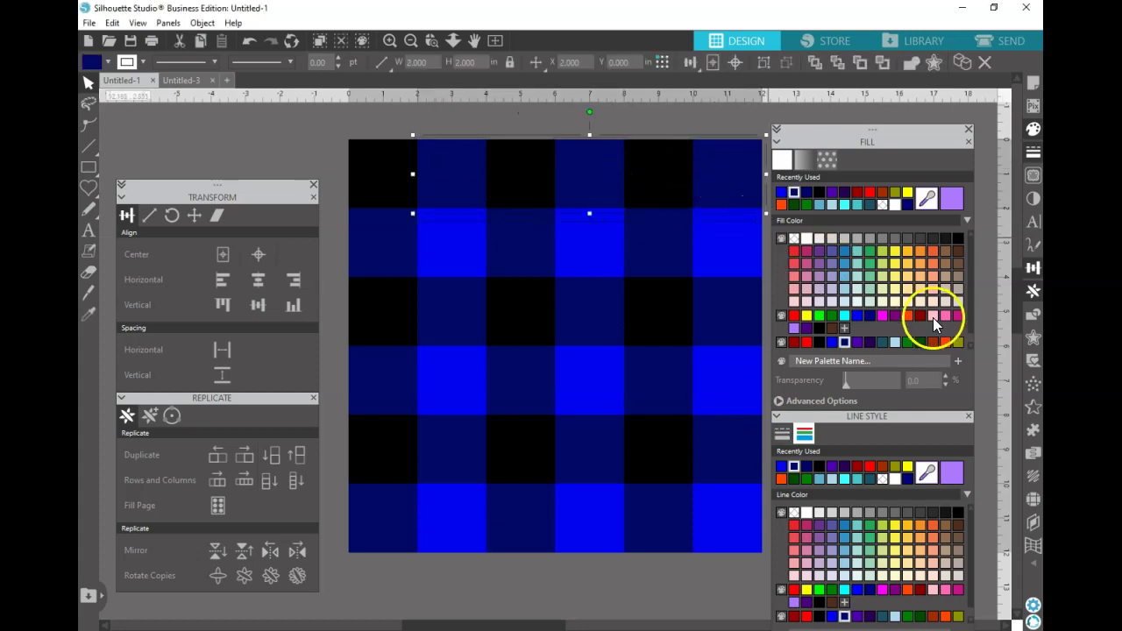
shift+click(681, 253)
shift+click(524, 246)
shift+click(388, 238)
shift+click(443, 308)
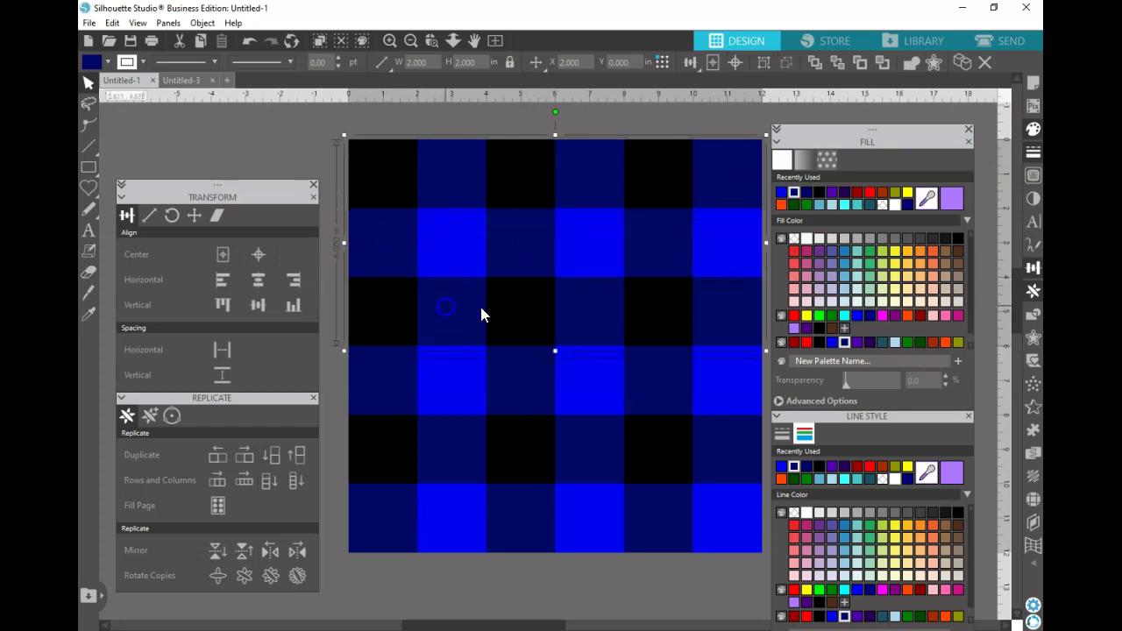
shift+click(575, 312)
shift+click(734, 314)
shift+click(651, 371)
shift+click(526, 369)
shift+click(391, 372)
shift+click(430, 463)
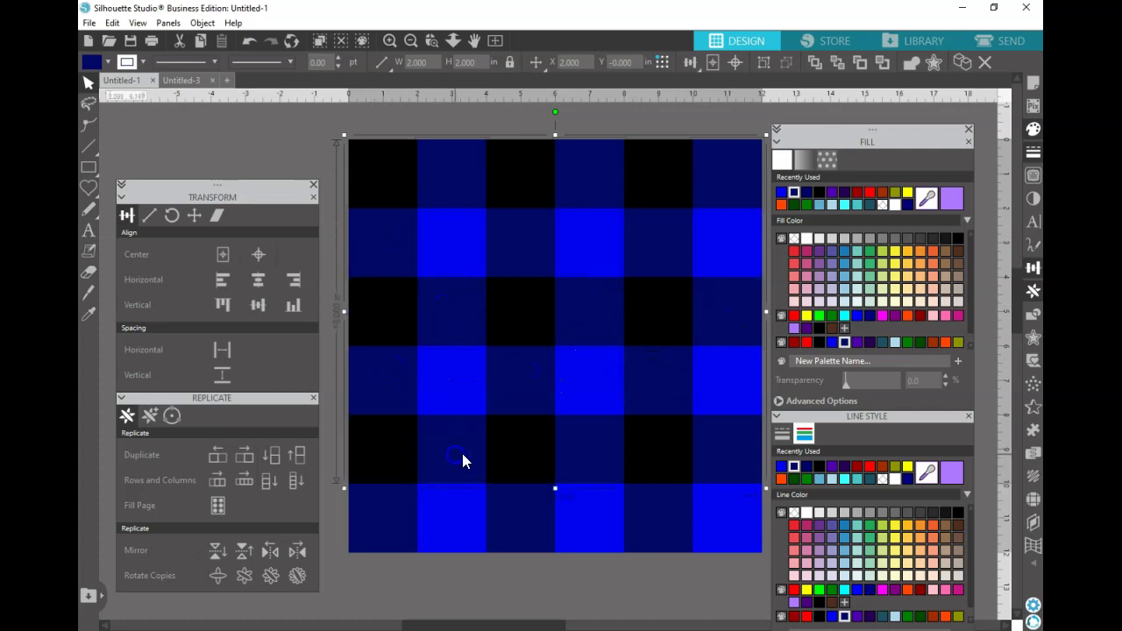
shift+click(671, 529)
shift+click(529, 517)
shift+click(359, 518)
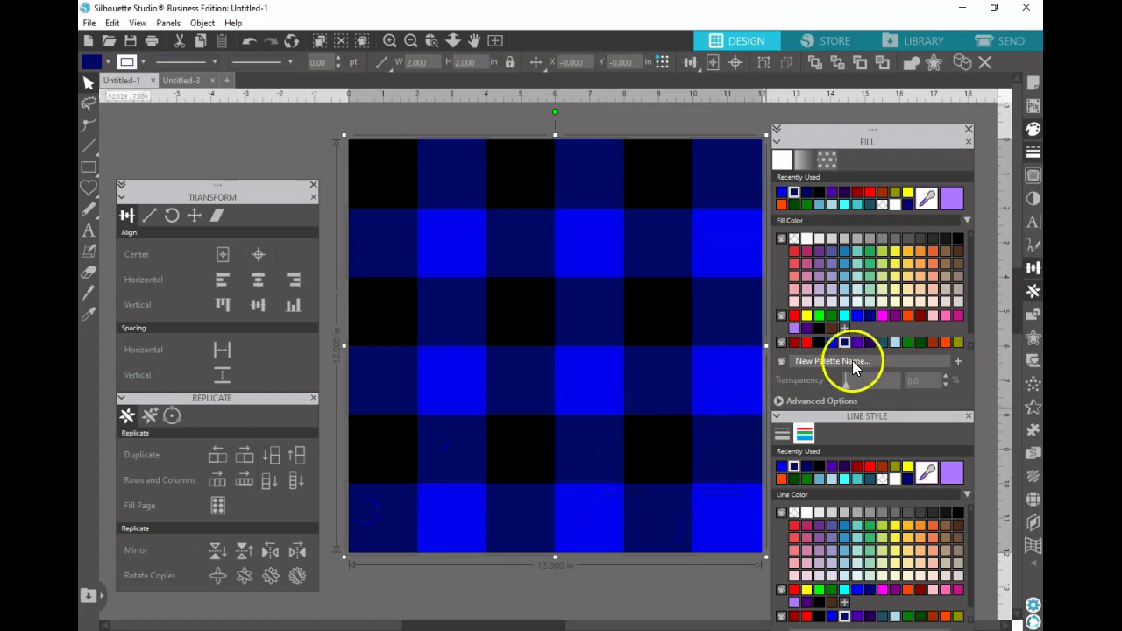
click(934, 342)
click(781, 477)
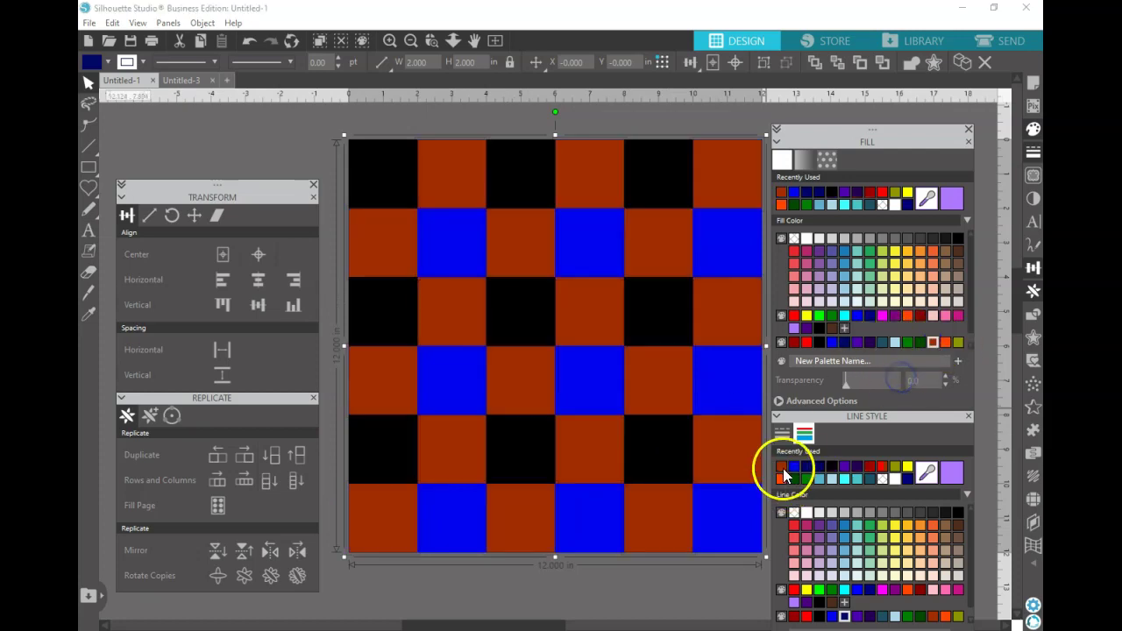
click(458, 223)
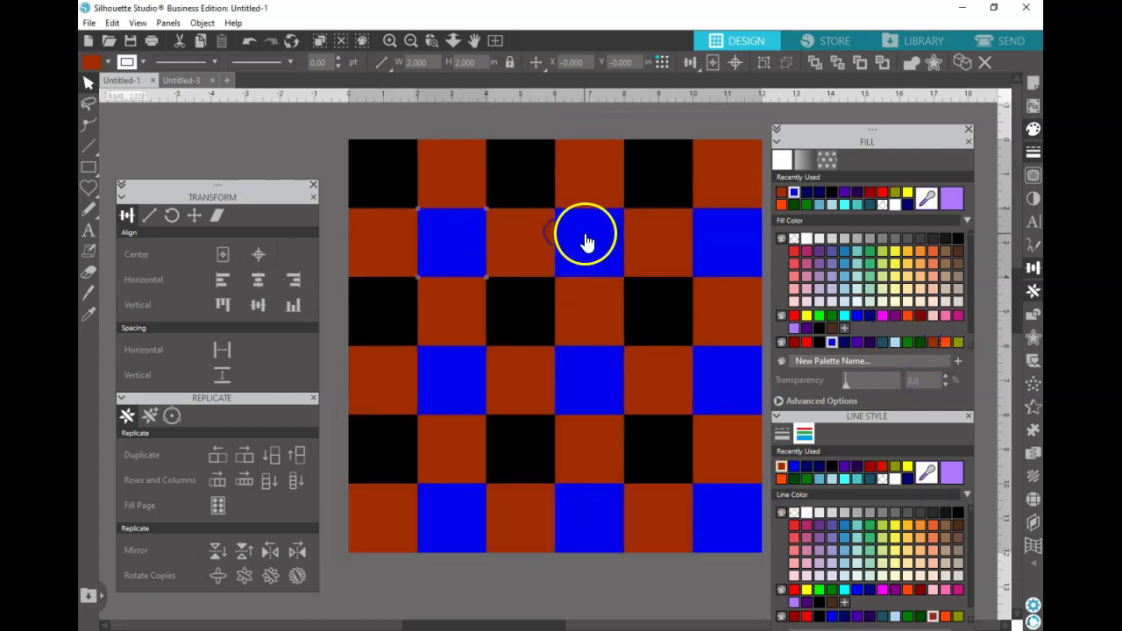
Select the bright-blue squares and give them bright orange fill and outlines.
click(251, 131)
click(88, 82)
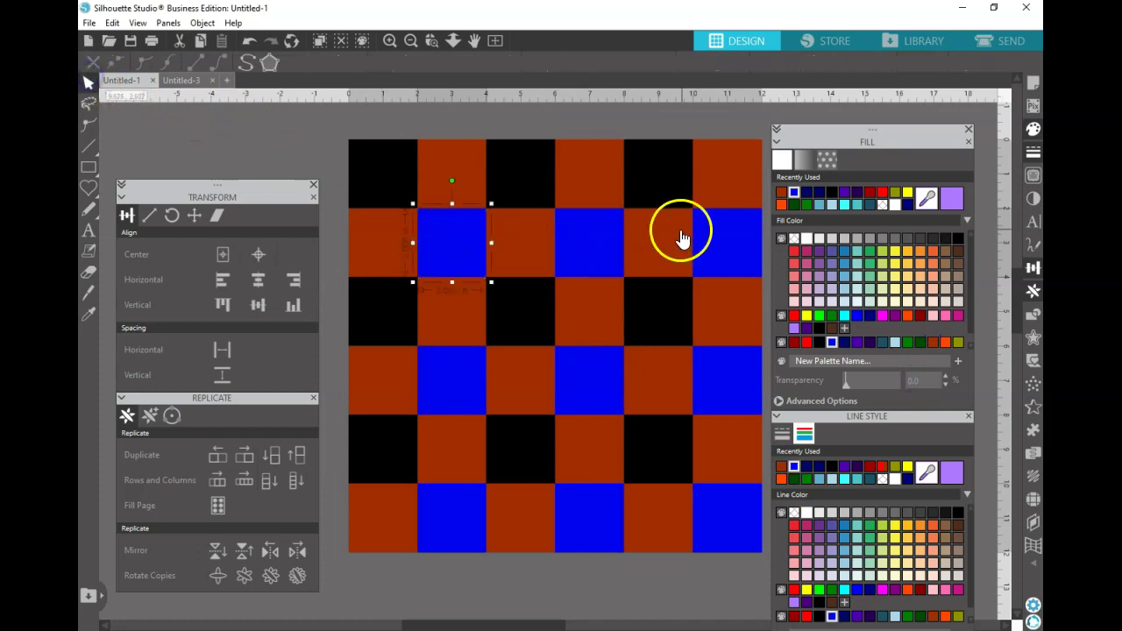
shift+click(590, 241)
shift+click(714, 244)
shift+click(724, 389)
shift+click(614, 378)
shift+click(458, 379)
shift+click(438, 504)
shift+click(577, 519)
shift+click(726, 517)
click(947, 341)
click(779, 478)
click(780, 467)
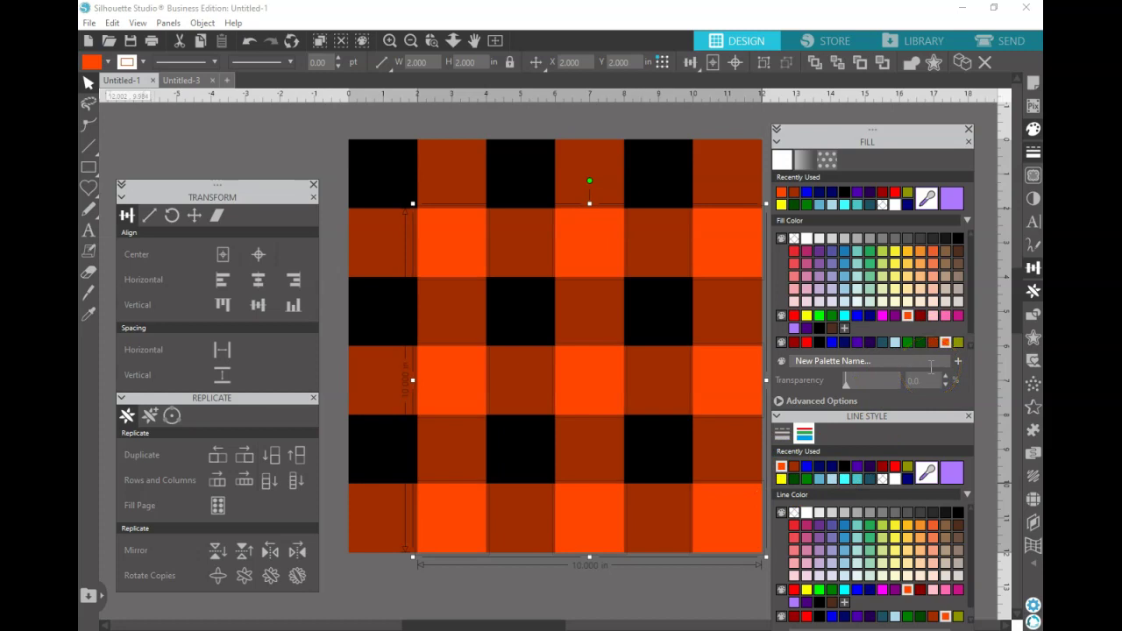
Make the bright squares red with red outlines, then select the bottom-row orange-brown squares.
click(807, 342)
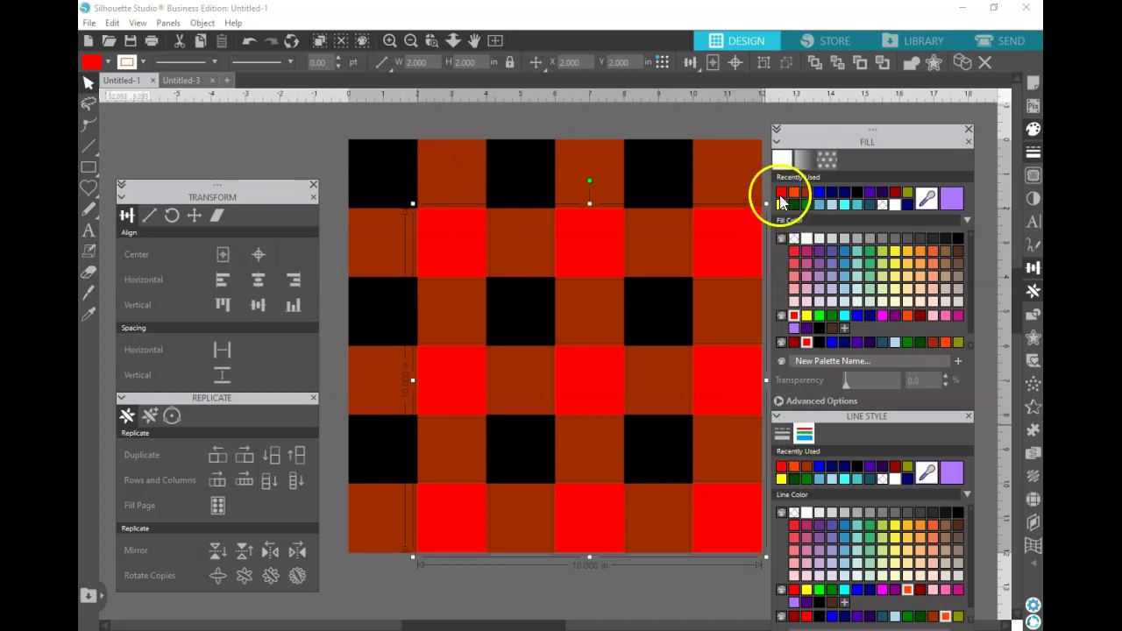
click(781, 466)
click(671, 519)
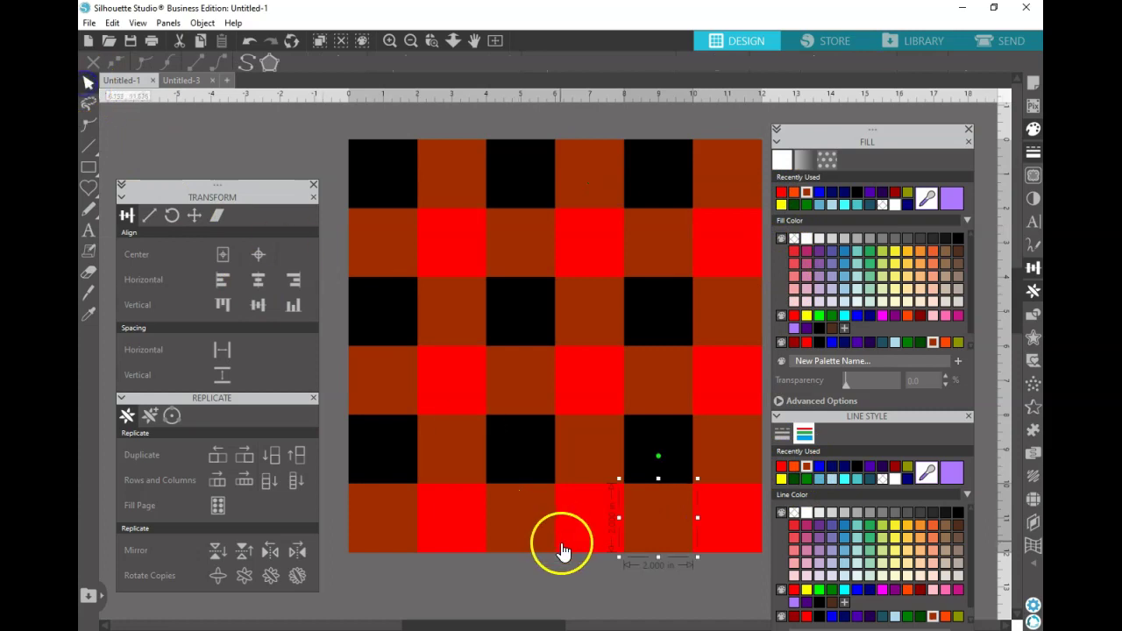
shift+click(493, 526)
shift+click(368, 518)
shift+click(460, 447)
shift+click(605, 445)
shift+click(710, 442)
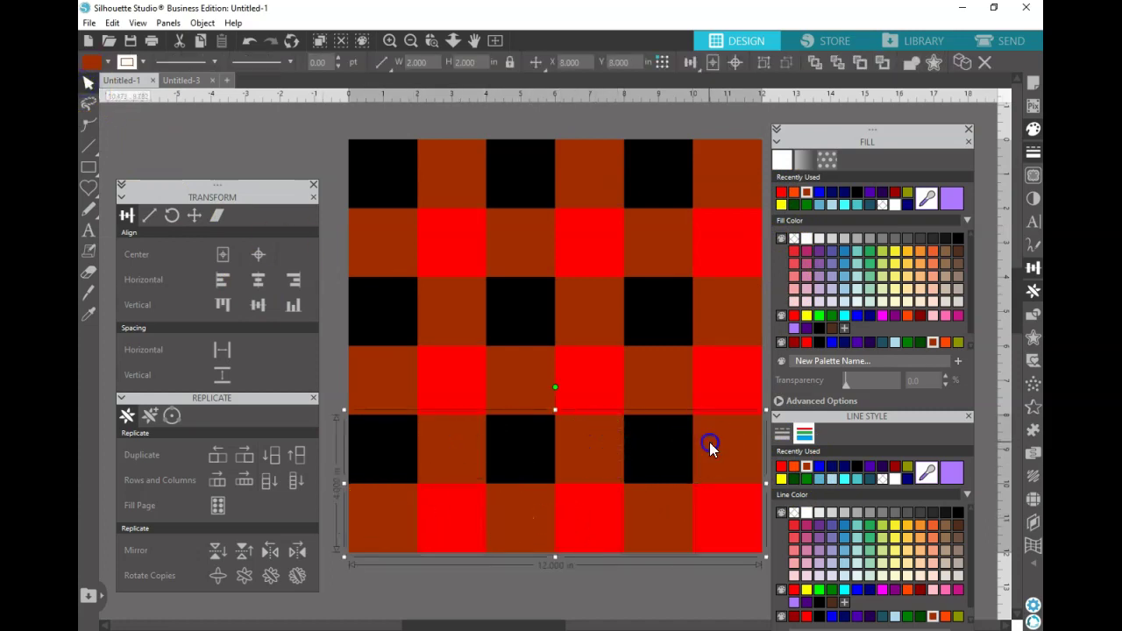
Add the remaining orange-brown squares, row by row up to the top-right one, to the selection.
shift+click(666, 387)
shift+click(449, 311)
shift+click(583, 303)
shift+click(706, 305)
shift+click(671, 253)
shift+click(518, 237)
shift+click(381, 243)
shift+click(439, 166)
shift+click(576, 162)
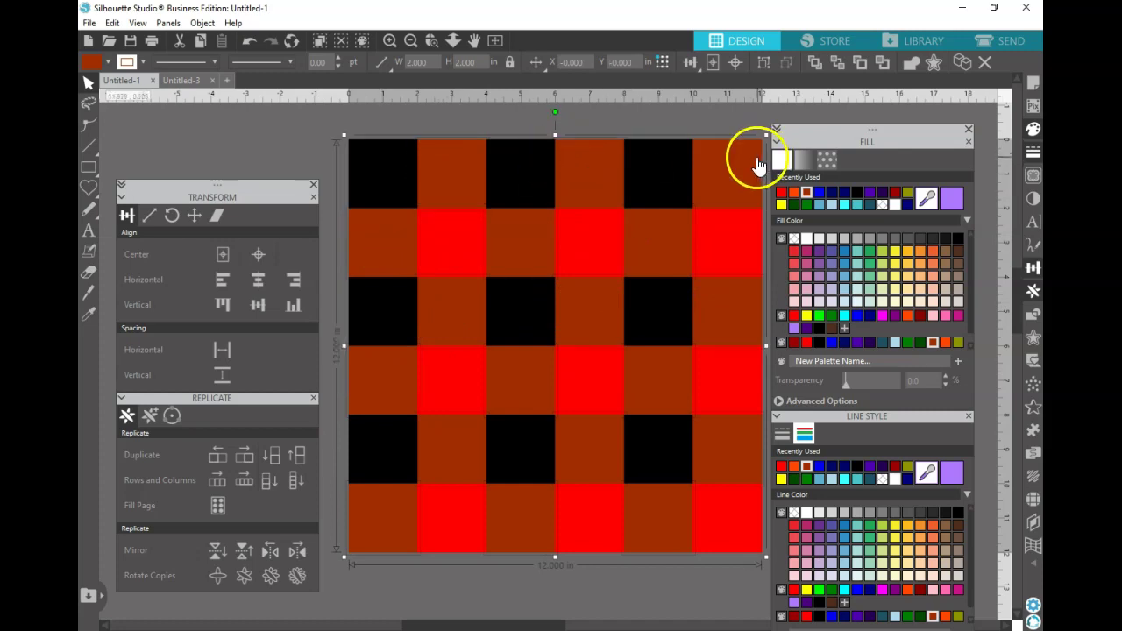
shift+click(756, 160)
Fill the selected orange-brown squares dark red with matching dark red outlines.
click(796, 195)
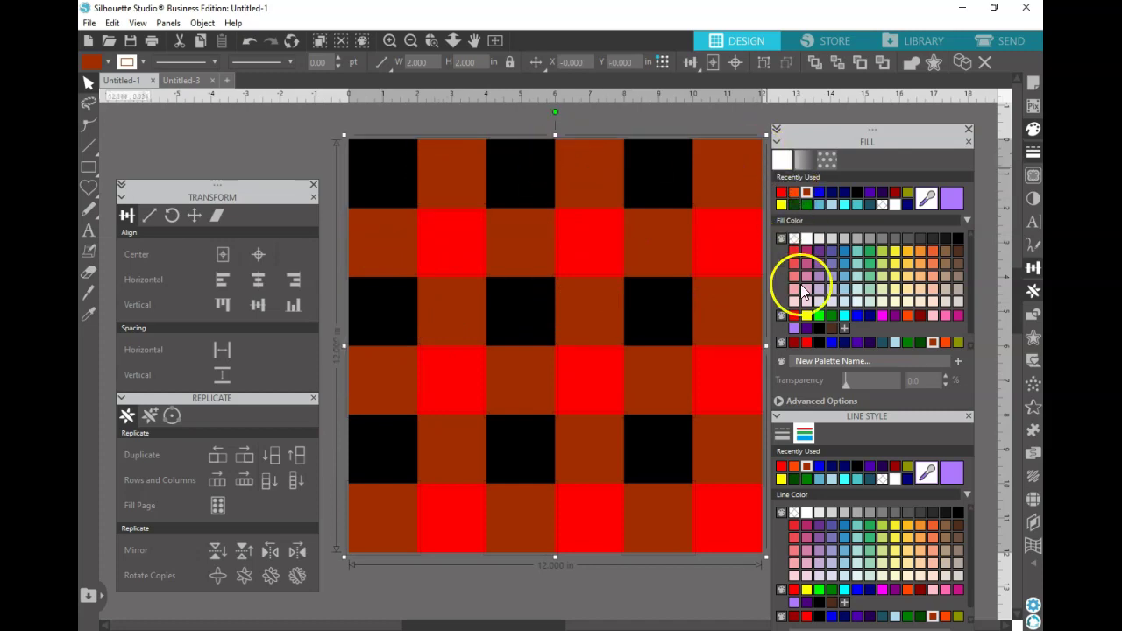
click(792, 348)
click(782, 467)
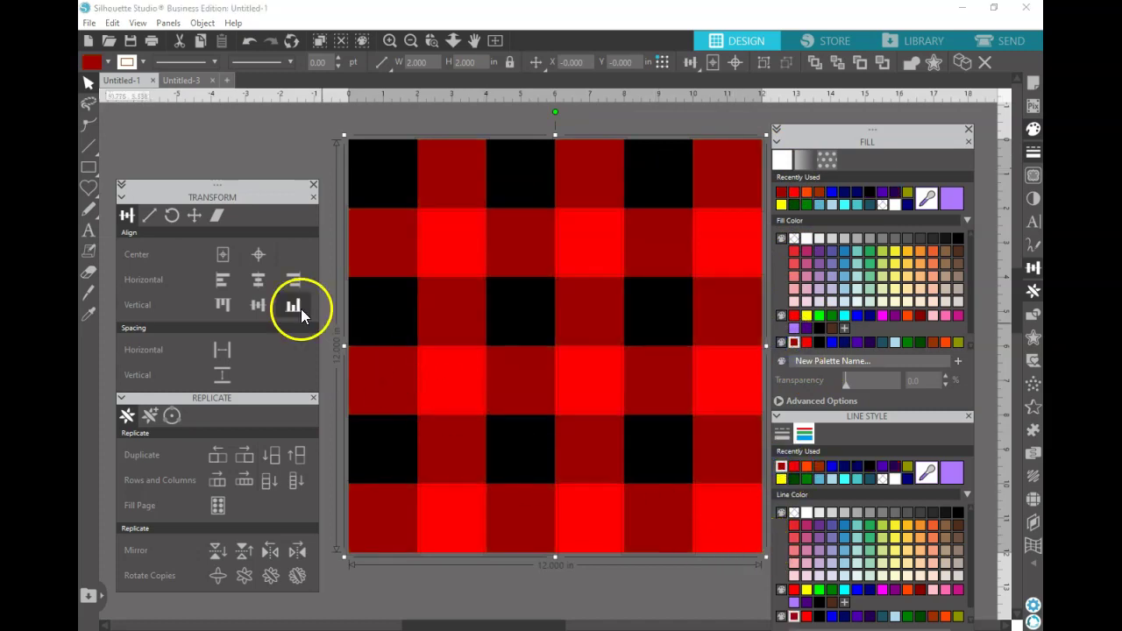
Show the Plaid folder's thumbnails in File Explorer and select 'purple plaid with stripes'.
key(alt+Tab)
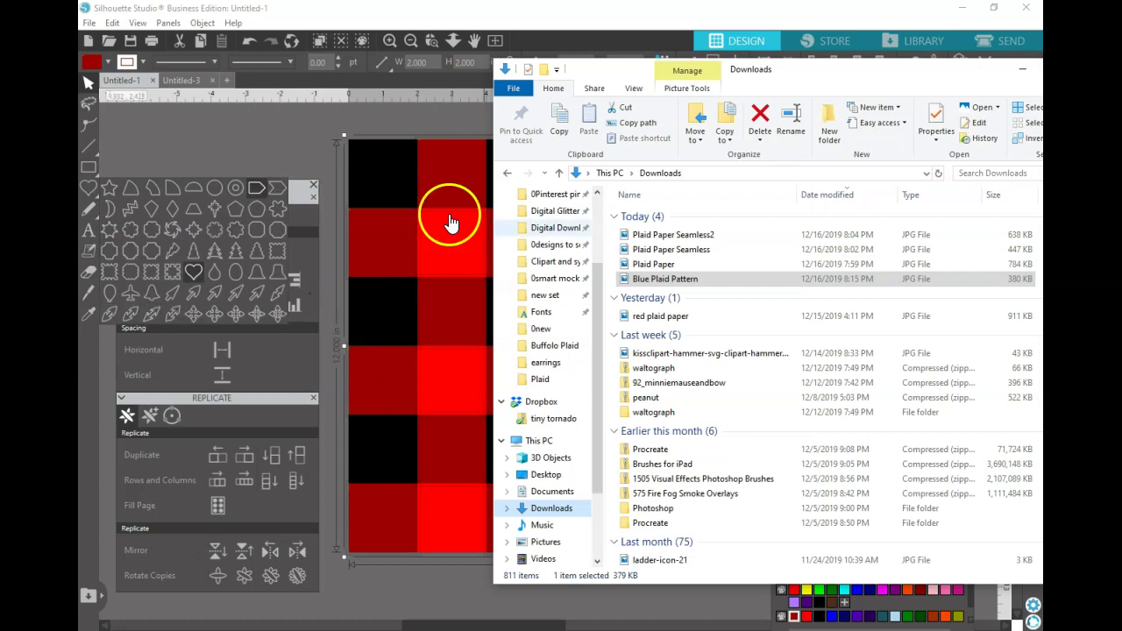
click(539, 379)
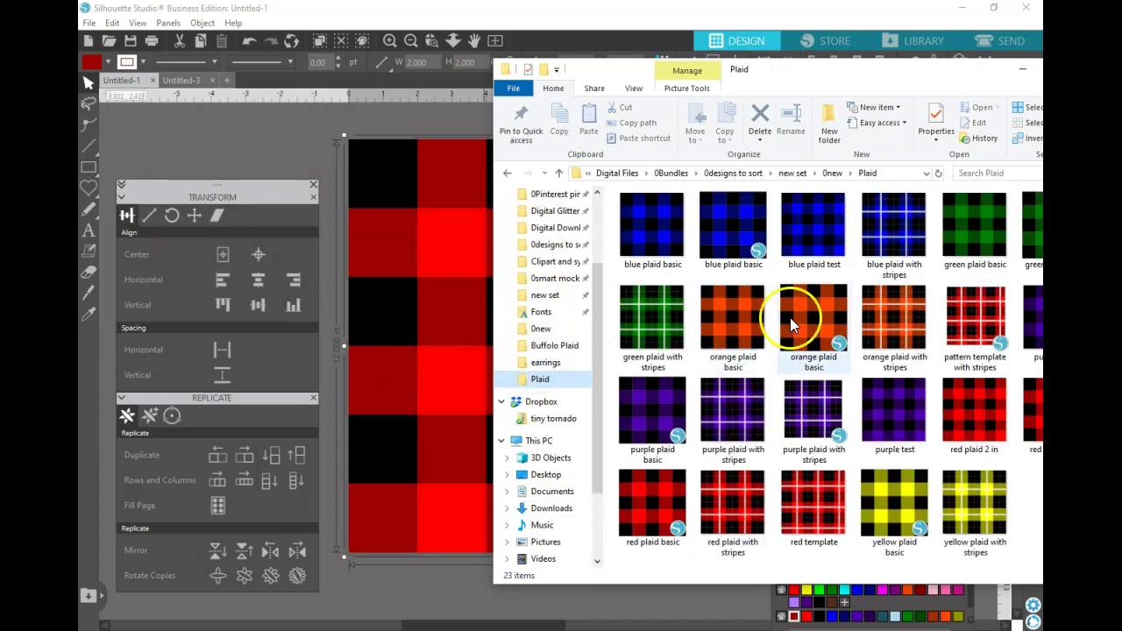
drag(866, 85, 726, 52)
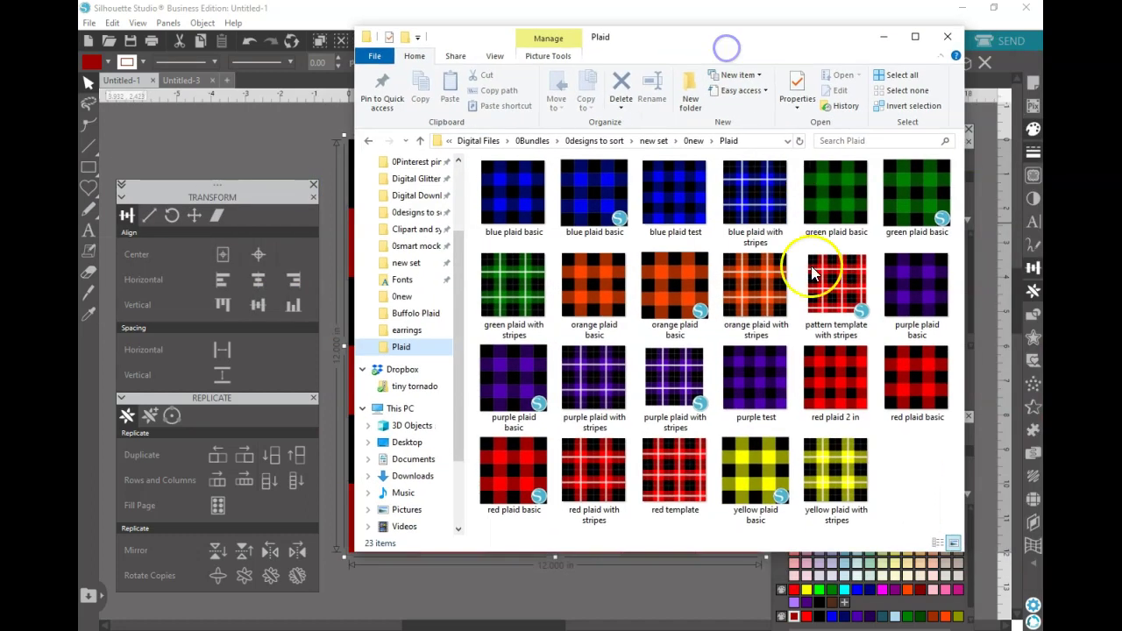
click(585, 395)
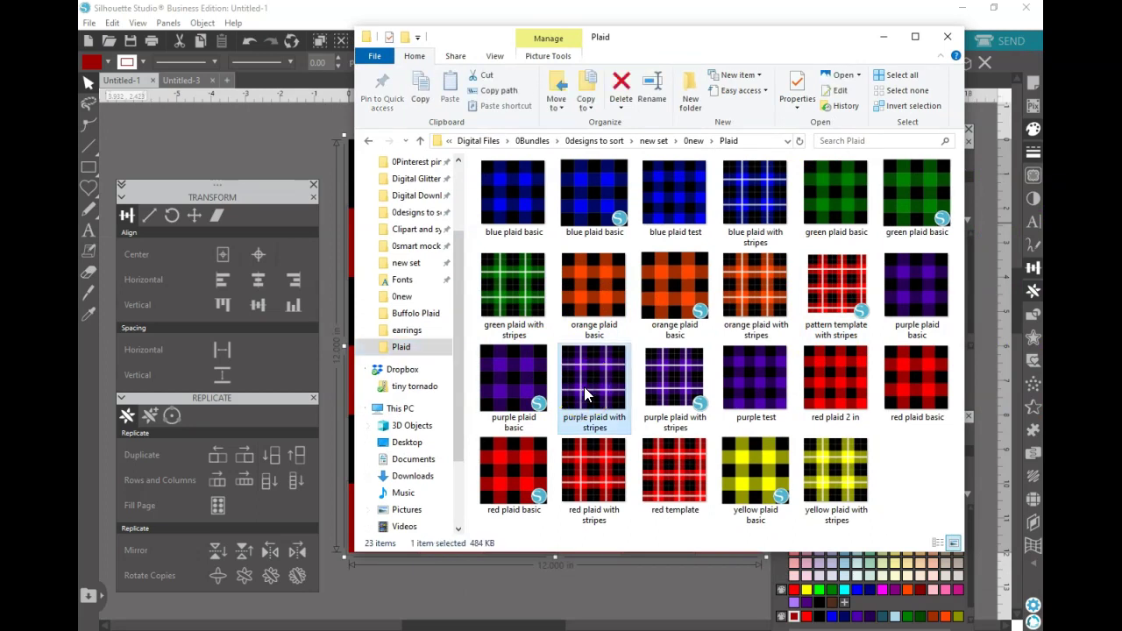
Open 'purple plaid with stripes' in Photos and page forward to 'red plaid with stripes'.
double_click(584, 387)
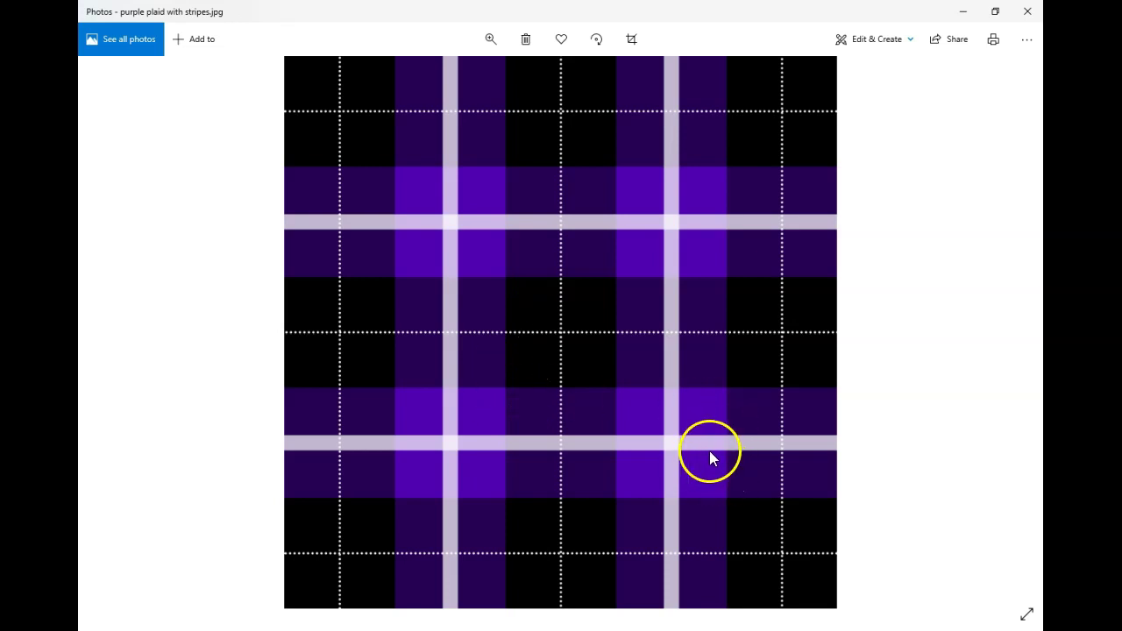
click(1014, 340)
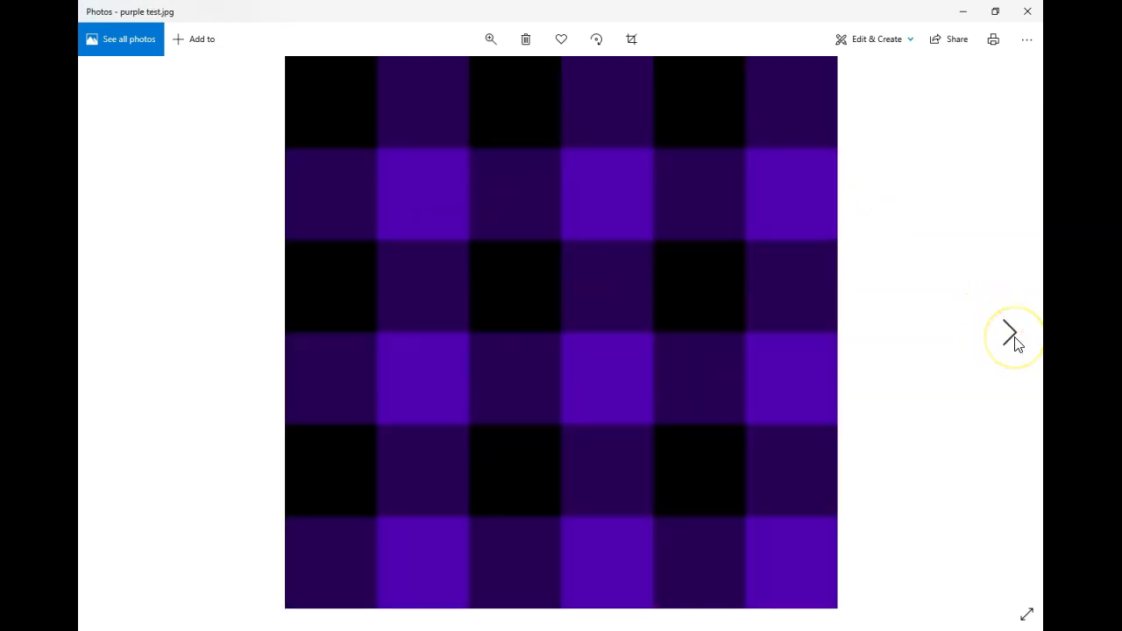
click(1014, 340)
click(1014, 341)
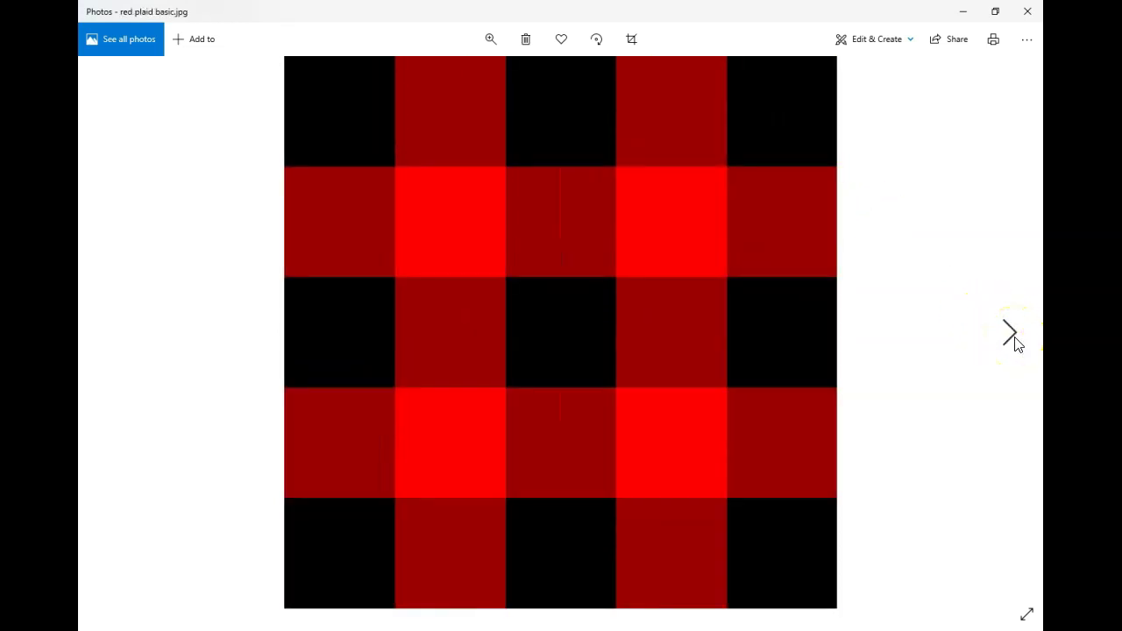
click(1014, 341)
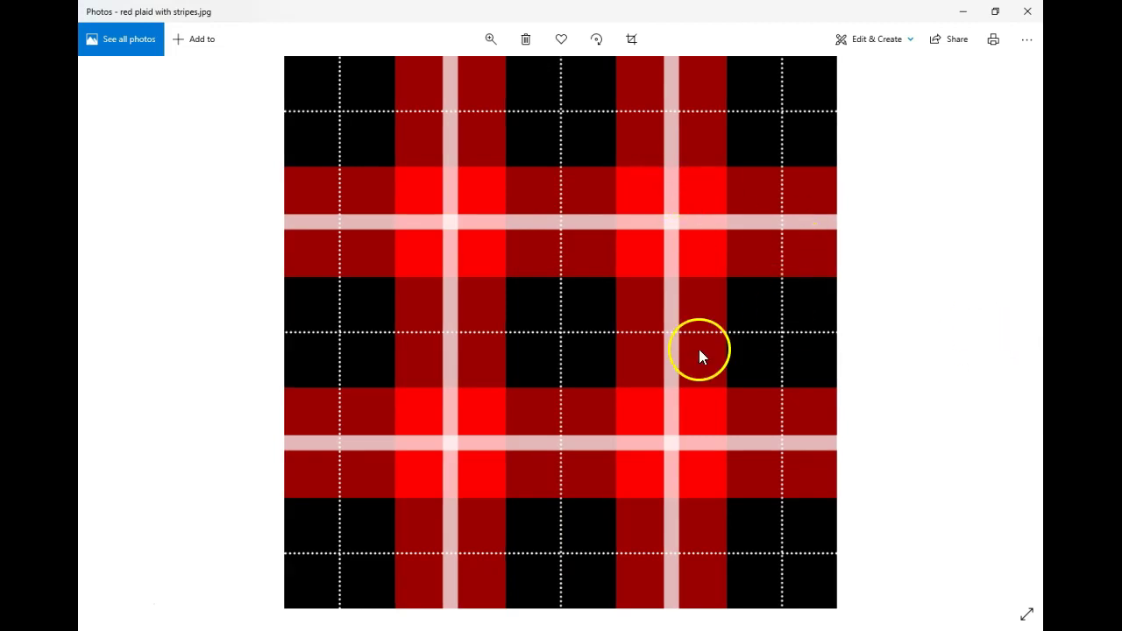